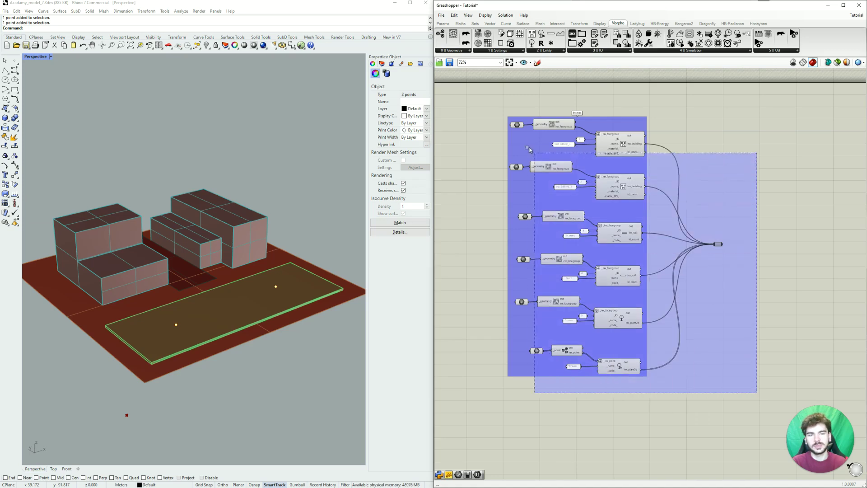
# Place the Morpho library-reading component (LIB) in the empty canvas area between the ENVI-met Model Area group and the purple group
pyautogui.moveTo(543, 239); pyautogui.dragTo(672, 240)
pyautogui.click(560, 220)
pyautogui.scroll(3, 559, 220)
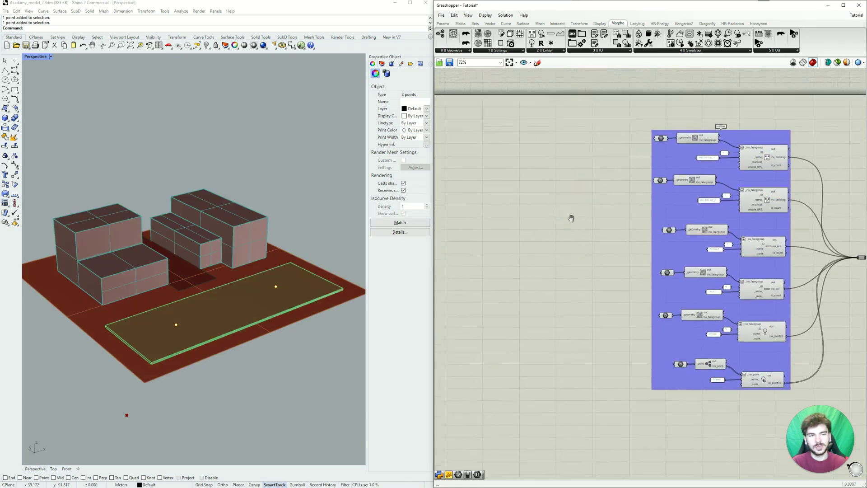
pyautogui.moveTo(620, 224); pyautogui.dragTo(640, 202, button='right')
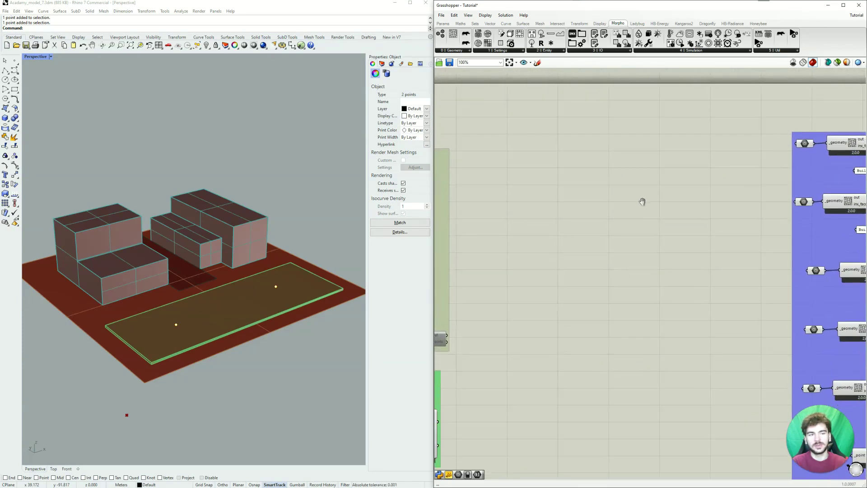
pyautogui.click(498, 51)
pyautogui.moveTo(488, 67); pyautogui.dragTo(563, 154)
pyautogui.click(563, 216)
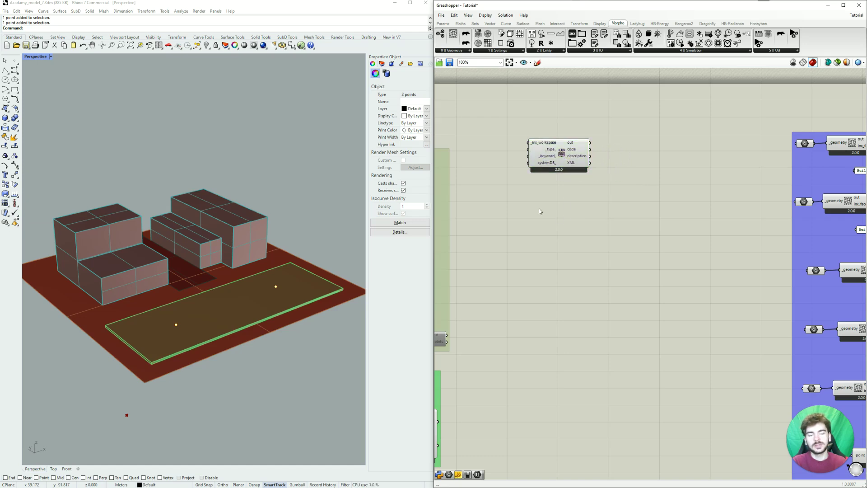
# Connect the model area's inx_workspace output to the library component's _inx_workspace input and shift the library component slightly
pyautogui.scroll(-3, 538, 208)
pyautogui.moveTo(523, 216); pyautogui.dragTo(649, 248, button='right')
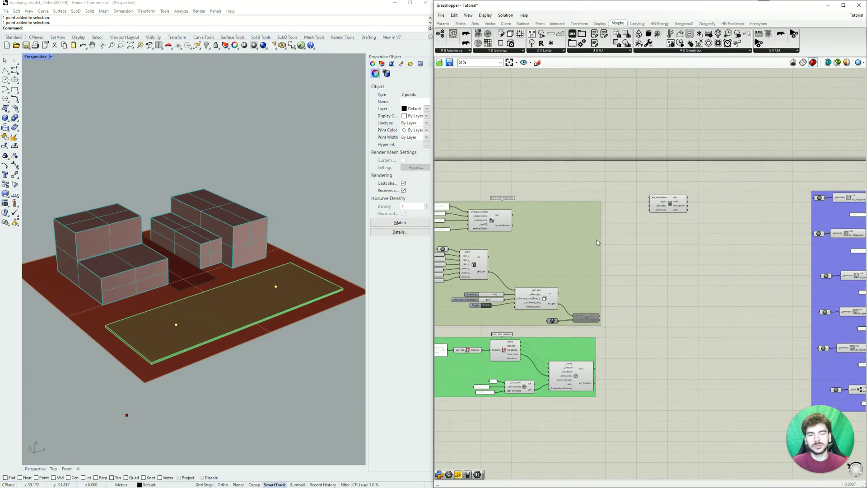
pyautogui.scroll(3, 573, 225)
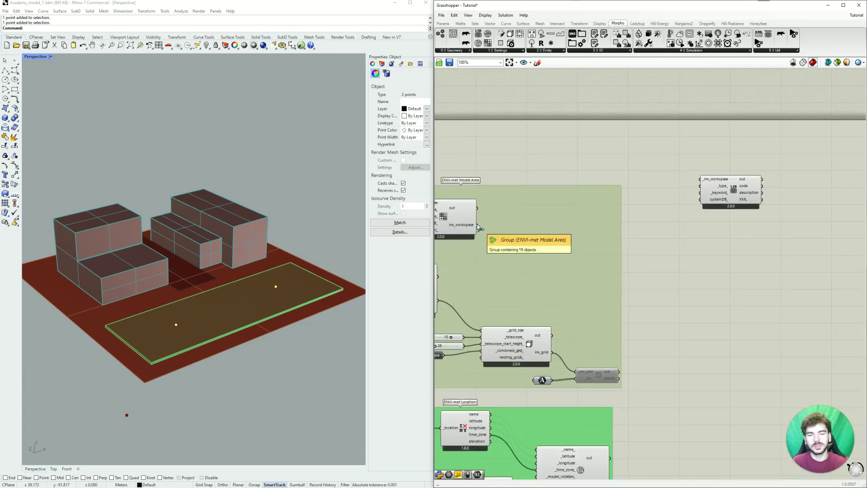
pyautogui.moveTo(478, 226); pyautogui.dragTo(698, 183)
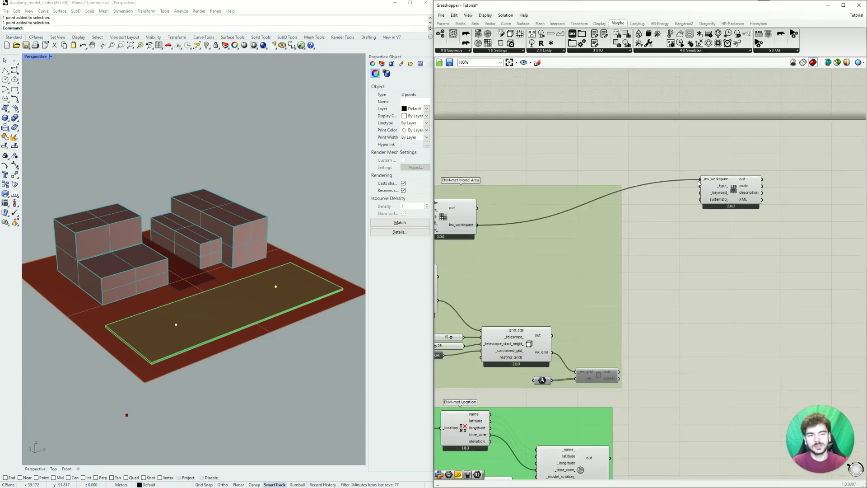
pyautogui.moveTo(647, 242); pyautogui.dragTo(771, 235, button='right')
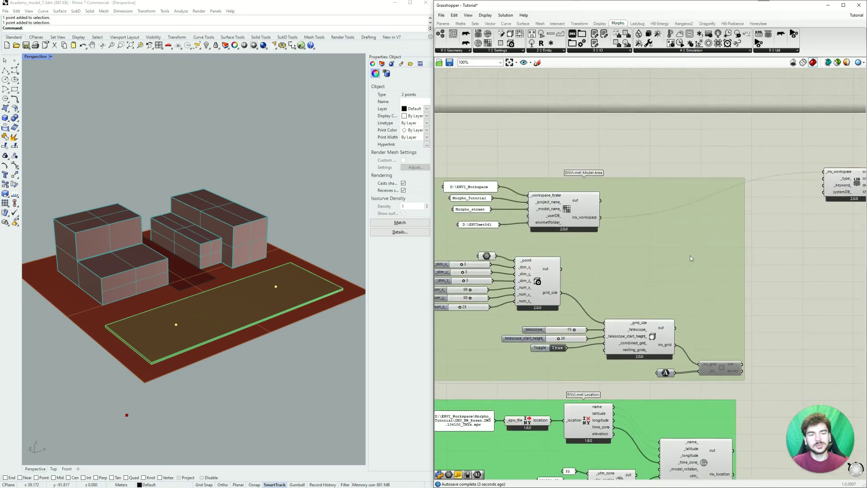
pyautogui.moveTo(781, 279); pyautogui.dragTo(600, 241, button='right')
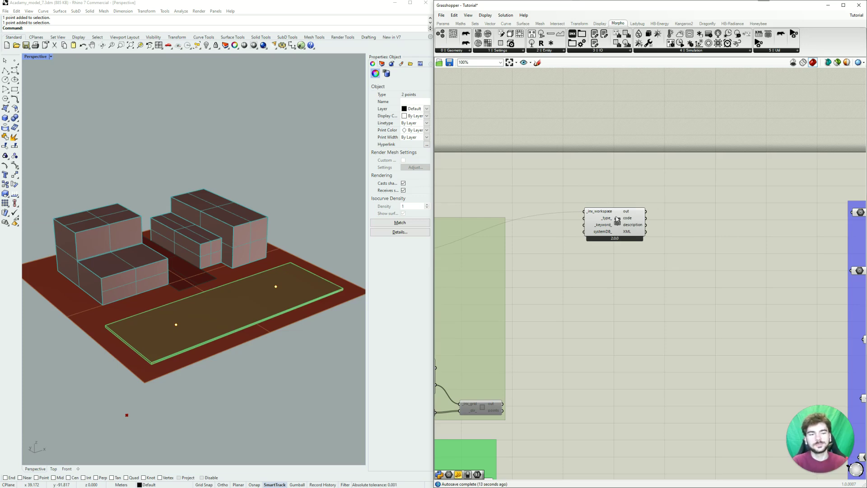
pyautogui.moveTo(620, 222); pyautogui.dragTo(630, 218)
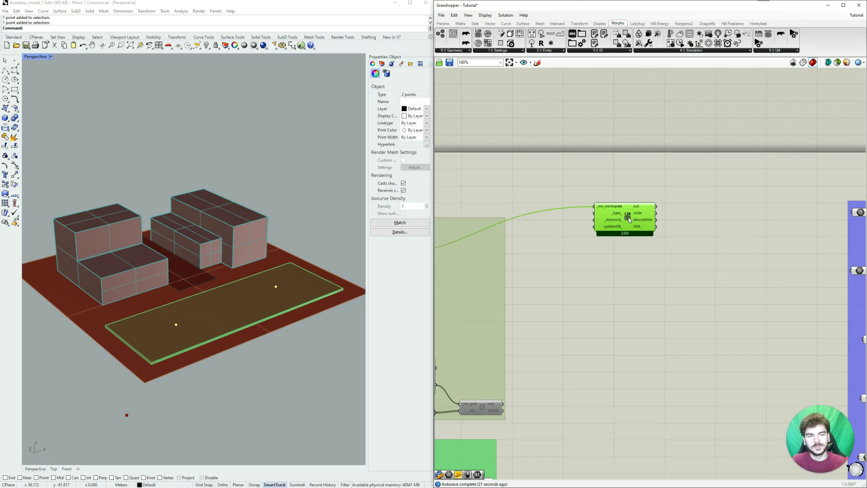
pyautogui.click(581, 218)
# Examine the library component's systemDB_ input and the folder and database inputs of the workspace component in the model area
pyautogui.scroll(2, 581, 218)
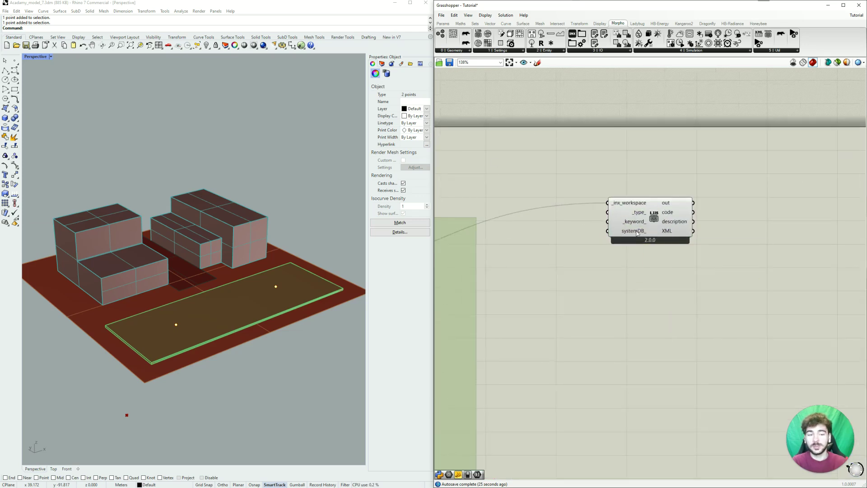
pyautogui.moveTo(626, 233)
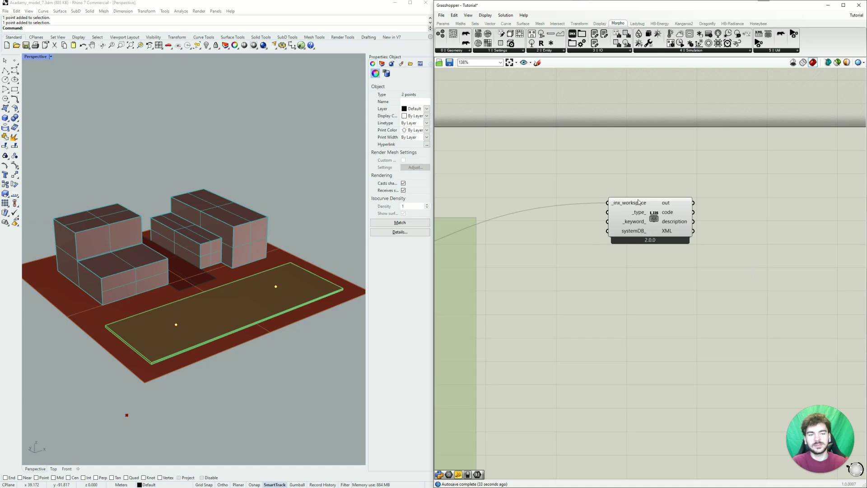
pyautogui.moveTo(480, 296); pyautogui.dragTo(693, 253, button='right')
pyautogui.scroll(-1, 559, 266)
pyautogui.moveTo(591, 221); pyautogui.dragTo(753, 237, button='right')
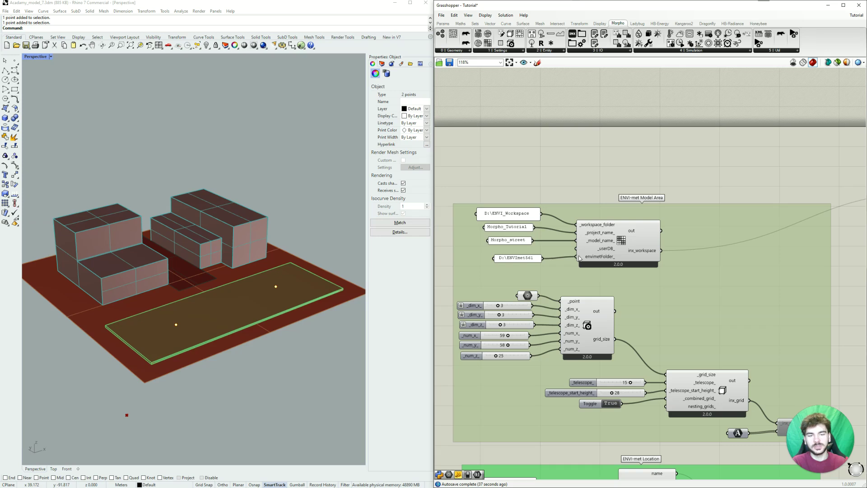
pyautogui.moveTo(707, 276); pyautogui.dragTo(504, 304, button='right')
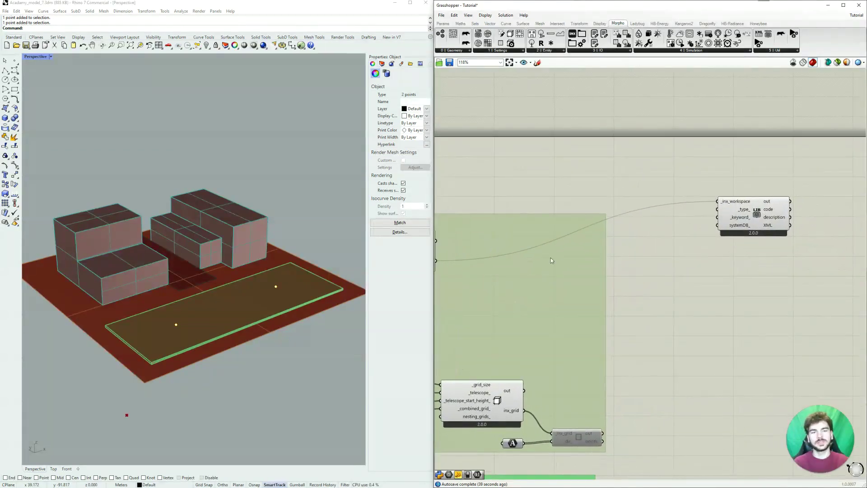
pyautogui.moveTo(712, 232); pyautogui.dragTo(590, 251, button='right')
pyautogui.scroll(2, 578, 238)
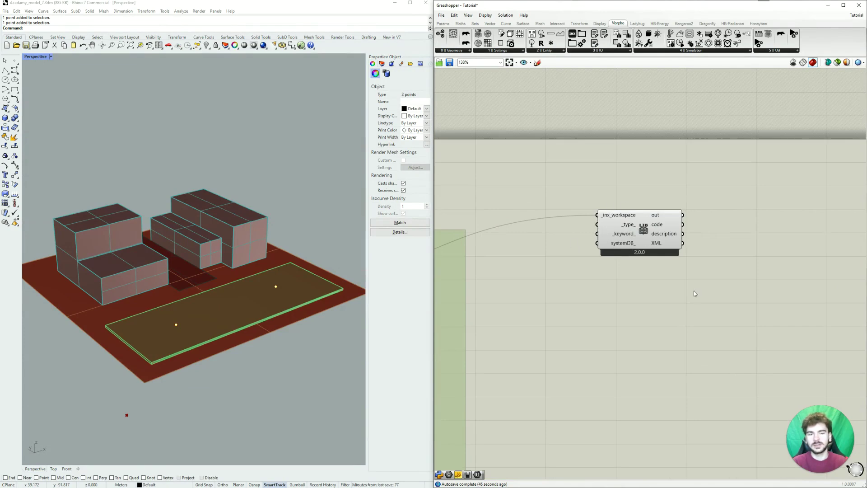
# Try a Boolean Toggle on the library component's systemDB_ input and delete it again
pyautogui.doubleClick(550, 246)
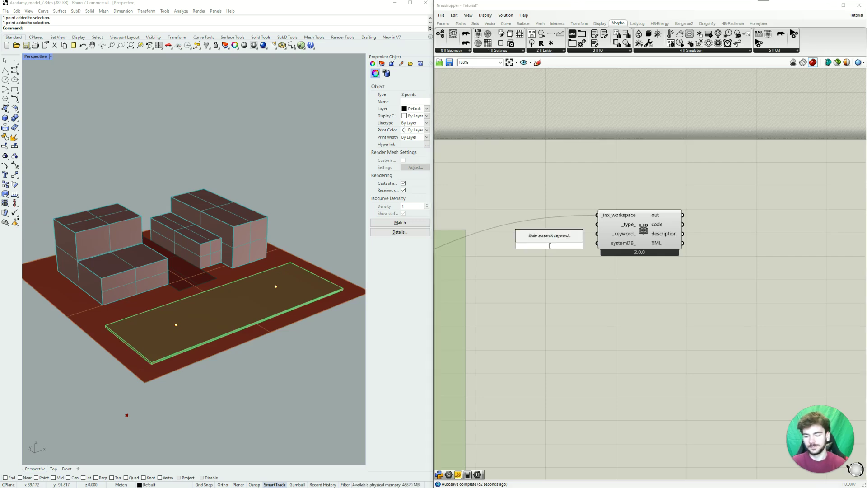
pyautogui.write('bo')
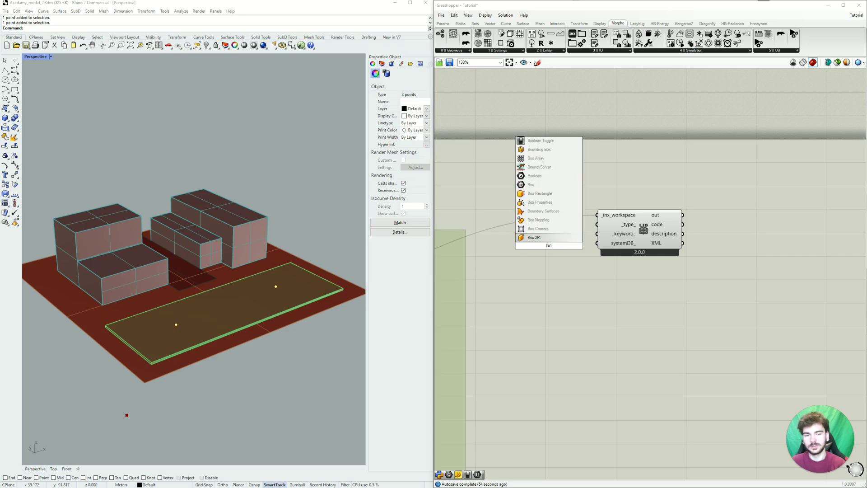
pyautogui.write('ol')
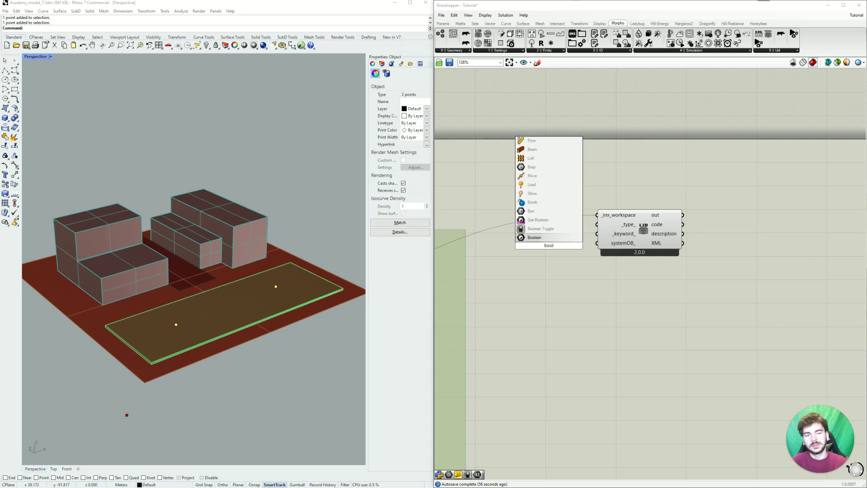
pyautogui.click(549, 229)
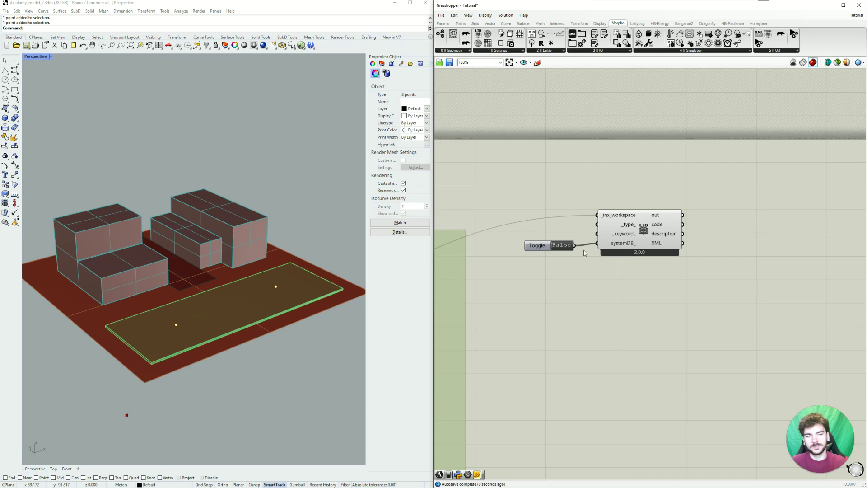
pyautogui.doubleClick(542, 247)
pyautogui.doubleClick(541, 244)
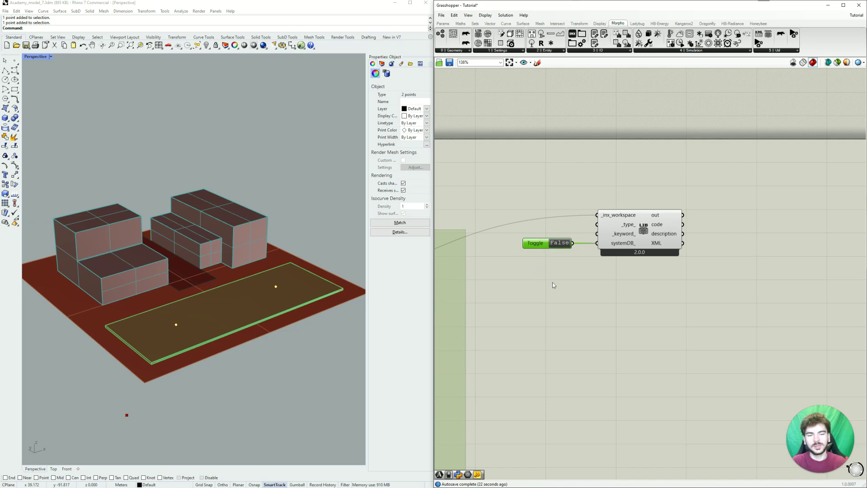
pyautogui.press('Delete')
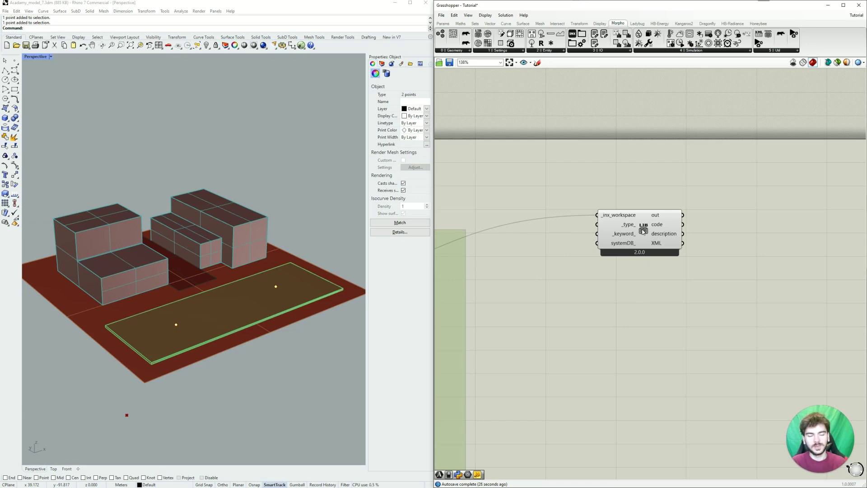
# Shift the library component slightly and check the description of its _type_ input
pyautogui.moveTo(644, 231); pyautogui.dragTo(659, 230)
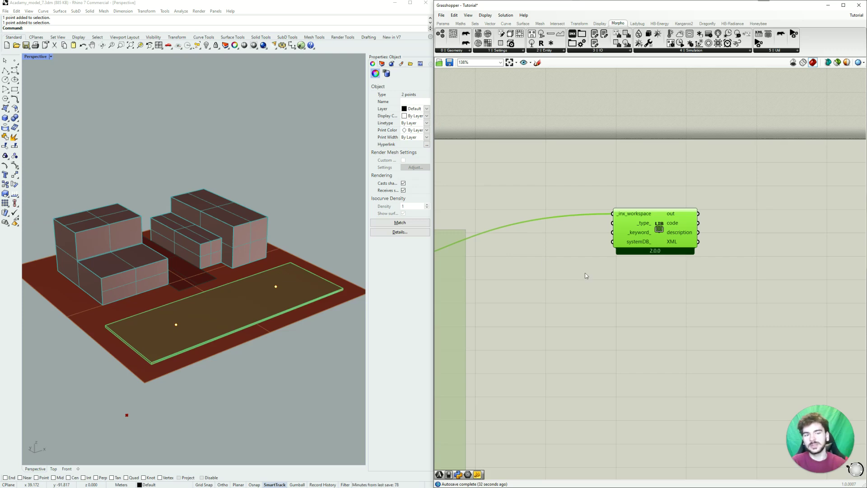
pyautogui.click(639, 267)
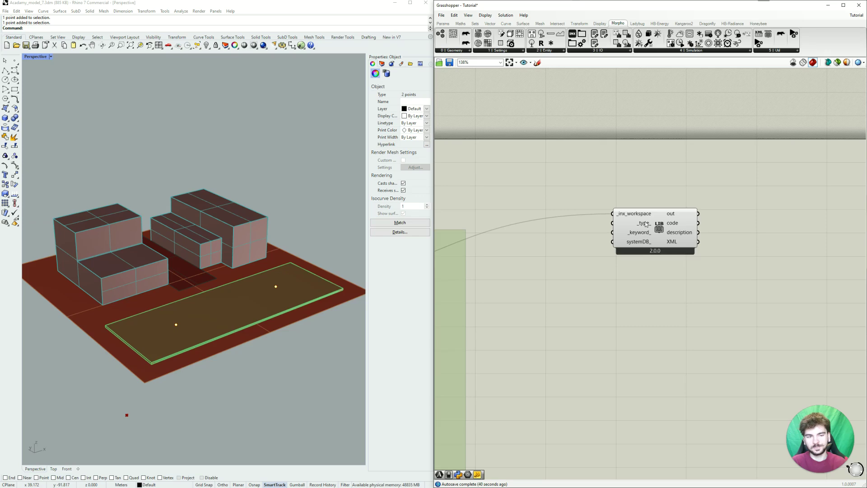
pyautogui.moveTo(646, 225)
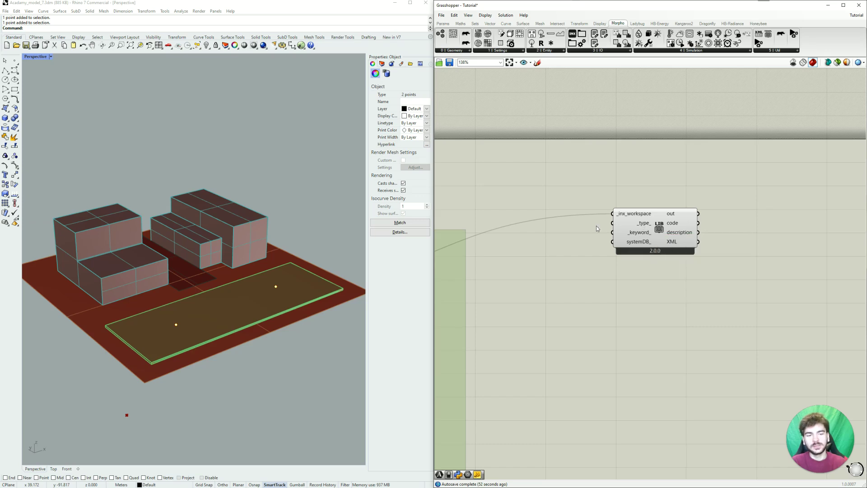
# Try feeding the library component's _type_ input from a text panel containing "profiles" and delete the panel
pyautogui.doubleClick(571, 228)
pyautogui.write('panel')
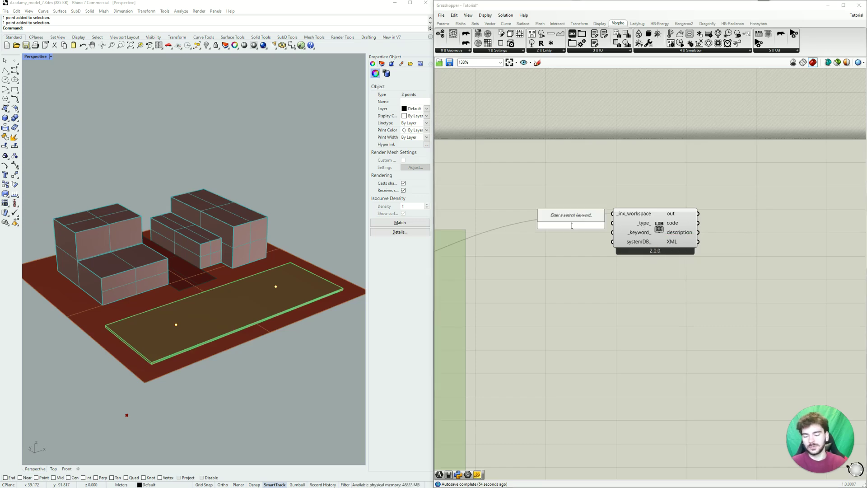
pyautogui.press('Return')
pyautogui.moveTo(572, 231); pyautogui.dragTo(545, 254)
pyautogui.doubleClick(547, 254)
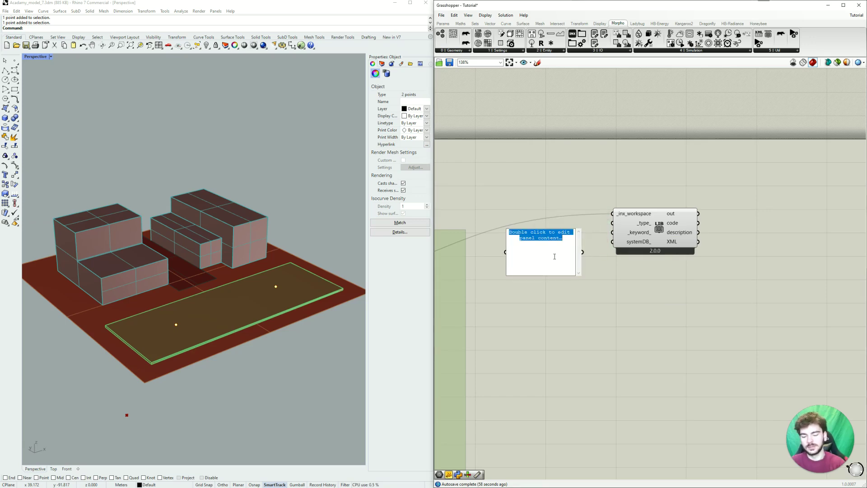
pyautogui.write('profiles')
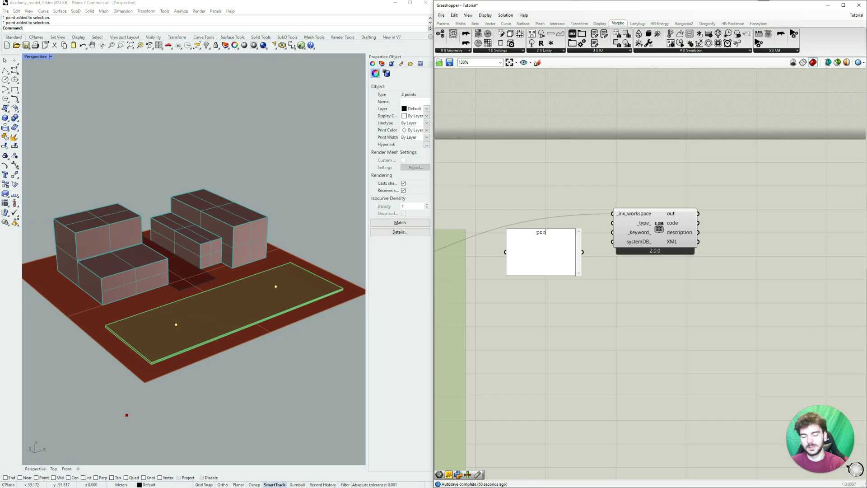
pyautogui.click(579, 293)
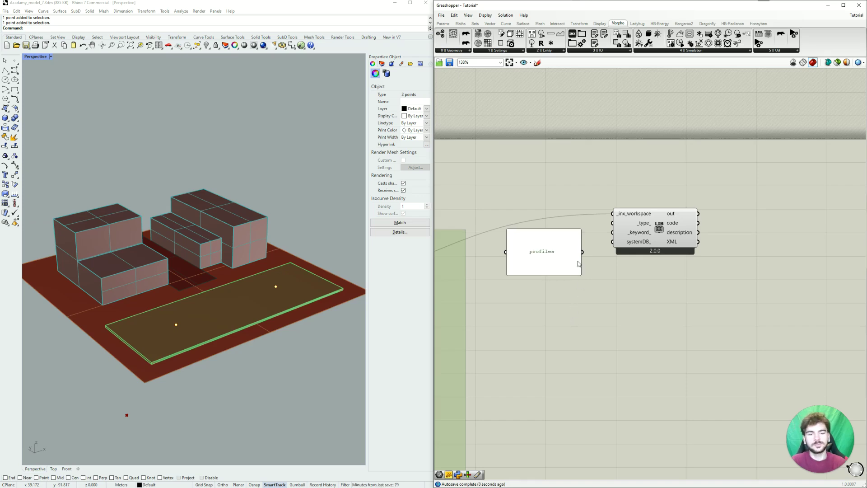
pyautogui.moveTo(583, 252); pyautogui.dragTo(628, 248)
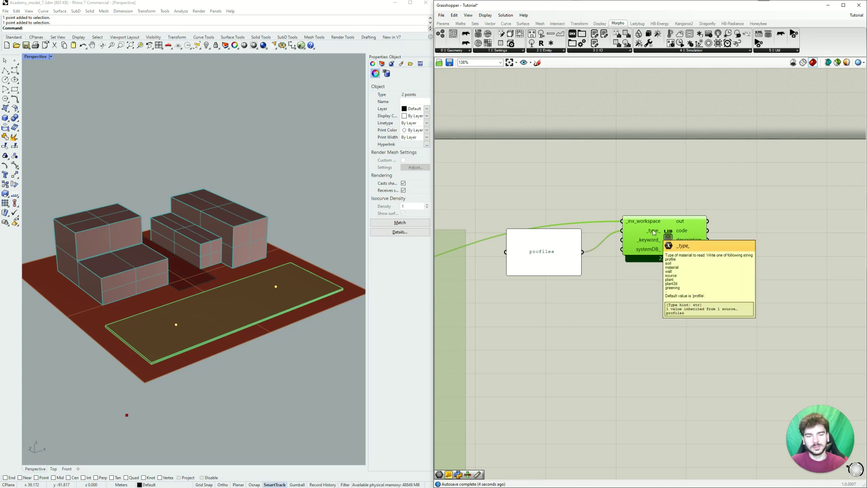
pyautogui.click(537, 262)
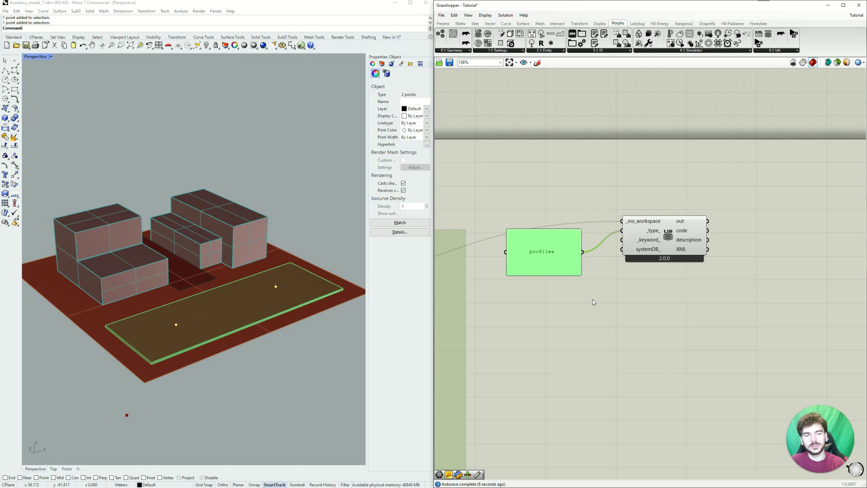
pyautogui.press('Delete')
# Add a Value List and place it beside the library component's _type_ input
pyautogui.doubleClick(563, 270)
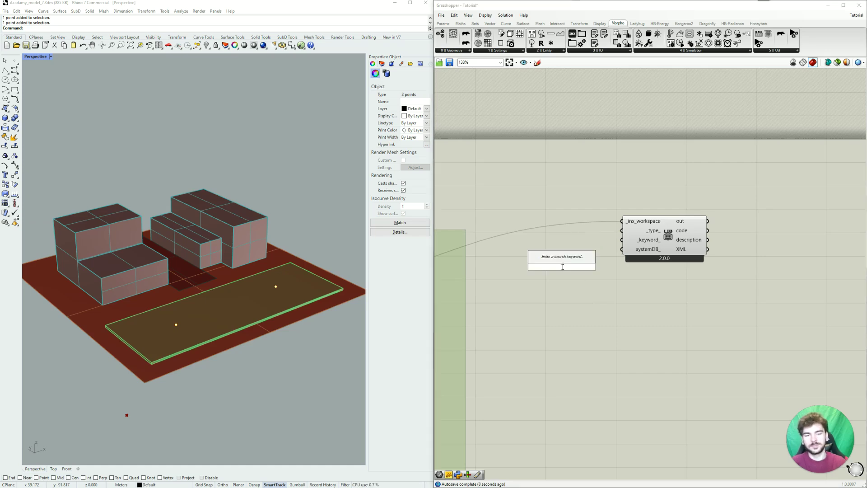
pyautogui.write('value')
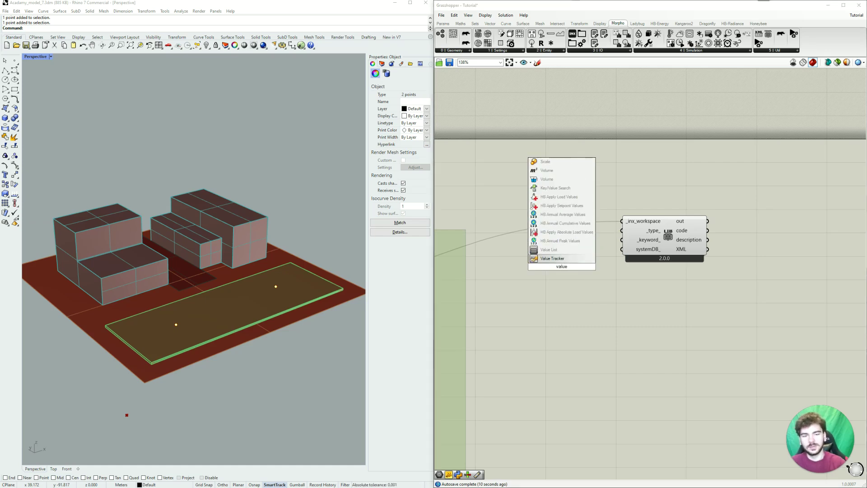
pyautogui.press('Up')
pyautogui.press('Return')
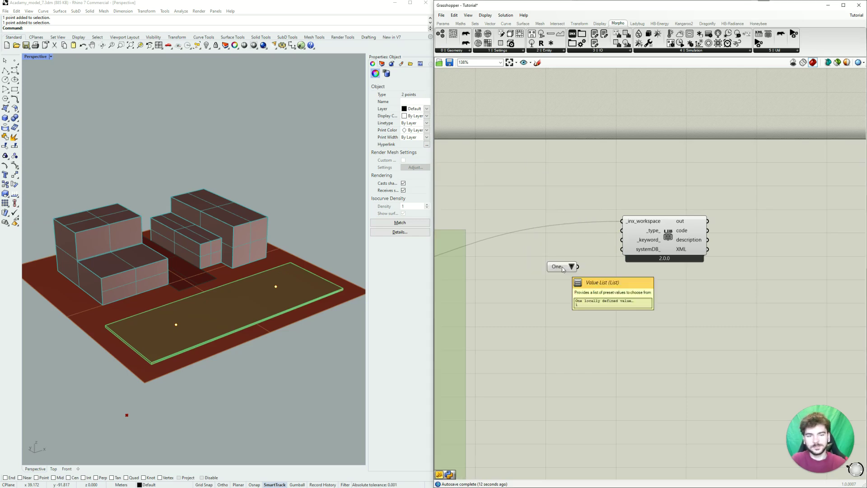
pyautogui.moveTo(562, 266); pyautogui.dragTo(586, 233)
pyautogui.click(593, 231)
pyautogui.click(604, 268)
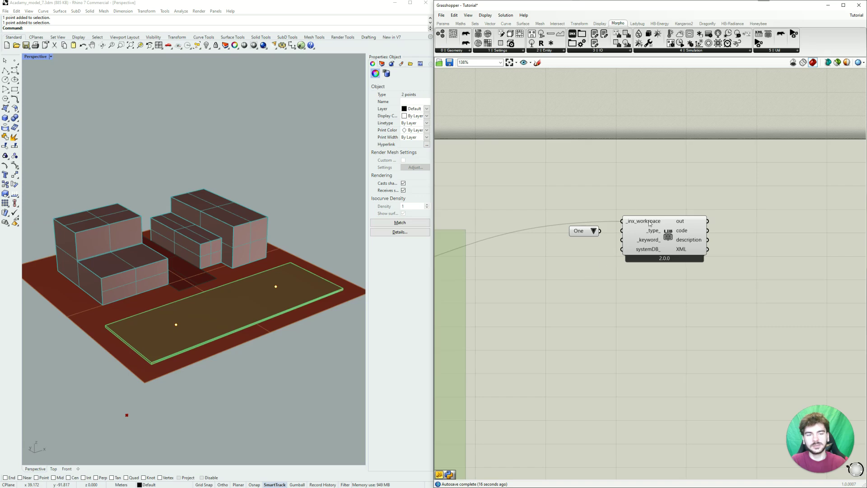
# Define the Value List entries as profile, soil, material, wall, source, plant, plant3d and greening, and connect the list to the library's _type_ input
pyautogui.moveTo(657, 234)
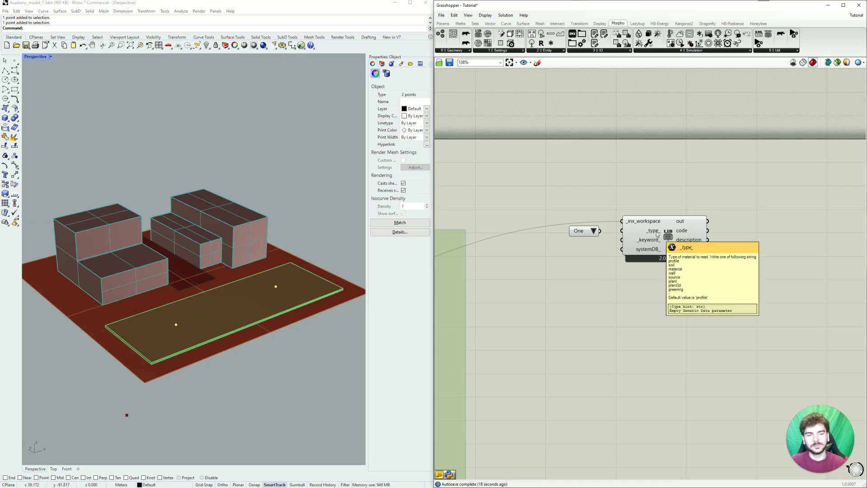
pyautogui.doubleClick(580, 231)
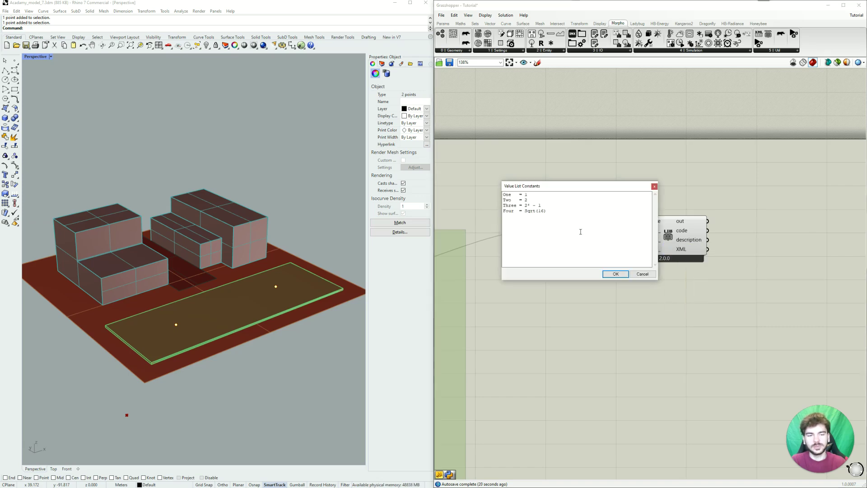
pyautogui.moveTo(550, 186); pyautogui.dragTo(532, 277)
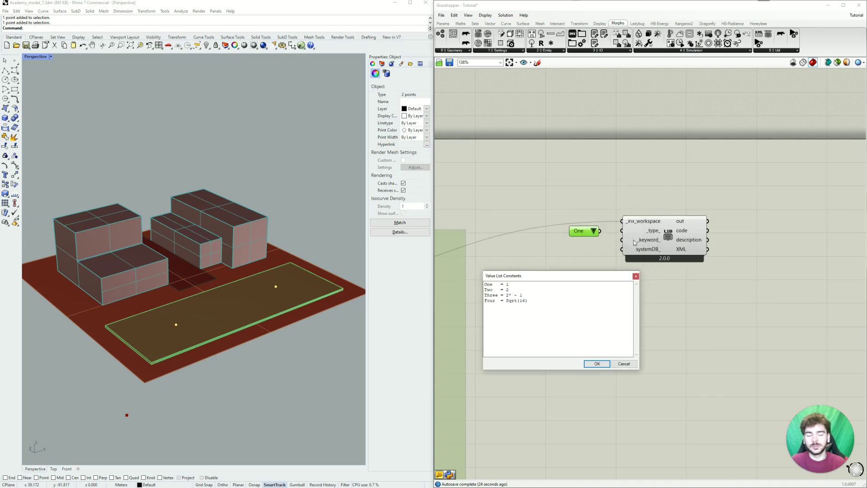
pyautogui.click(604, 361)
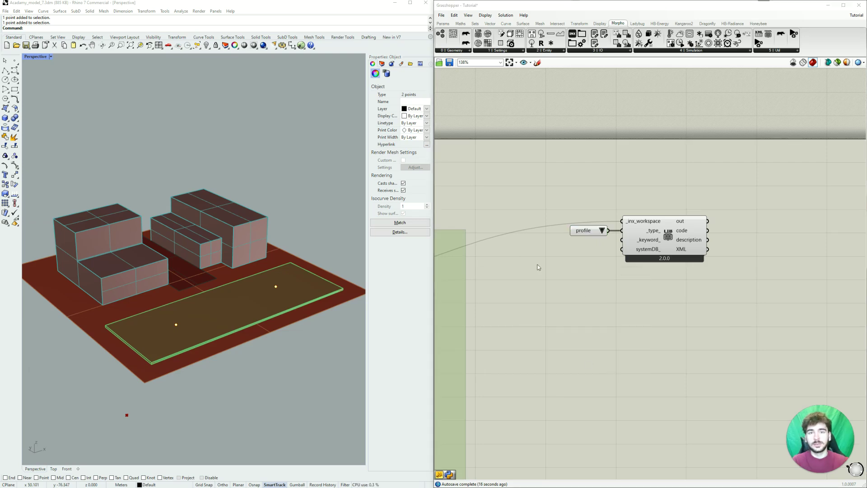
pyautogui.doubleClick(583, 232)
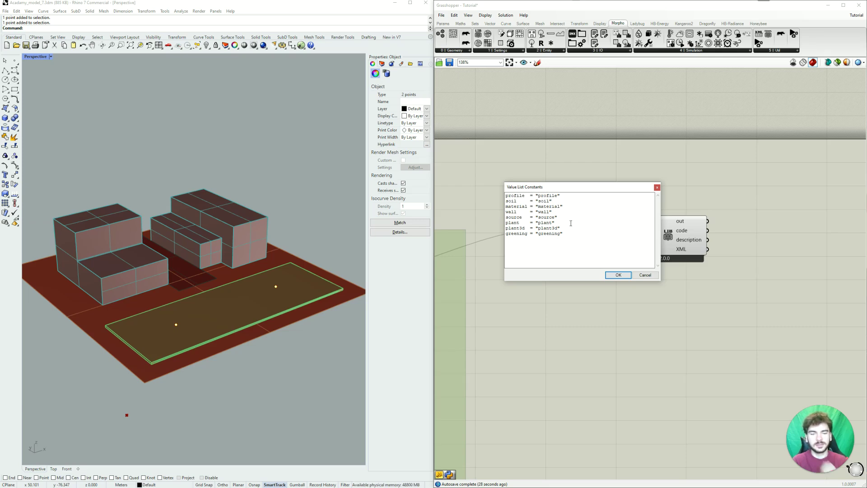
pyautogui.click(624, 275)
# Try soil and plant in the Value List feeding the _type_ input, and settle on wall
pyautogui.click(603, 231)
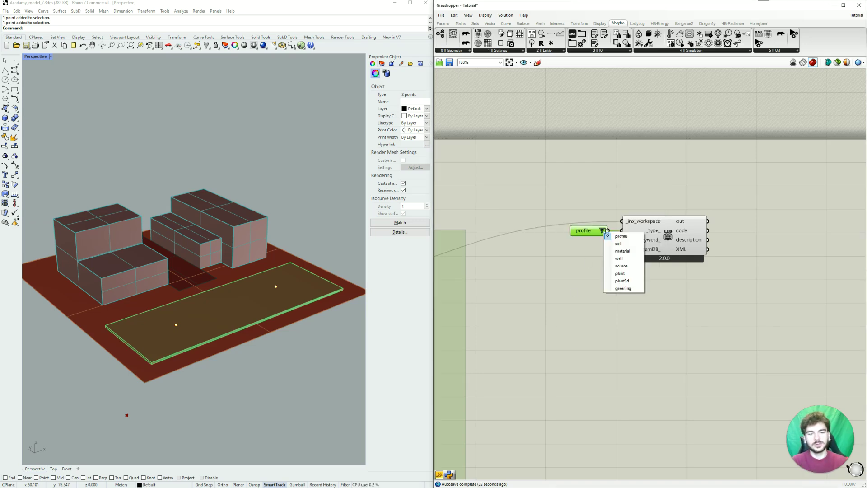
pyautogui.click(609, 243)
pyautogui.click(602, 232)
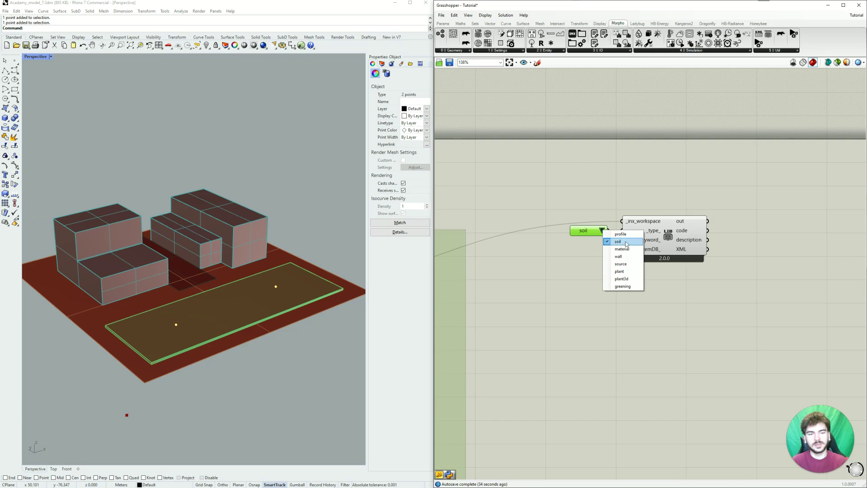
pyautogui.click(614, 274)
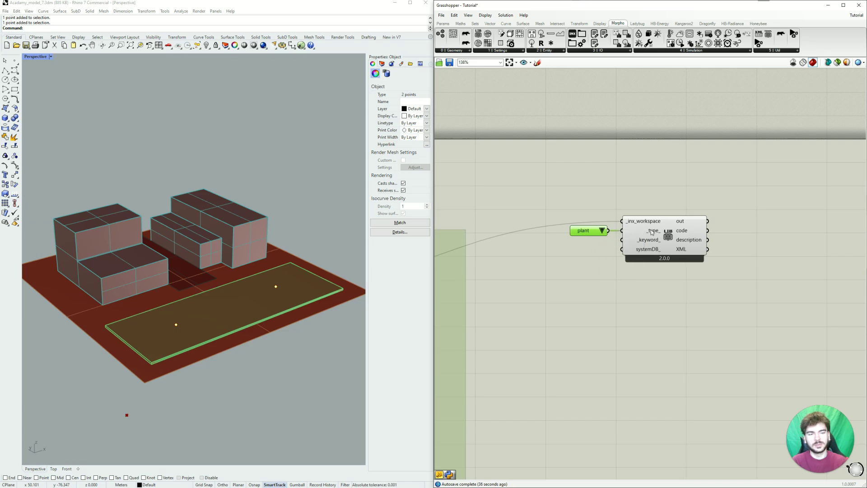
pyautogui.click(602, 231)
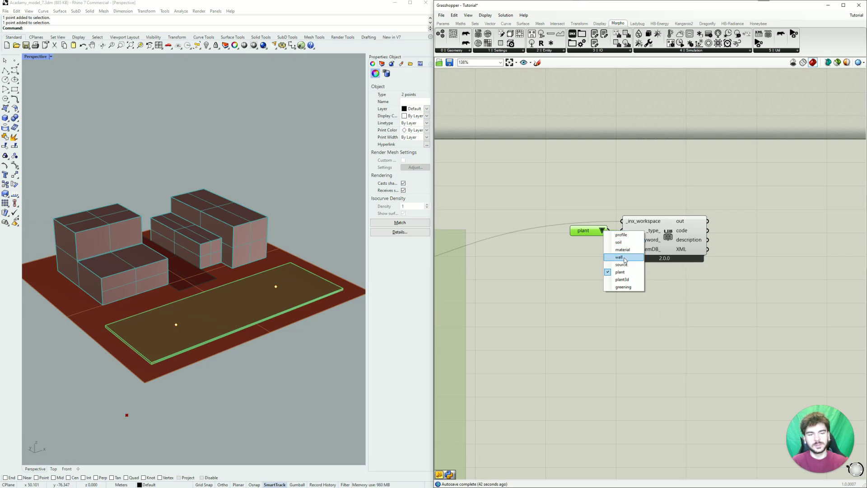
pyautogui.click(626, 258)
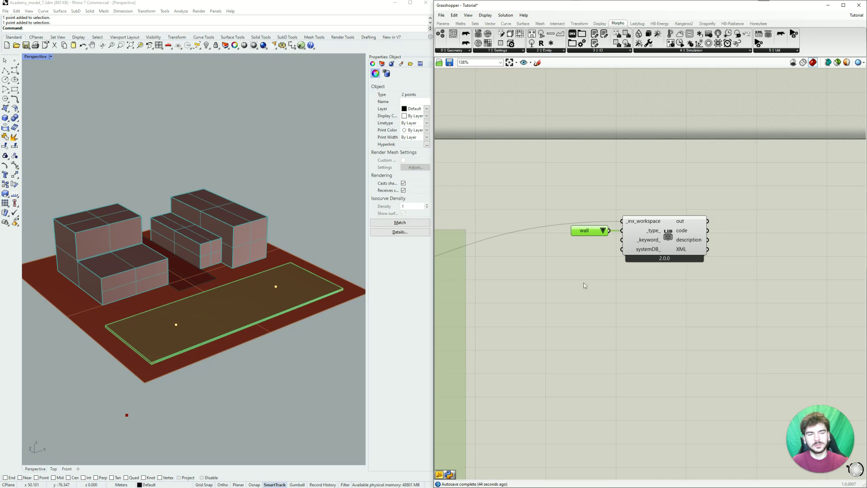
pyautogui.click(584, 283)
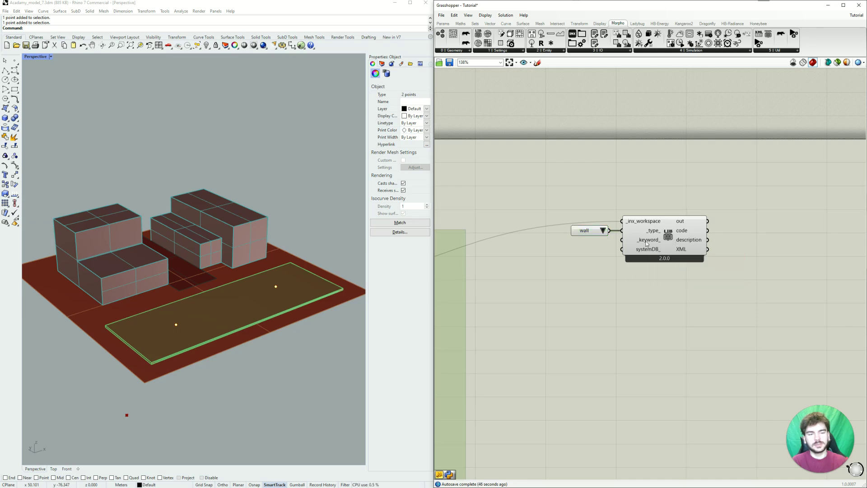
# Add a tall panel beside the library component and connect it to the description output
pyautogui.moveTo(647, 244)
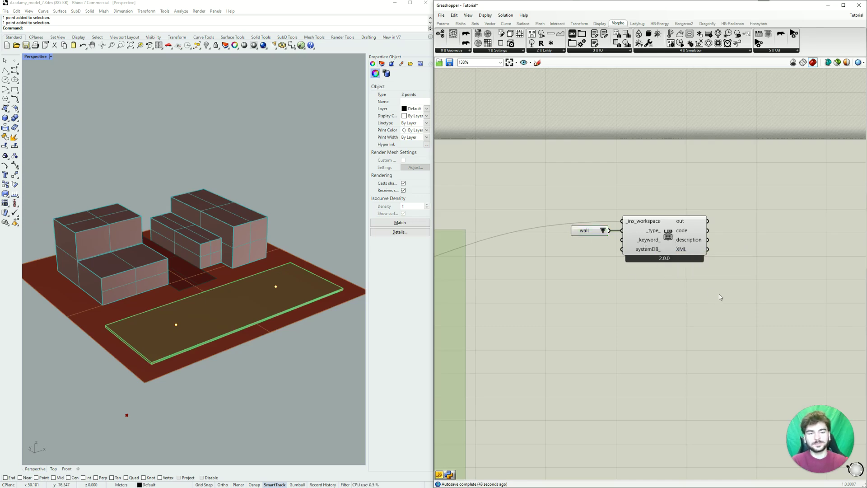
pyautogui.moveTo(663, 299); pyautogui.dragTo(613, 307, button='right')
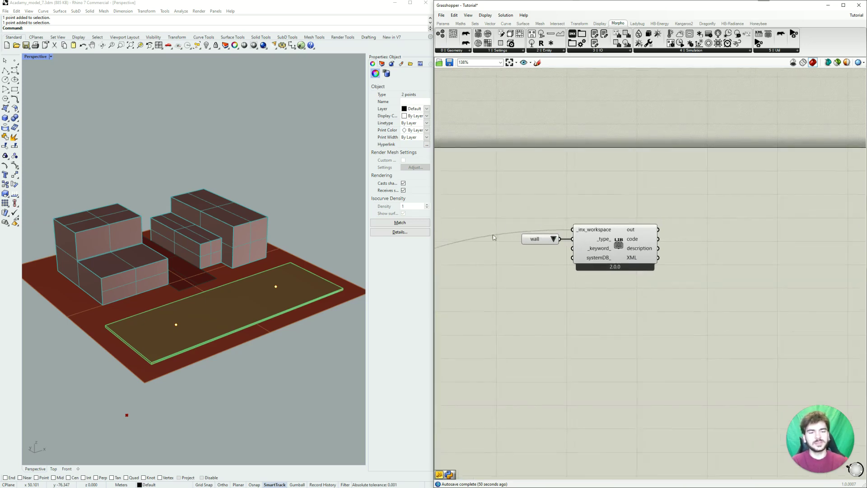
pyautogui.moveTo(652, 287); pyautogui.dragTo(614, 295, button='right')
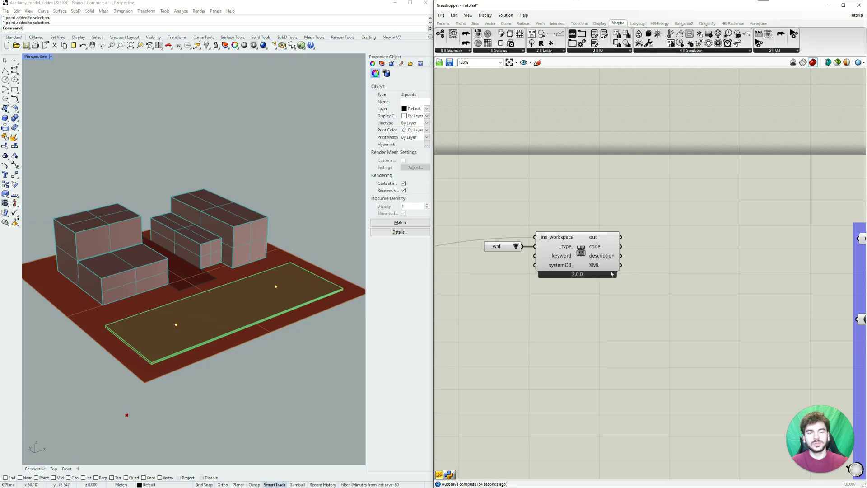
pyautogui.doubleClick(669, 259)
pyautogui.write('panel')
pyautogui.press('Return')
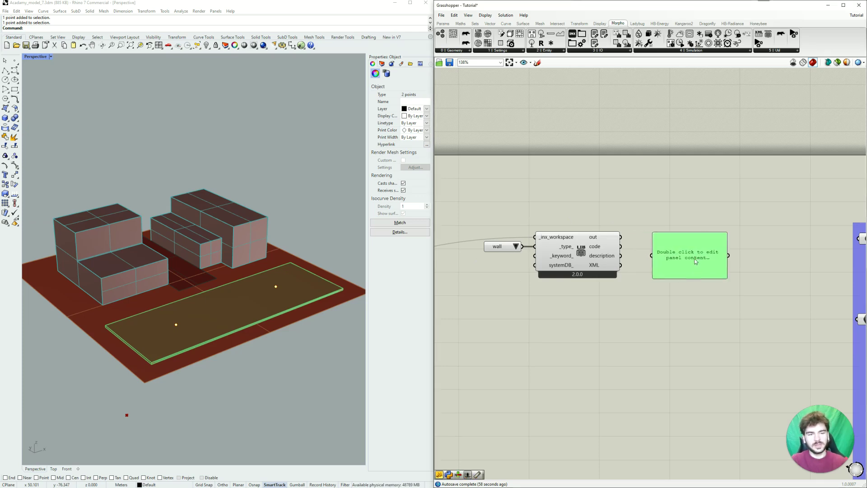
pyautogui.moveTo(695, 262); pyautogui.dragTo(707, 254)
pyautogui.moveTo(621, 256); pyautogui.dragTo(685, 446)
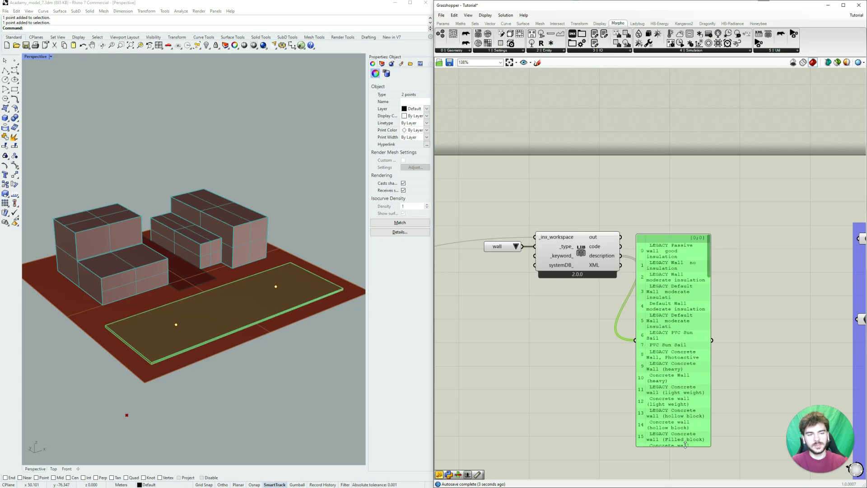
pyautogui.moveTo(644, 318); pyautogui.dragTo(658, 307)
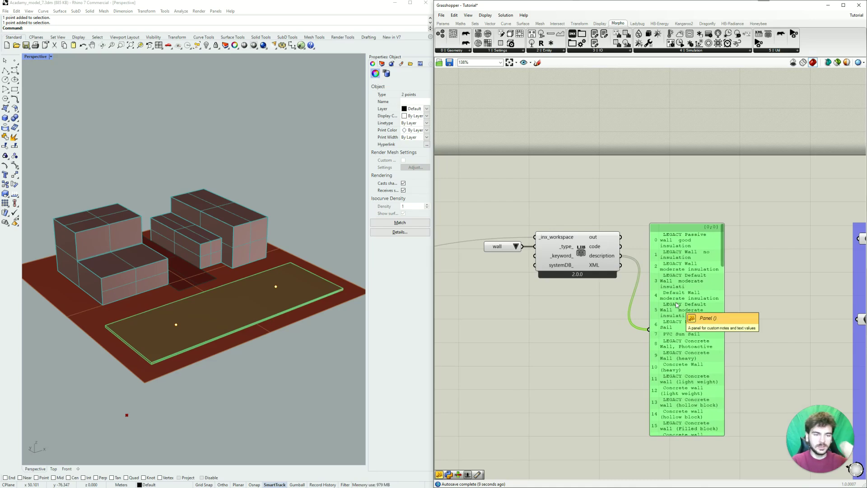
# Browse the material descriptions in the panel for the wall, soil and plant types
pyautogui.click(515, 246)
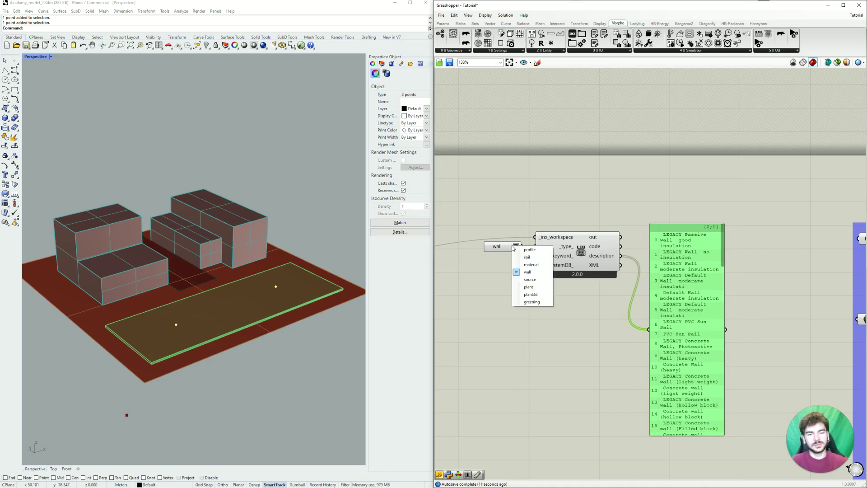
pyautogui.click(523, 273)
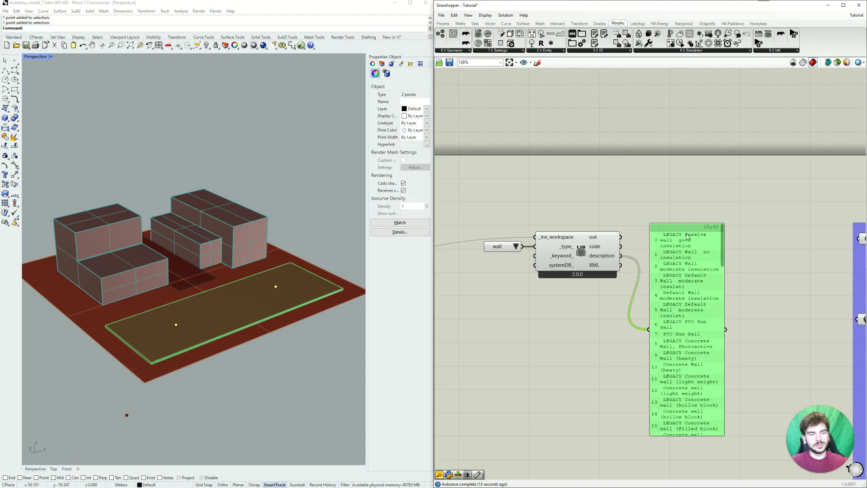
pyautogui.scroll(1, 683, 247)
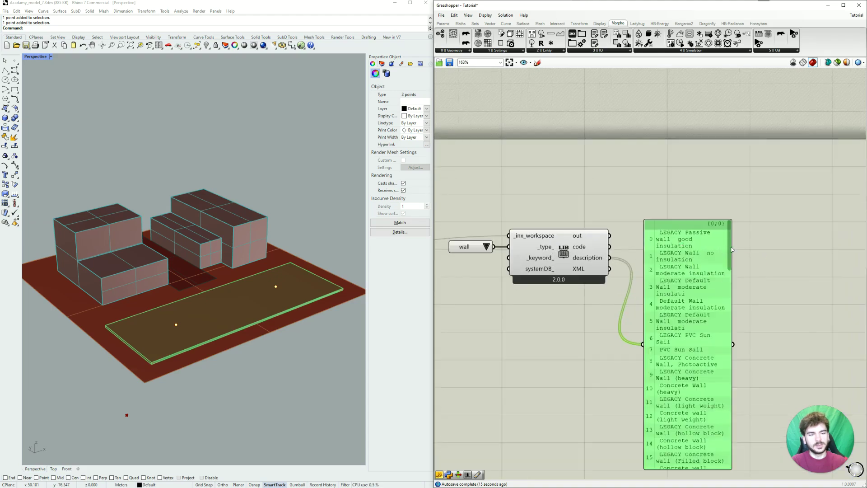
pyautogui.moveTo(722, 253); pyautogui.dragTo(731, 279)
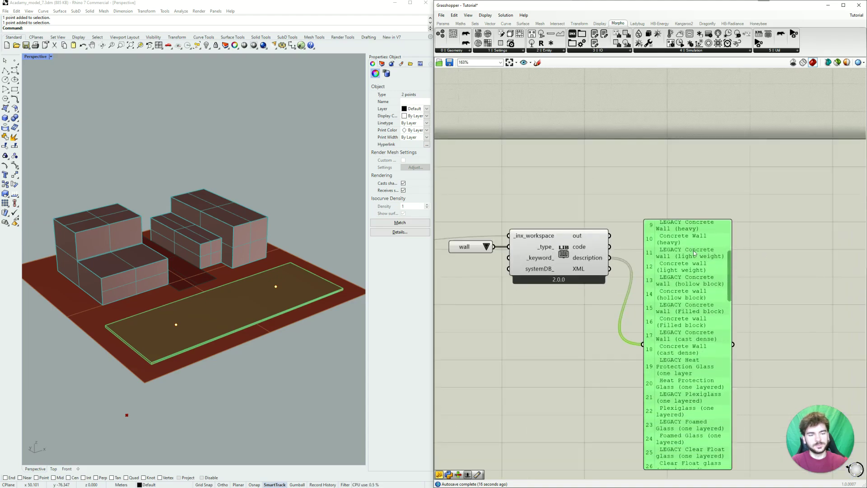
pyautogui.click(486, 247)
pyautogui.click(499, 265)
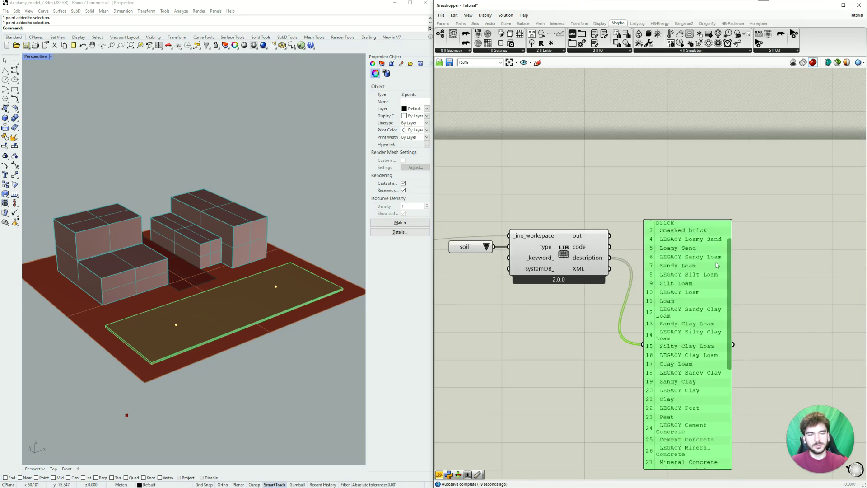
pyautogui.moveTo(729, 258)
pyautogui.mouseDown()
pyautogui.moveTo(736, 351)
pyautogui.moveTo(732, 241)
pyautogui.mouseUp()
pyautogui.click(480, 252)
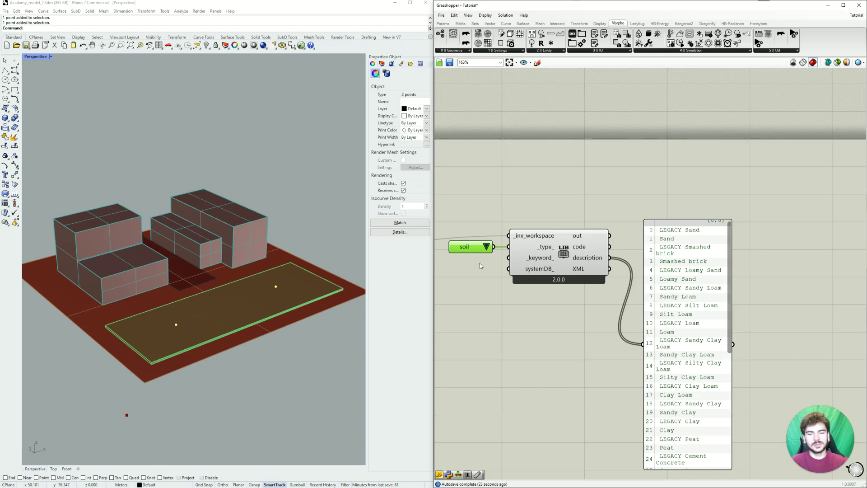
pyautogui.click(487, 248)
pyautogui.click(503, 288)
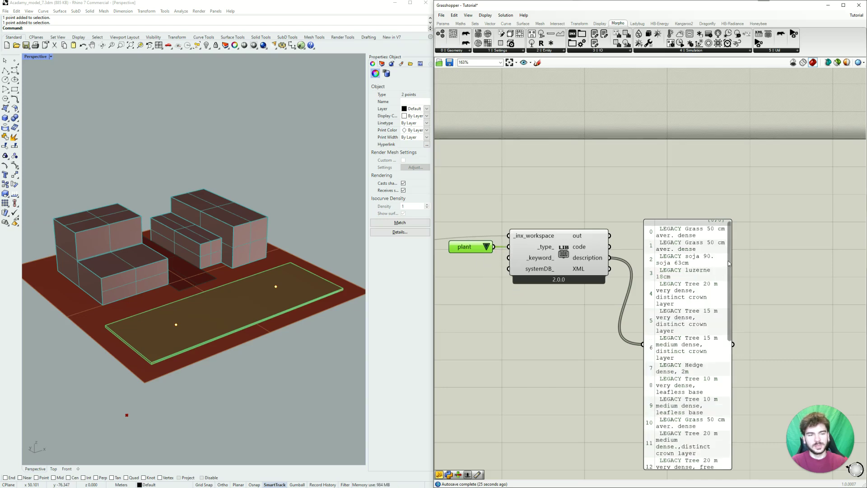
pyautogui.moveTo(731, 261)
pyautogui.mouseDown()
pyautogui.moveTo(737, 395)
pyautogui.moveTo(727, 290)
pyautogui.moveTo(736, 254)
pyautogui.mouseUp()
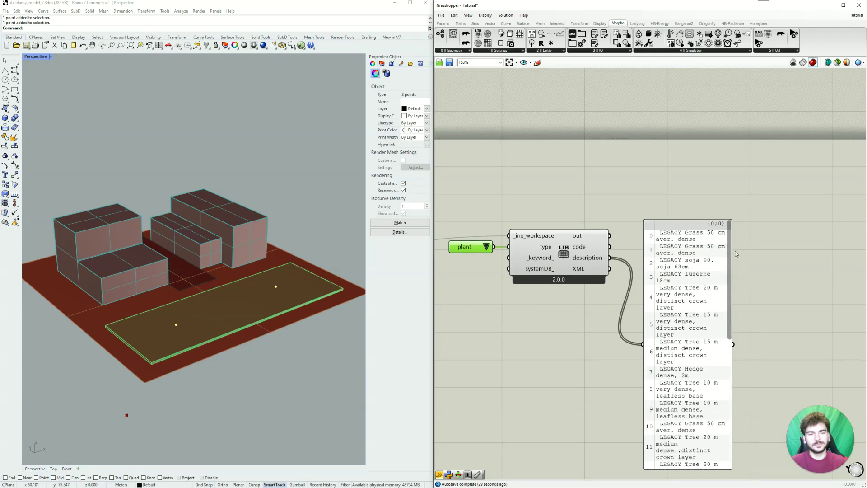
# Set the material type back to wall and shorten the description panel, placing it below the library component's outputs
pyautogui.click(488, 248)
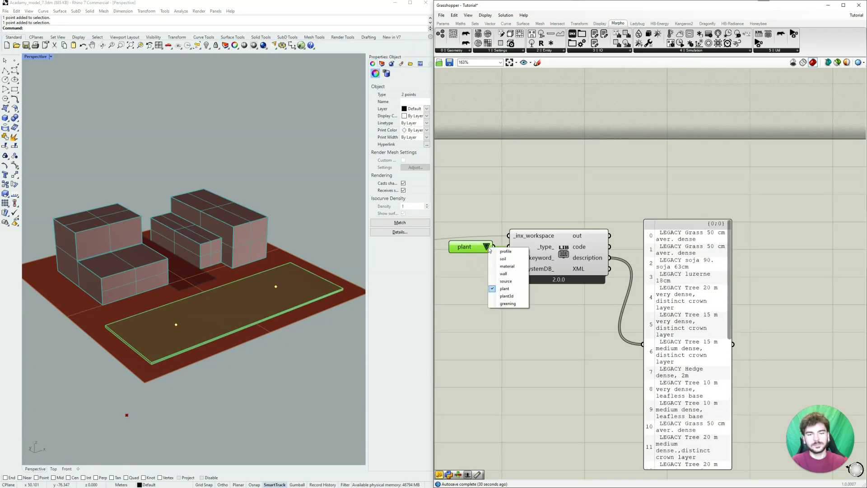
pyautogui.click(503, 274)
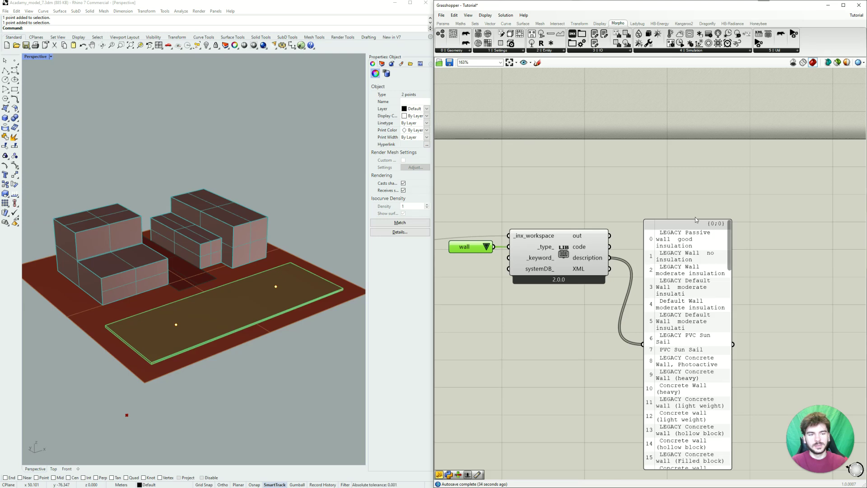
pyautogui.moveTo(694, 220); pyautogui.dragTo(704, 298)
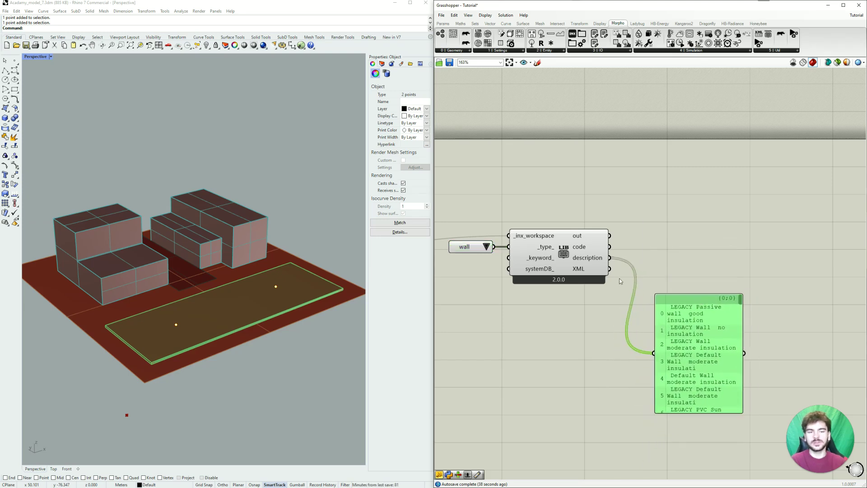
# Add a small text panel containing "brick" next to the library component's inputs
pyautogui.moveTo(508, 313); pyautogui.dragTo(553, 293, button='right')
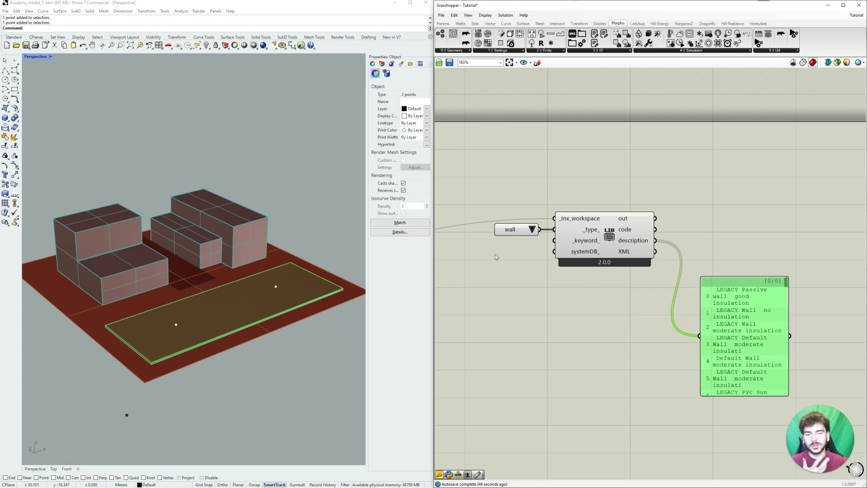
pyautogui.doubleClick(505, 249)
pyautogui.write('"')
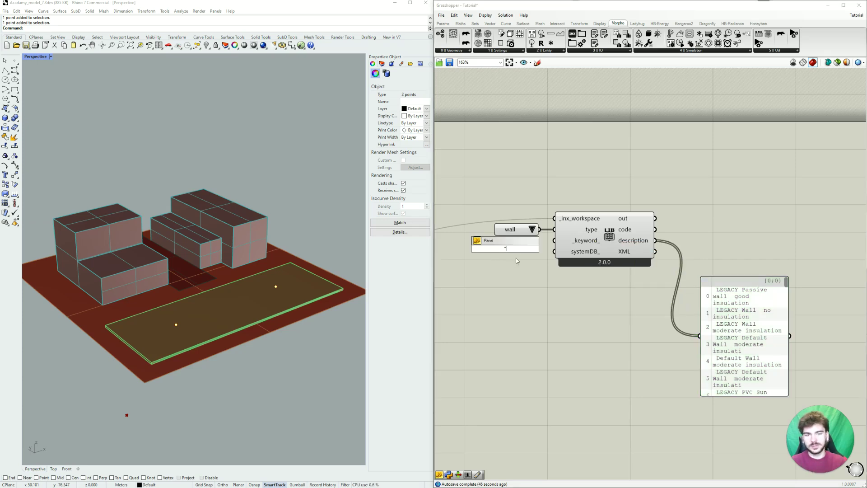
pyautogui.press('Return')
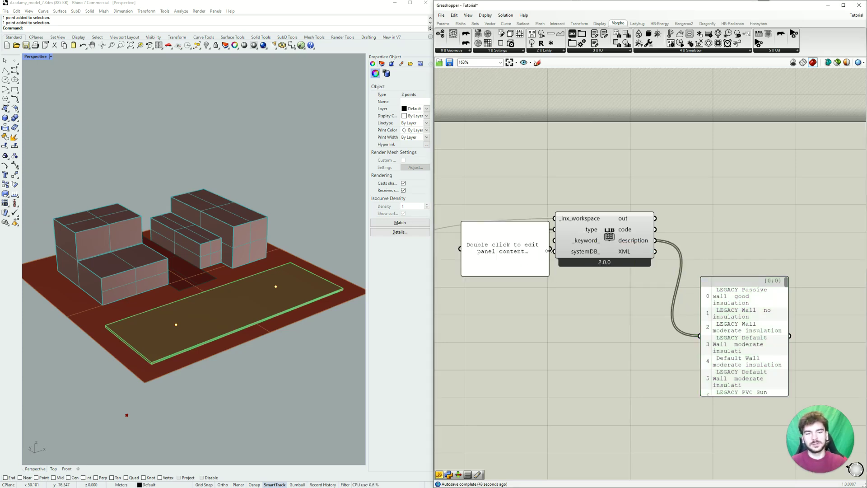
pyautogui.moveTo(549, 250); pyautogui.dragTo(497, 233)
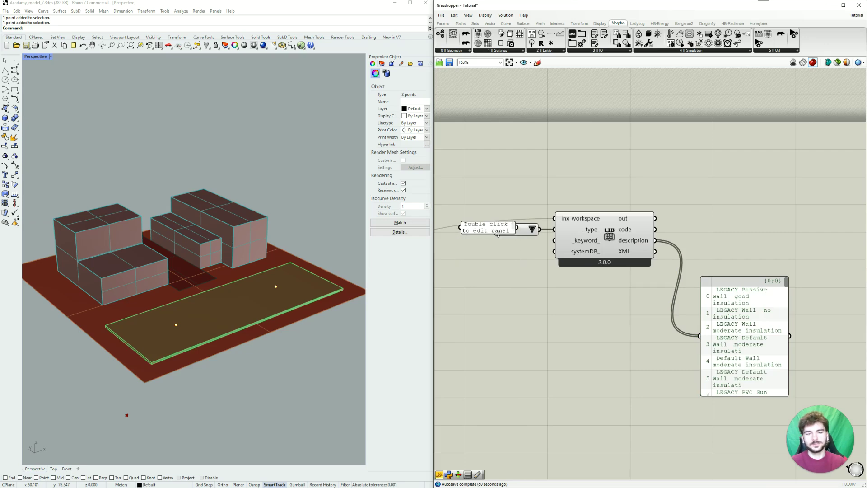
pyautogui.doubleClick(493, 231)
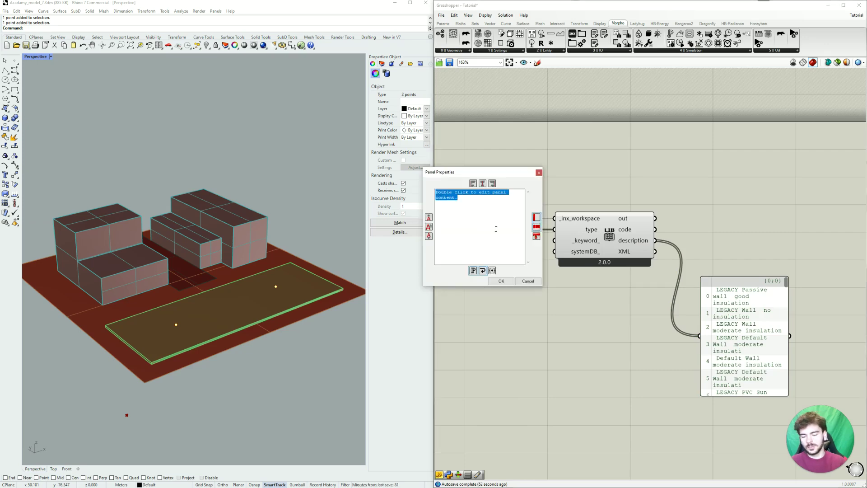
pyautogui.write('brick')
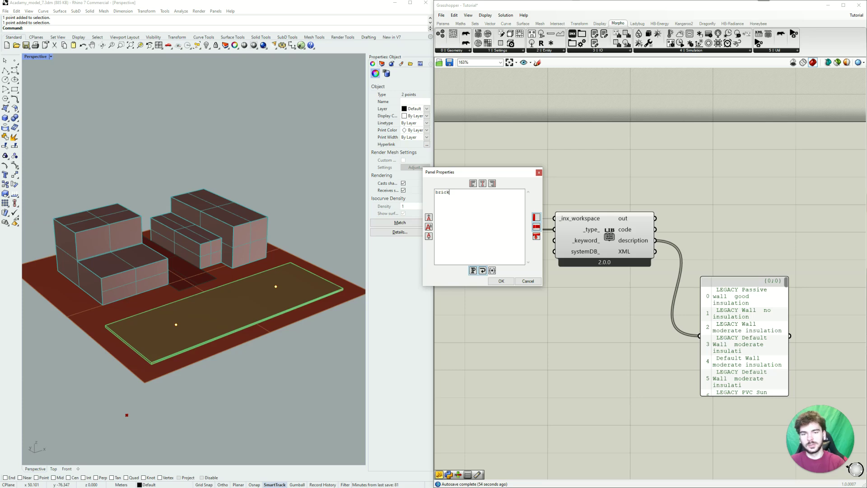
pyautogui.click(502, 281)
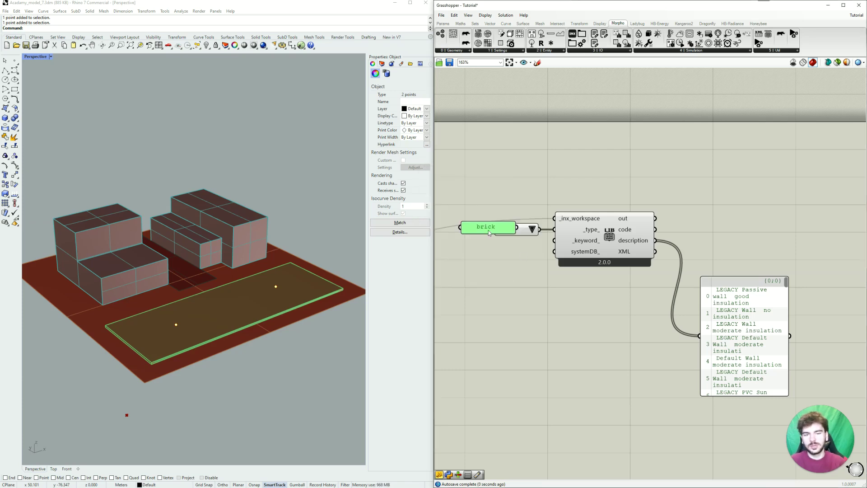
# Connect the "brick" panel to the library component's _keyword_ input and review the filtered wall descriptions
pyautogui.moveTo(490, 232); pyautogui.dragTo(555, 241)
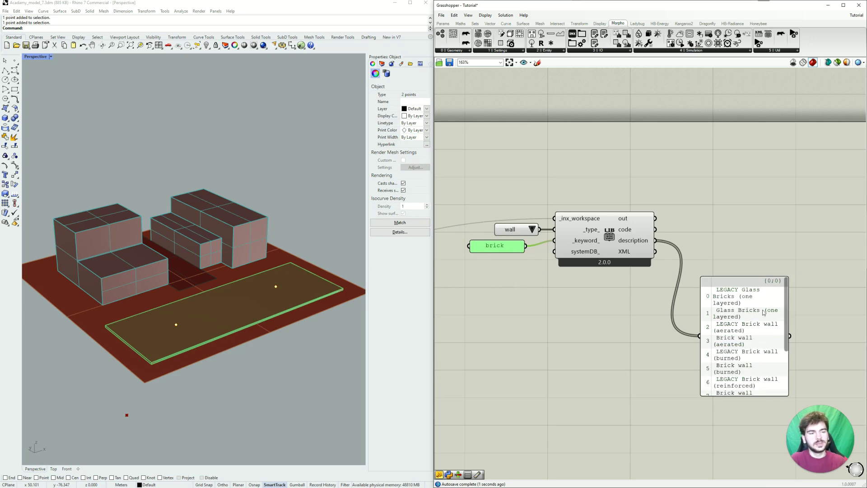
pyautogui.moveTo(788, 296); pyautogui.dragTo(785, 347)
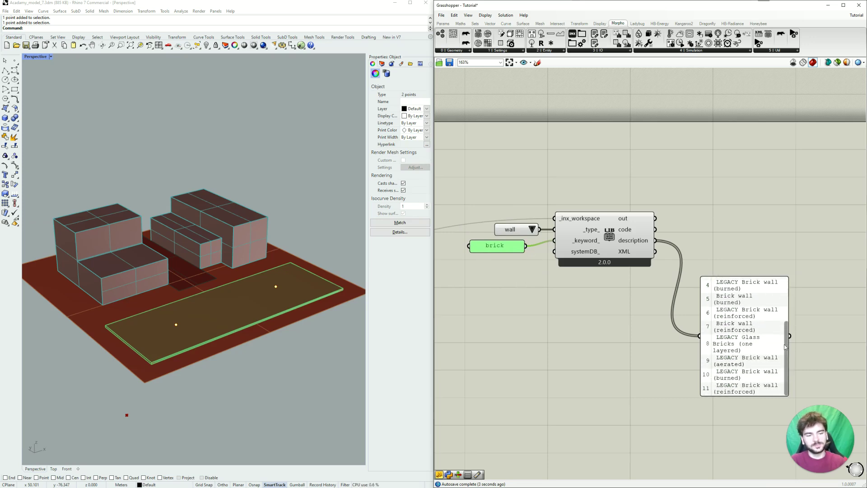
pyautogui.scroll(3, 787, 341)
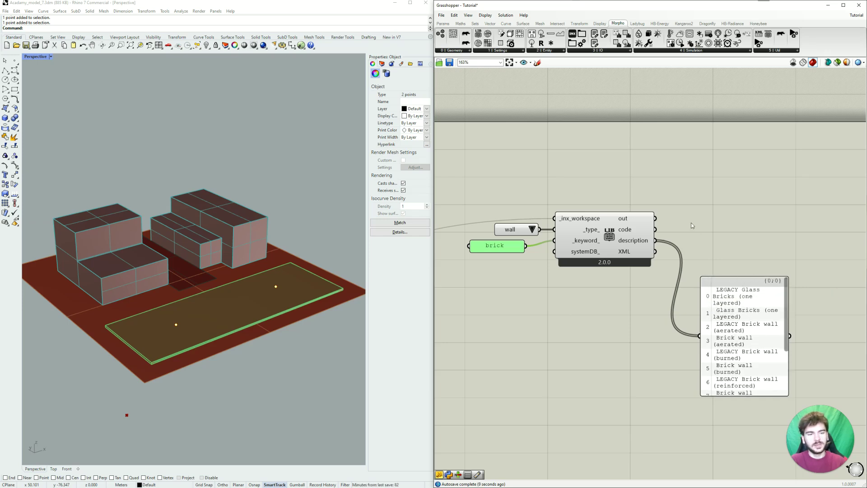
# Add a panel beside the library component and connect it to the code output
pyautogui.doubleClick(726, 213)
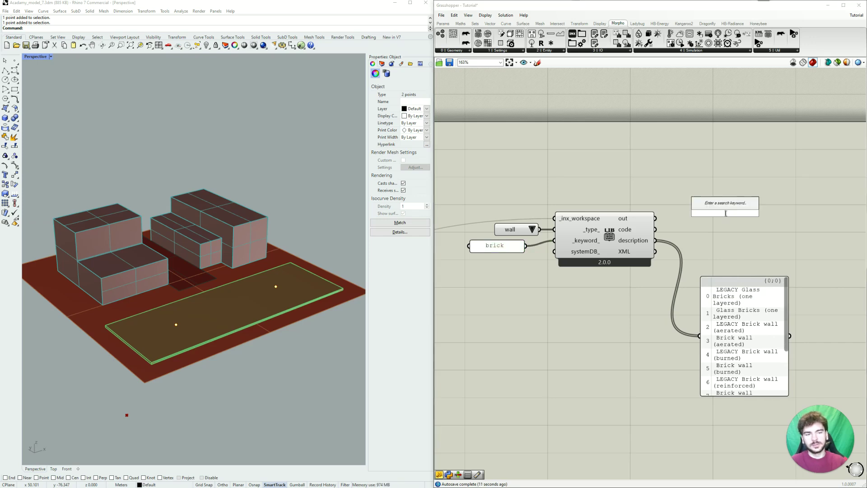
pyautogui.write('panel')
pyautogui.press('Return')
pyautogui.moveTo(726, 216); pyautogui.dragTo(753, 232)
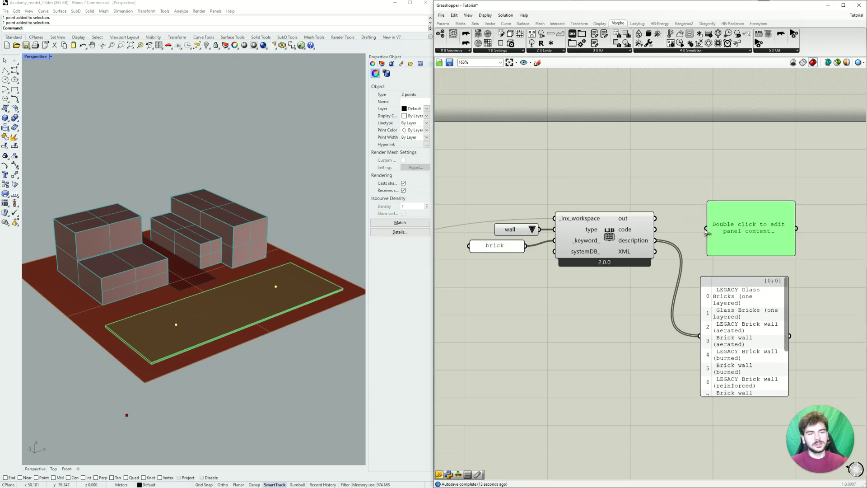
pyautogui.moveTo(656, 230); pyautogui.dragTo(708, 235)
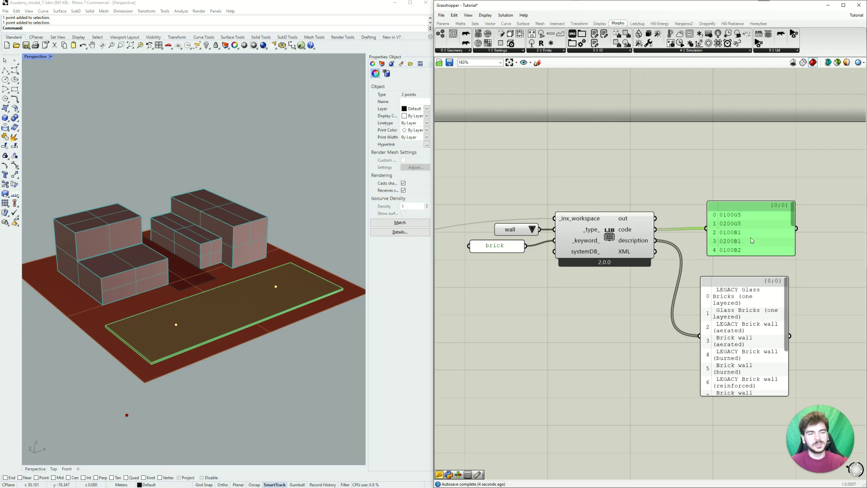
# Move the code panel above the description panel and lengthen it to compare the codes with the descriptions
pyautogui.moveTo(735, 211); pyautogui.dragTo(741, 162)
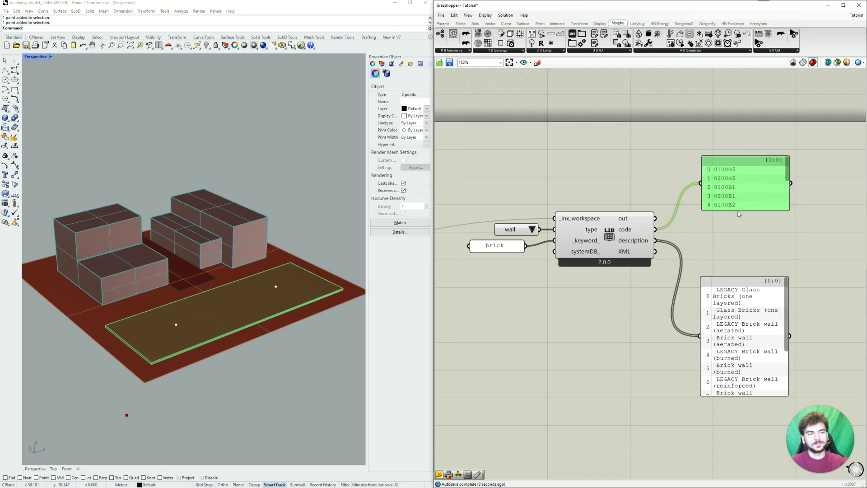
pyautogui.moveTo(739, 211); pyautogui.dragTo(741, 264)
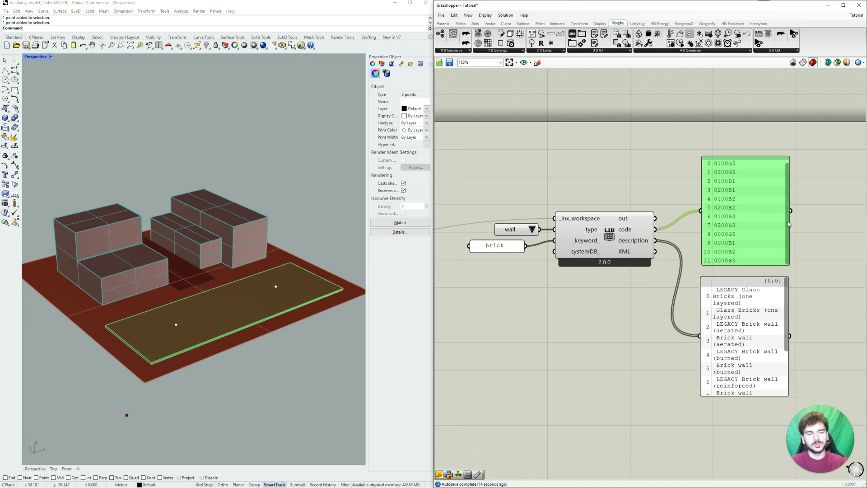
pyautogui.moveTo(791, 249); pyautogui.dragTo(485, 273, button='right')
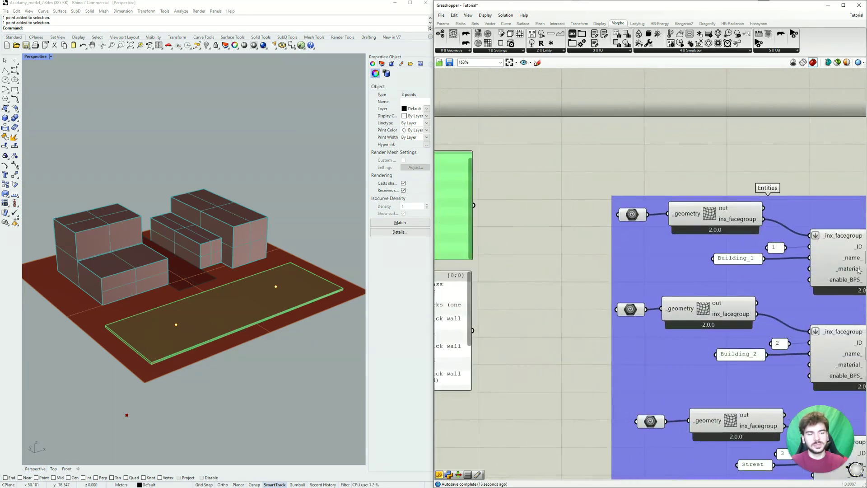
pyautogui.moveTo(565, 264); pyautogui.dragTo(809, 286, button='right')
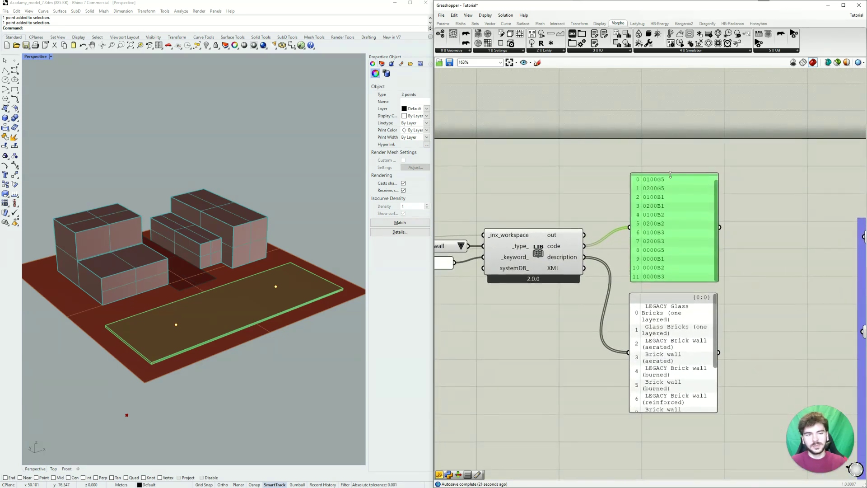
pyautogui.moveTo(671, 174); pyautogui.dragTo(671, 179)
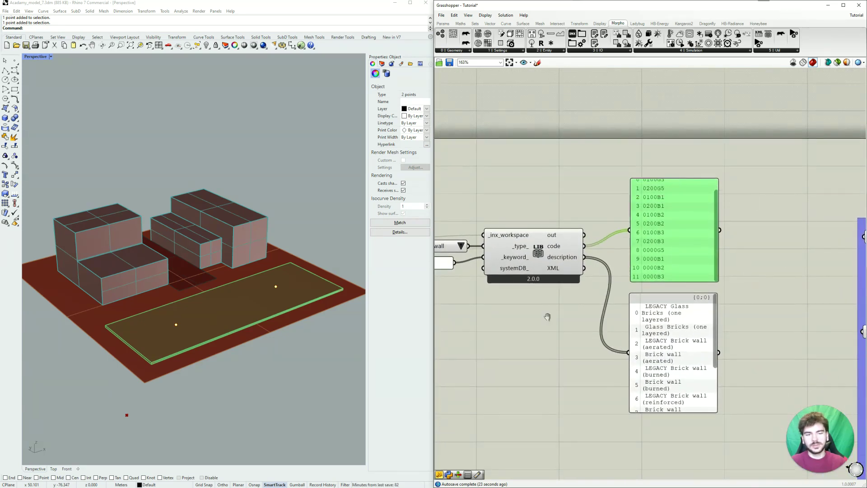
pyautogui.moveTo(547, 316); pyautogui.dragTo(582, 310, button='right')
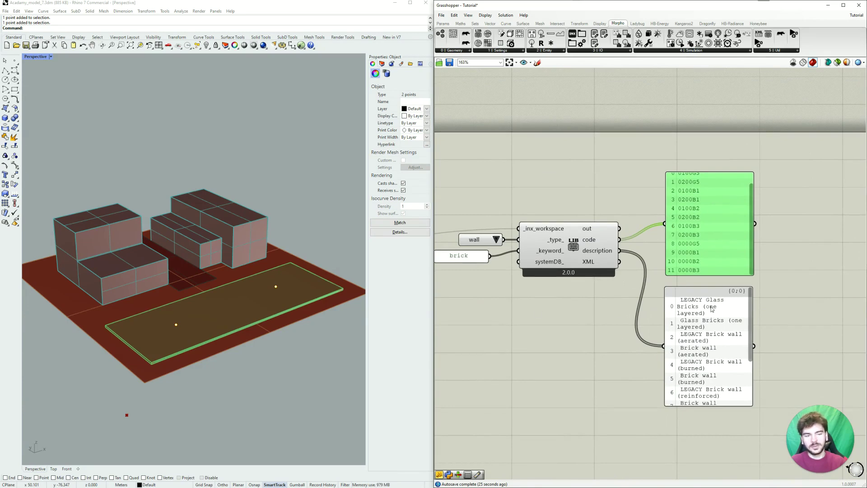
pyautogui.moveTo(800, 289); pyautogui.dragTo(732, 339, button='right')
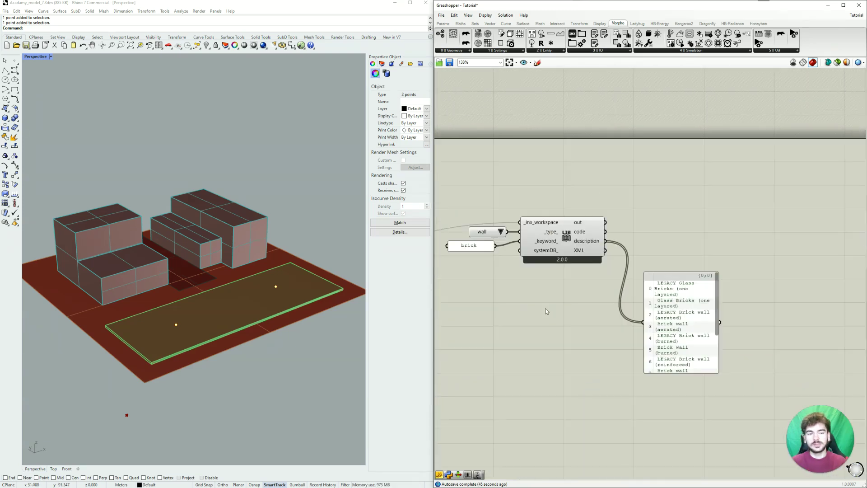
# Add a List Item component beside the library component and feed the code output into its list input, aligning the wire
pyautogui.doubleClick(677, 217)
pyautogui.write('list')
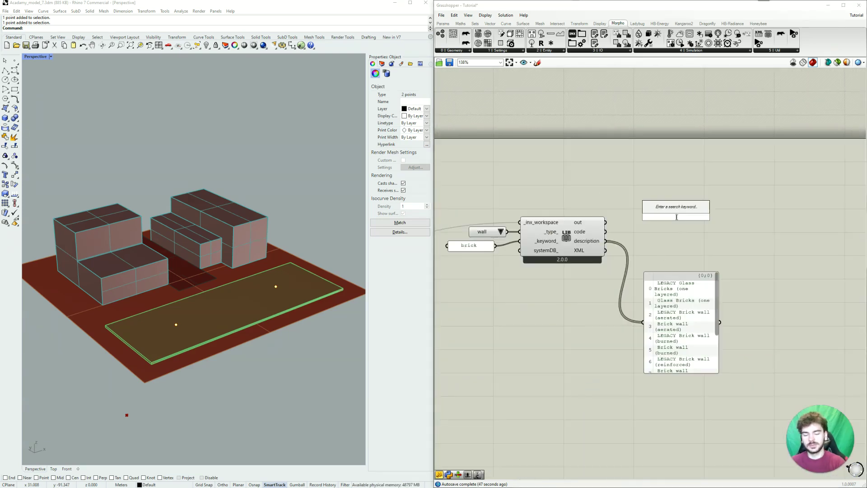
pyautogui.write(' item')
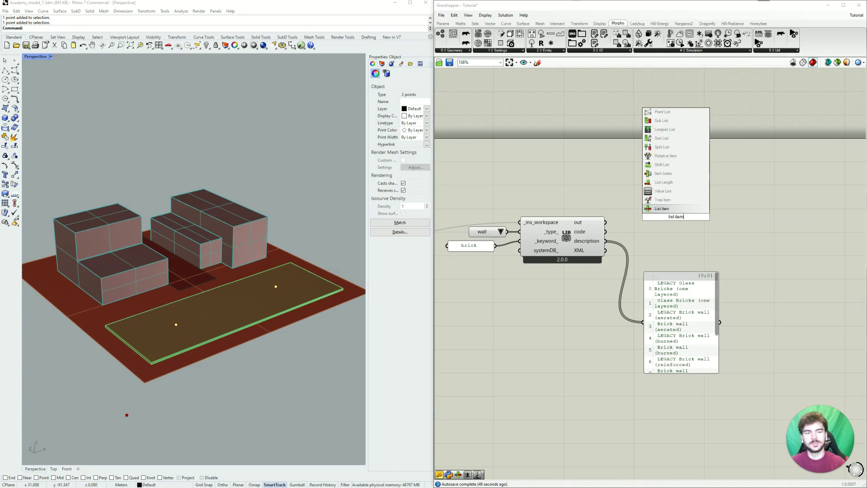
pyautogui.click(672, 210)
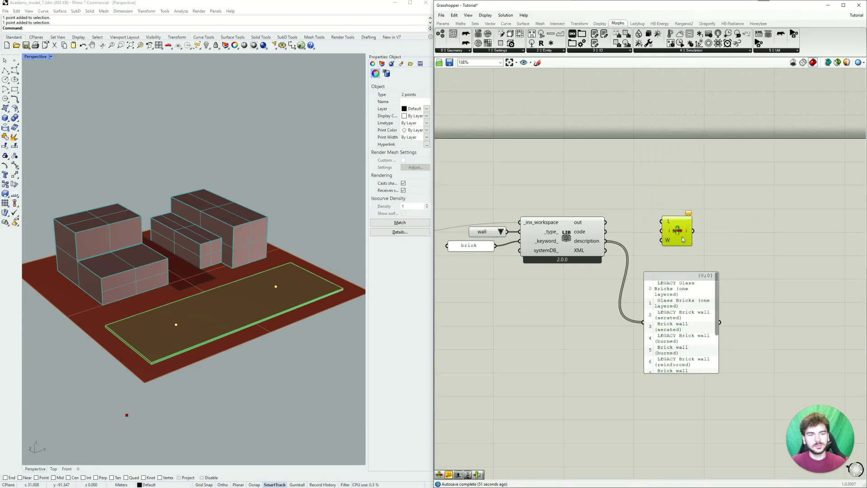
pyautogui.moveTo(678, 219); pyautogui.dragTo(690, 237)
pyautogui.click(639, 229)
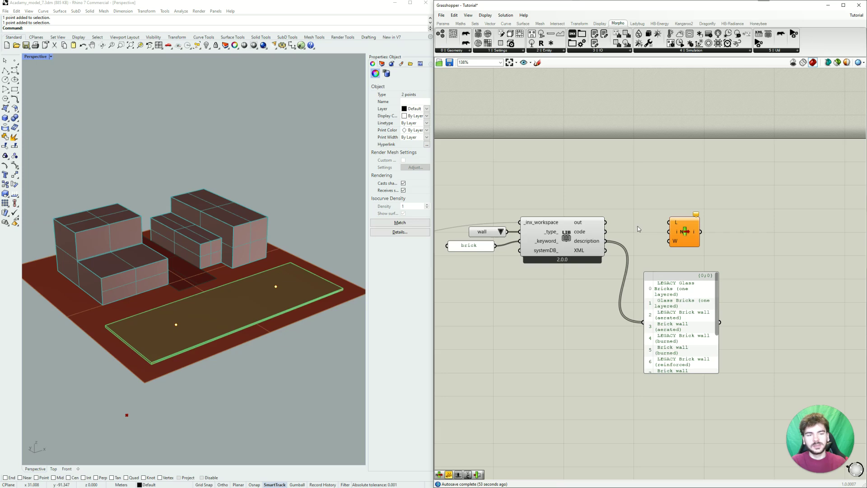
pyautogui.moveTo(606, 231); pyautogui.dragTo(669, 222)
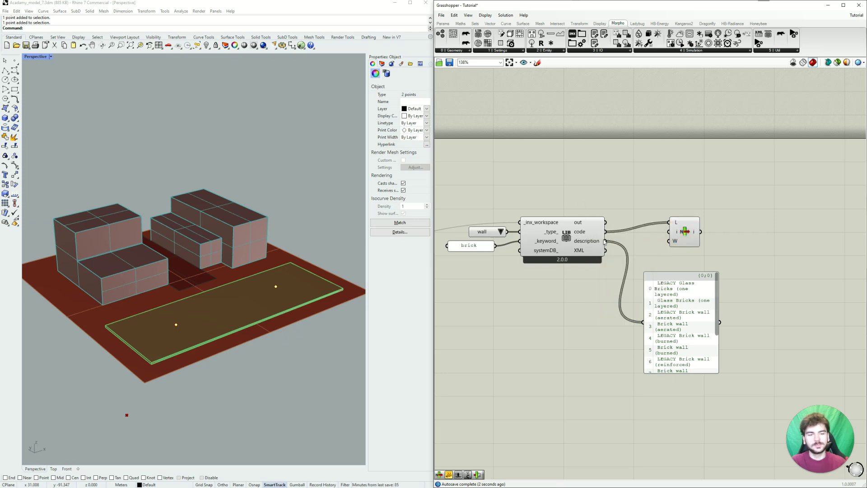
pyautogui.moveTo(686, 231); pyautogui.dragTo(686, 240)
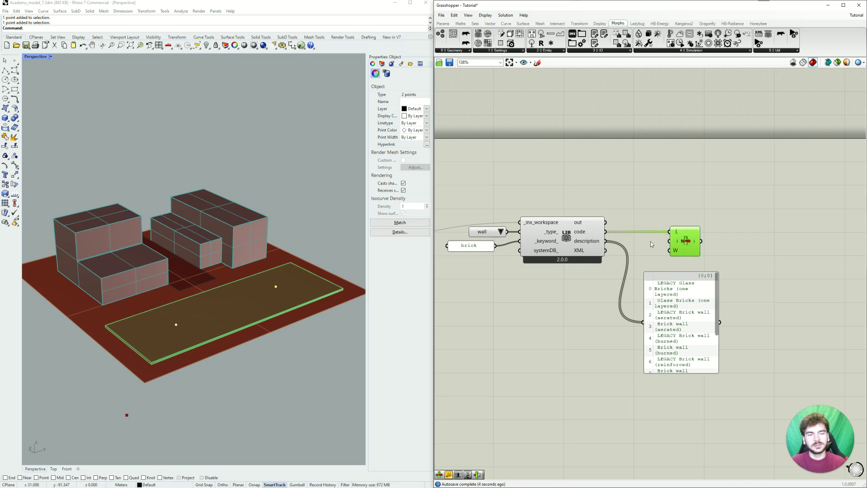
# Add a small panel containing 3 and connect it to the List Item component's index input
pyautogui.doubleClick(651, 242)
pyautogui.write('"')
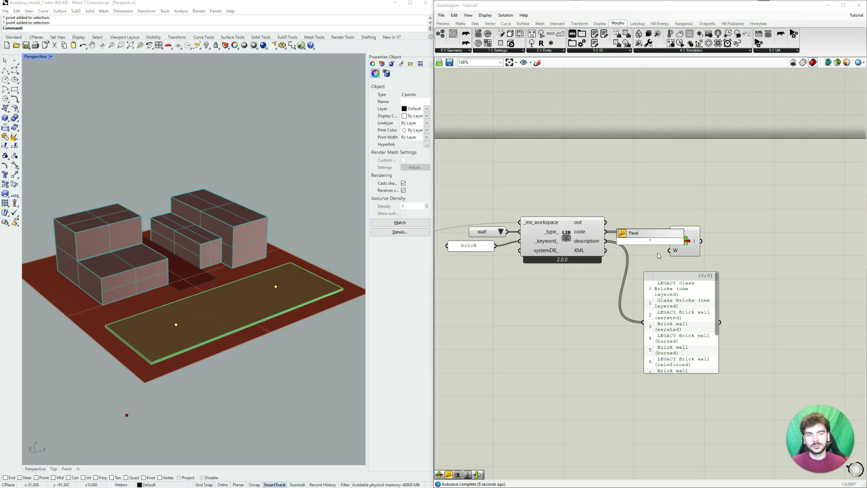
pyautogui.press('Return')
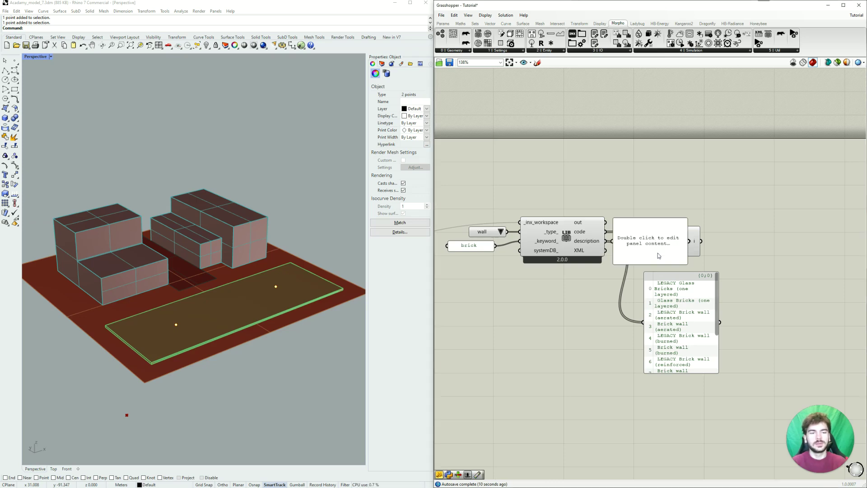
pyautogui.moveTo(650, 253); pyautogui.dragTo(664, 191)
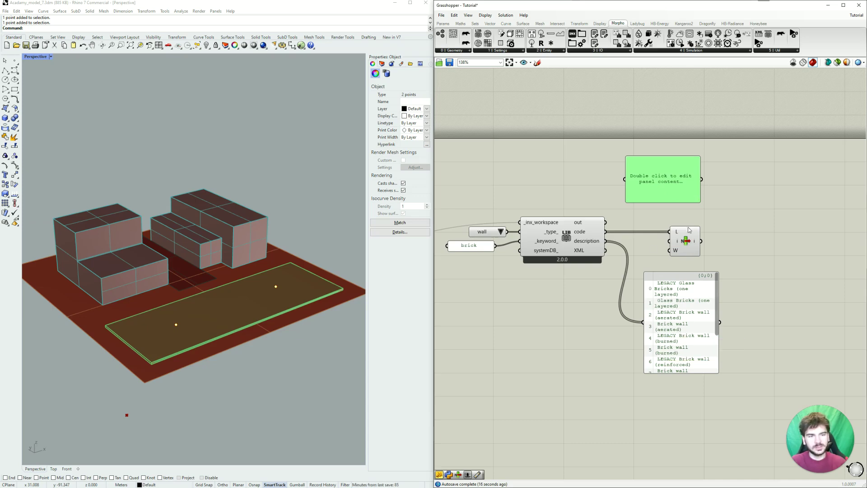
pyautogui.doubleClick(671, 176)
pyautogui.write('3')
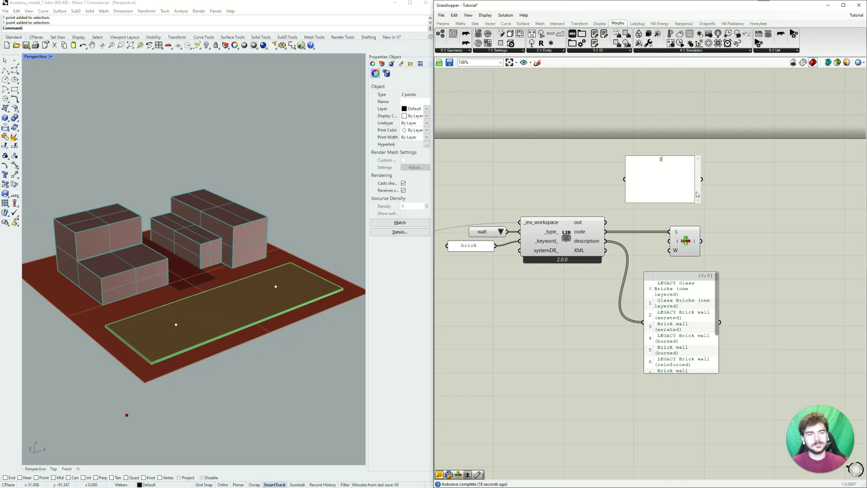
pyautogui.click(716, 192)
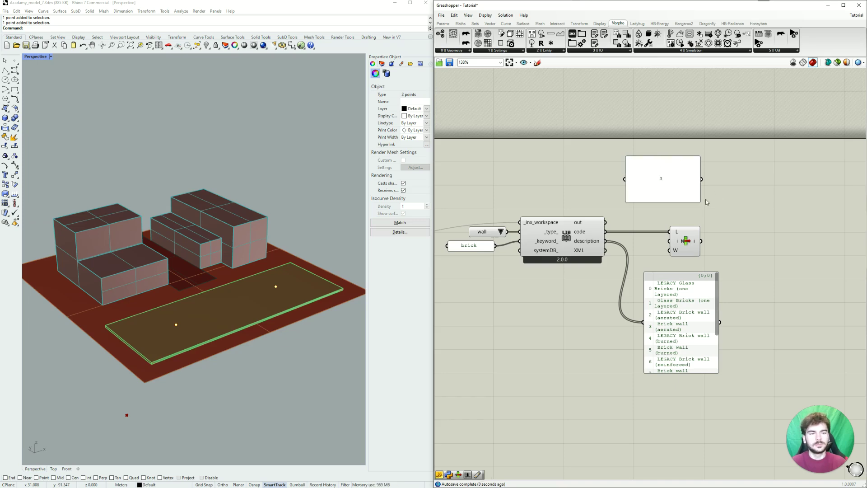
pyautogui.click(702, 201)
pyautogui.moveTo(701, 202); pyautogui.dragTo(670, 241)
# Add a panel on the List Item component's output to check the selected material code
pyautogui.doubleClick(732, 245)
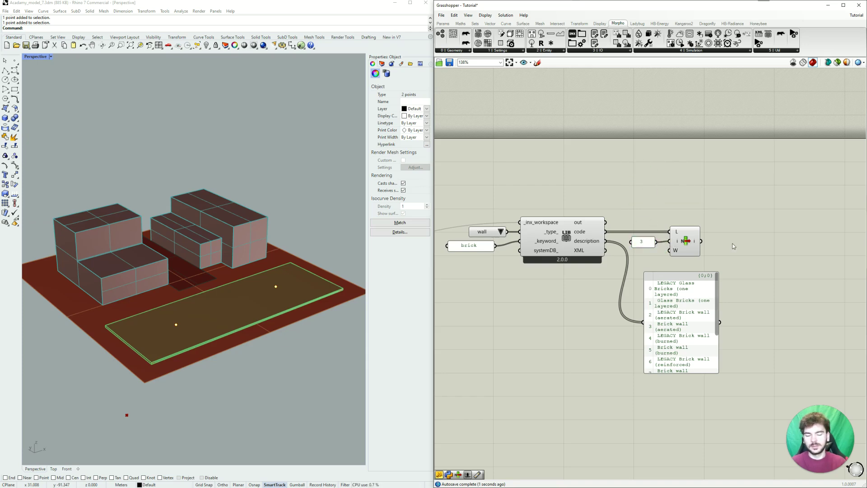
pyautogui.moveTo(734, 246); pyautogui.dragTo(776, 239)
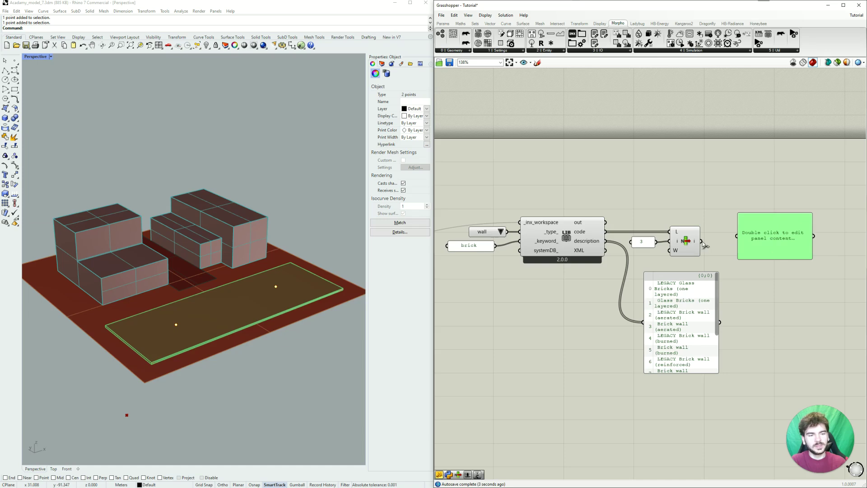
pyautogui.moveTo(702, 241); pyautogui.dragTo(768, 253)
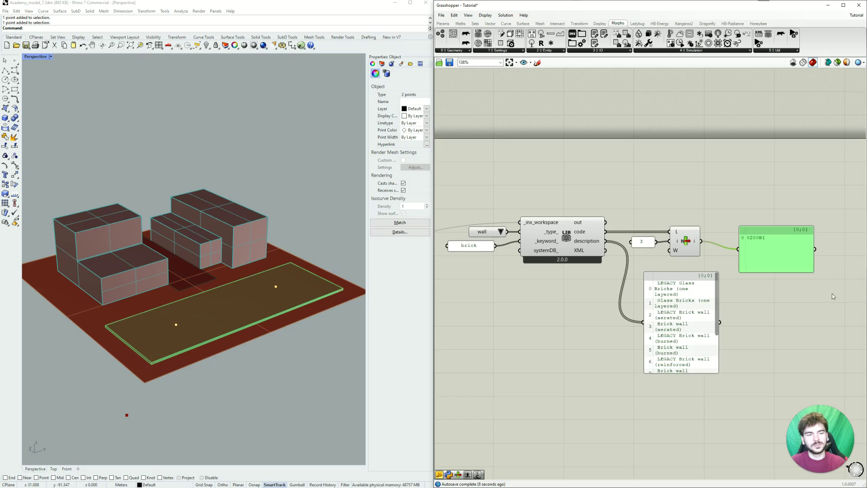
pyautogui.moveTo(833, 296); pyautogui.dragTo(684, 317, button='right')
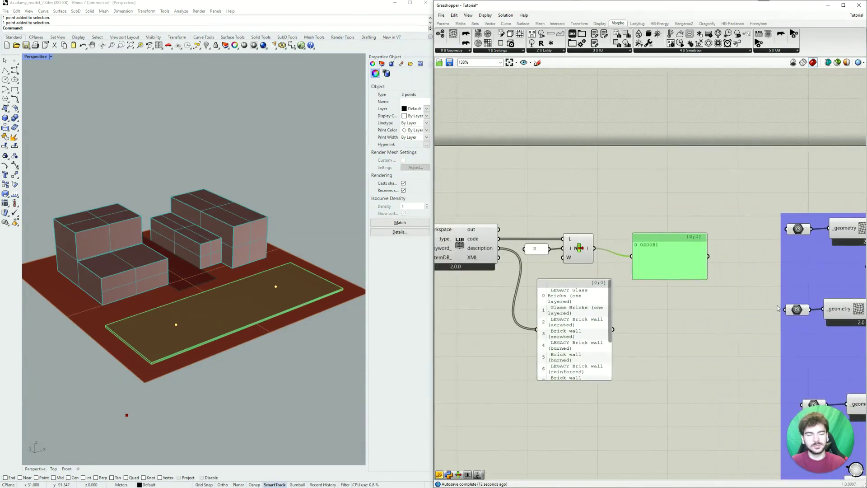
pyautogui.moveTo(659, 253)
pyautogui.mouseDown(button='right')
pyautogui.moveTo(438, 264)
pyautogui.moveTo(645, 248)
pyautogui.mouseUp(button='right')
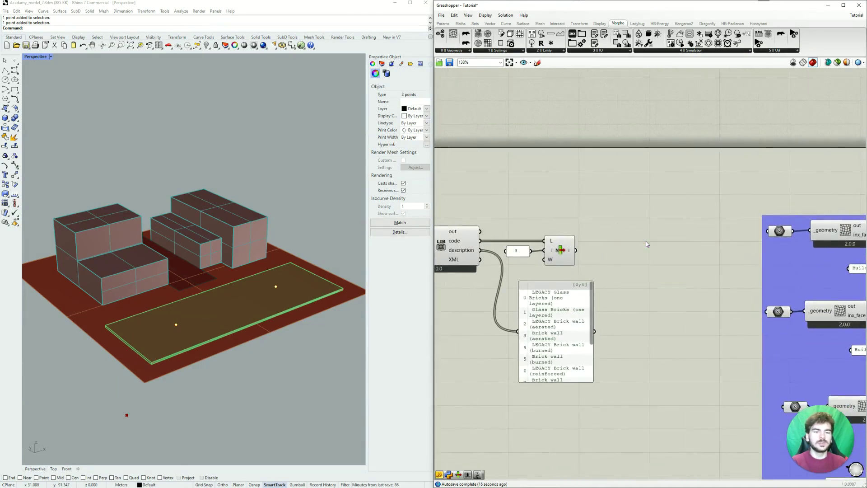
# Examine the material and code inputs of the building, soil and plant components in the Entities group against the List Item output
pyautogui.scroll(-4, 646, 242)
pyautogui.moveTo(657, 281); pyautogui.dragTo(486, 145, button='right')
pyautogui.scroll(1, 650, 251)
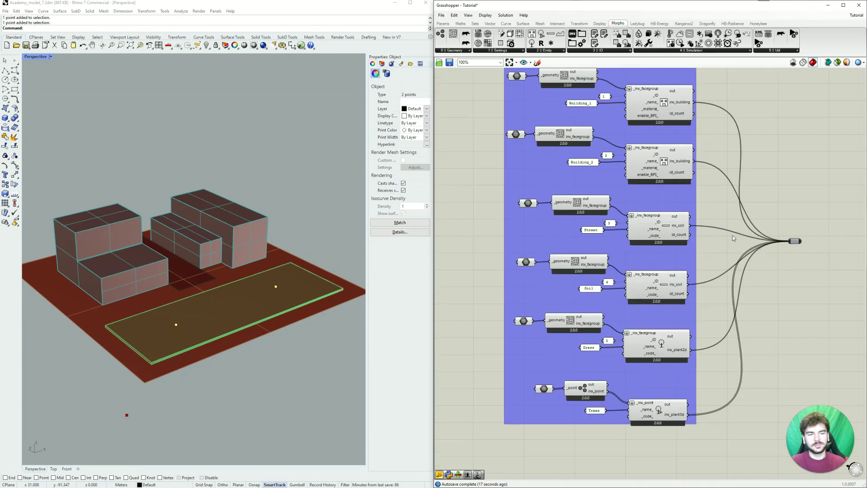
pyautogui.scroll(1, 657, 117)
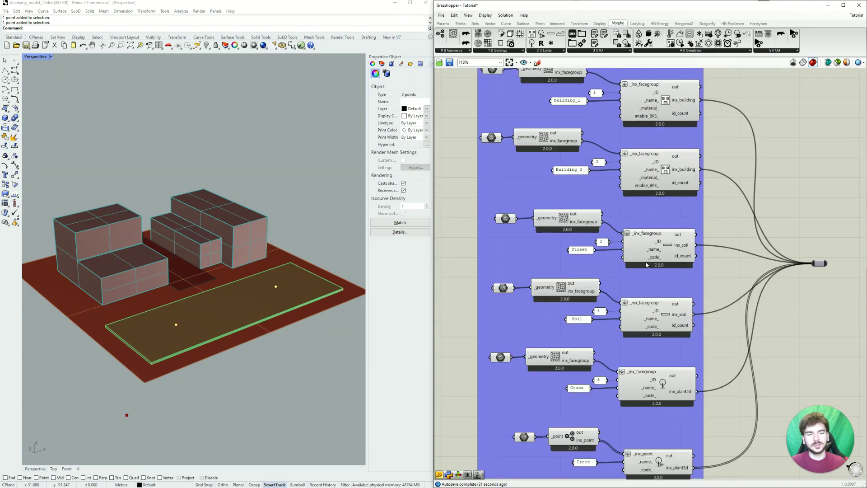
pyautogui.scroll(-1, 688, 267)
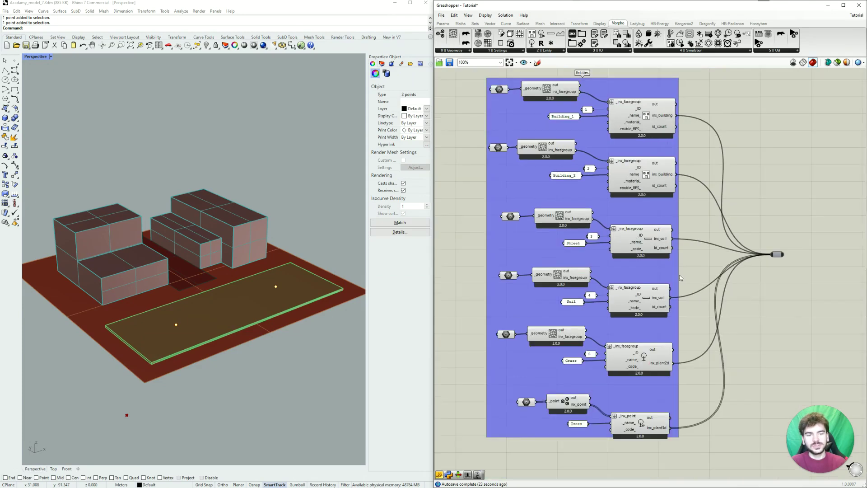
pyautogui.moveTo(592, 234); pyautogui.dragTo(714, 239, button='right')
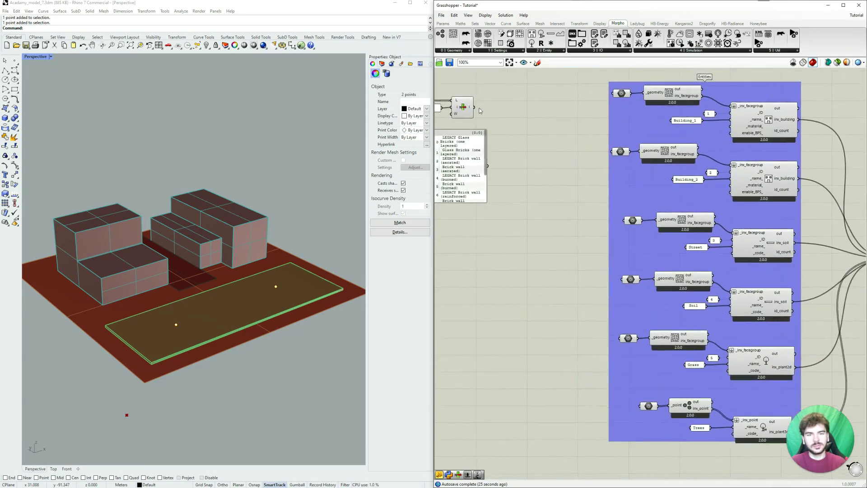
pyautogui.moveTo(475, 108); pyautogui.dragTo(495, 113)
pyautogui.moveTo(544, 178); pyautogui.dragTo(710, 296, button='right')
pyautogui.moveTo(666, 331); pyautogui.dragTo(473, 201)
pyautogui.moveTo(561, 243); pyautogui.dragTo(552, 243)
pyautogui.click(657, 248)
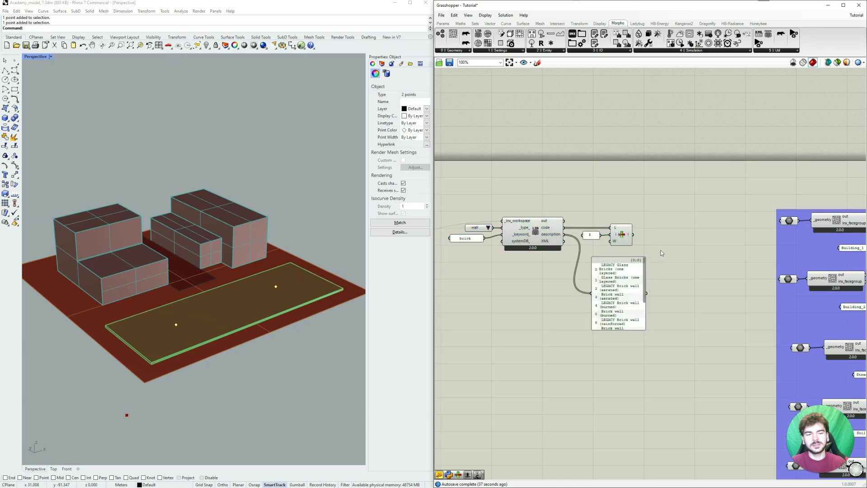
pyautogui.scroll(1, 683, 264)
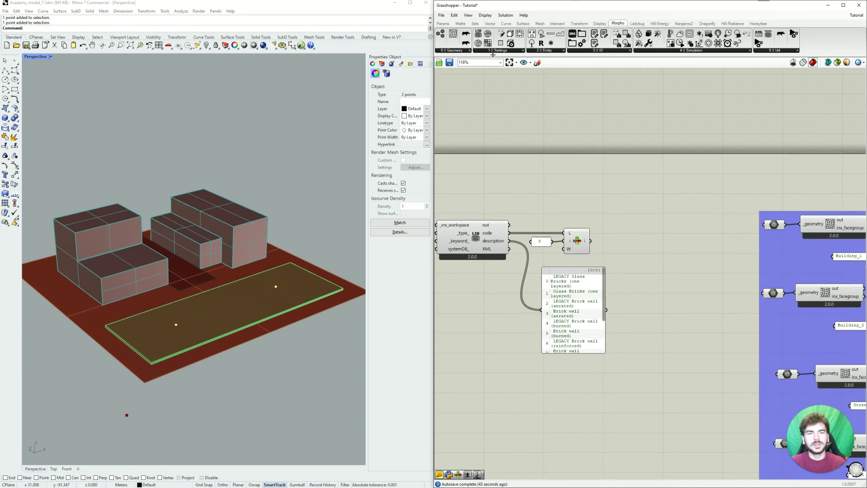
# Add a Morpho Building Material component on the canvas between the List Item component and the Entities group
pyautogui.click(513, 51)
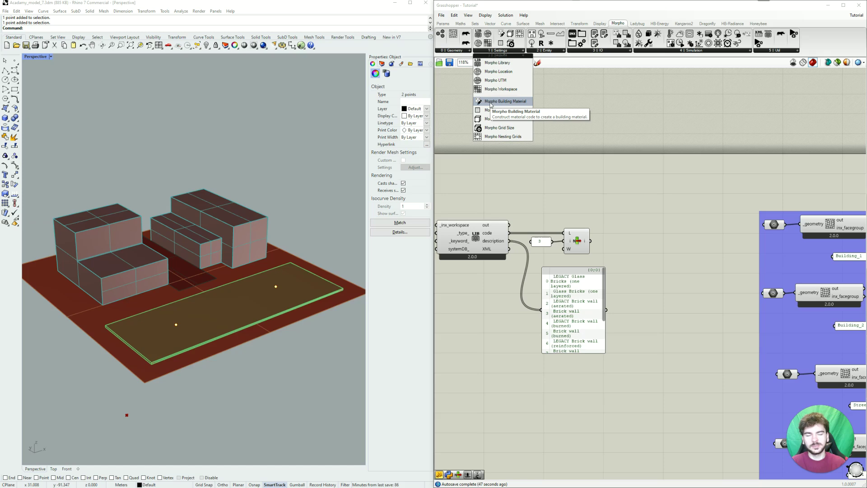
pyautogui.moveTo(491, 105); pyautogui.dragTo(675, 241)
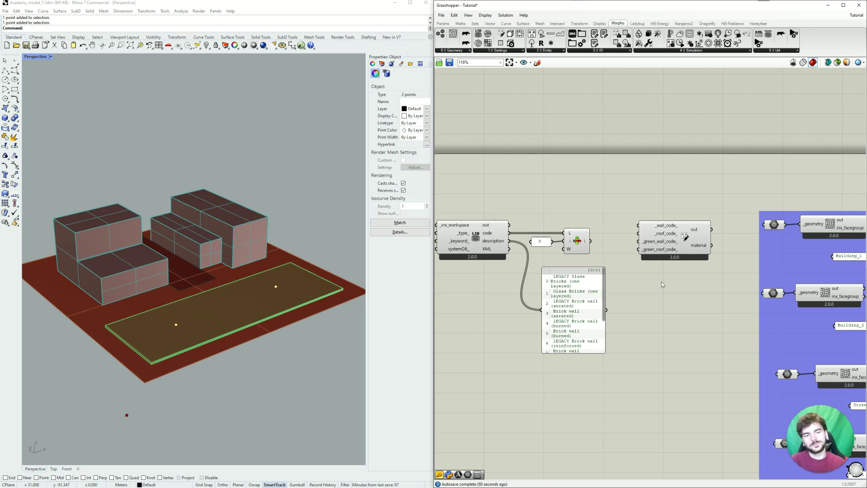
pyautogui.moveTo(664, 248); pyautogui.dragTo(683, 248)
pyautogui.scroll(2, 652, 297)
pyautogui.click(652, 297)
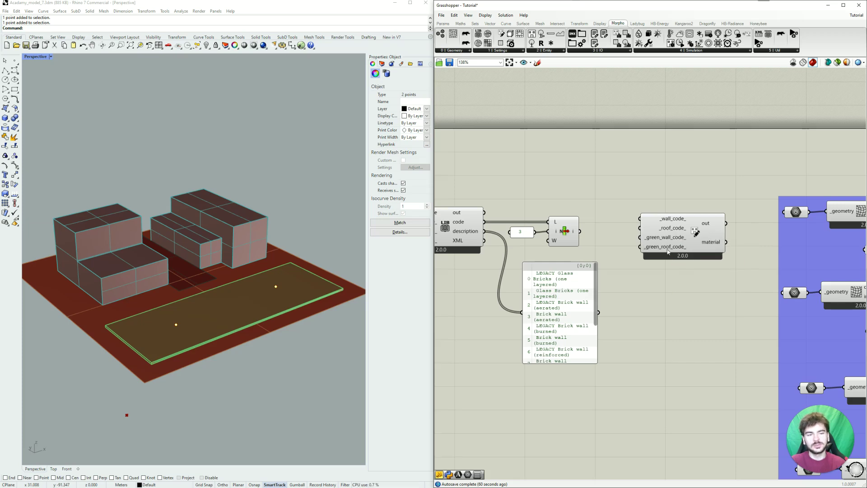
# Connect the List Item output to the _wall_code_ input of the Building Material component
pyautogui.moveTo(594, 258); pyautogui.dragTo(633, 263, button='right')
pyautogui.moveTo(499, 287); pyautogui.dragTo(461, 280, button='right')
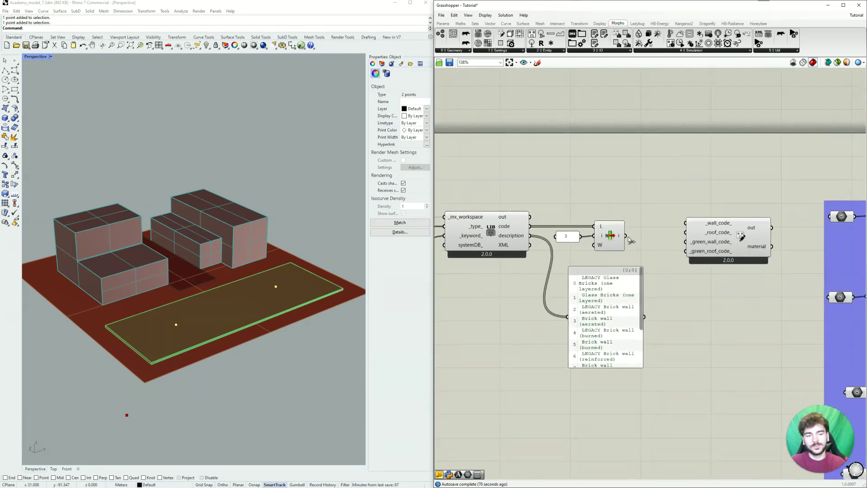
pyautogui.moveTo(628, 239); pyautogui.dragTo(683, 227)
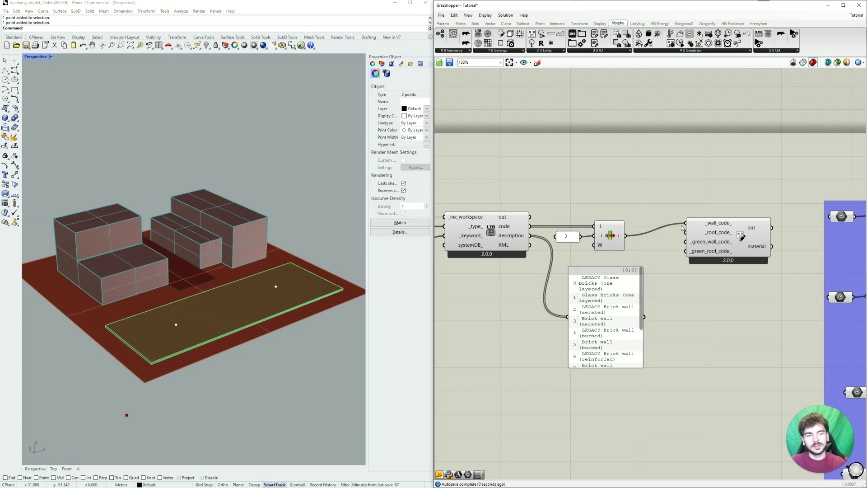
# Duplicate the brick library setup with its inputs, List Item and description panel, and place the copy directly below the original
pyautogui.scroll(-2, 678, 355)
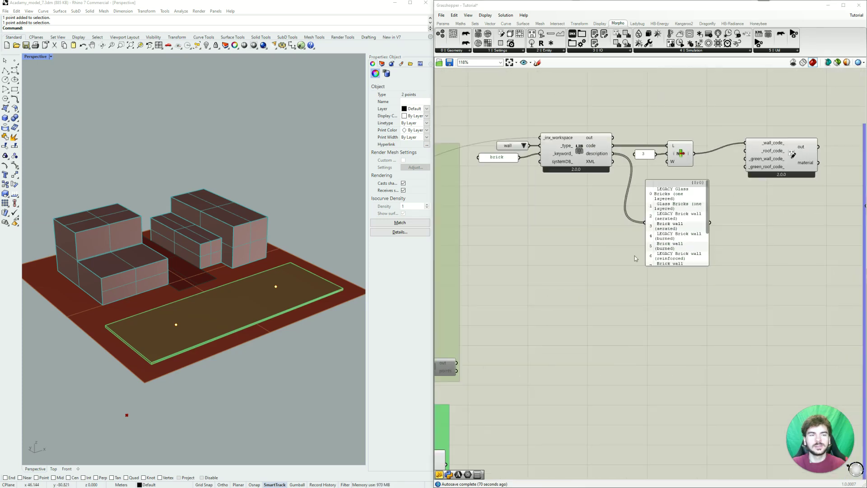
pyautogui.moveTo(713, 293); pyautogui.dragTo(486, 132)
pyautogui.hotkey('ctrl', 'c')
pyautogui.hotkey('ctrl', 'v')
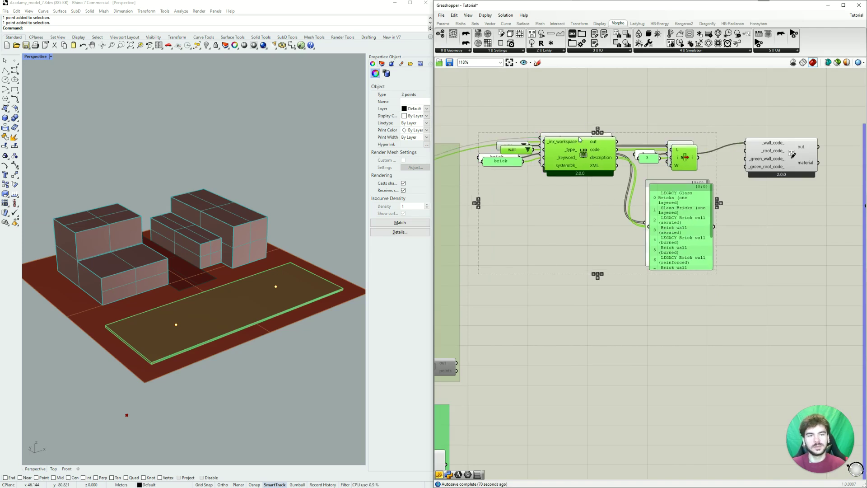
pyautogui.moveTo(578, 137); pyautogui.dragTo(582, 292)
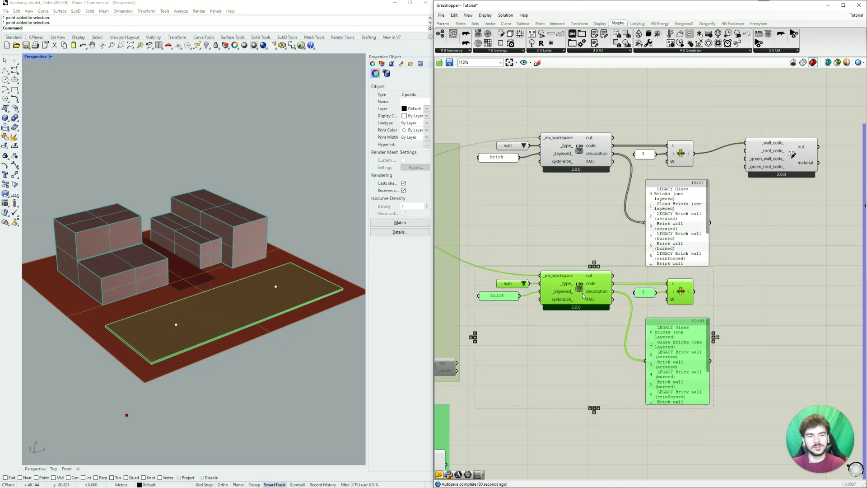
pyautogui.click(774, 292)
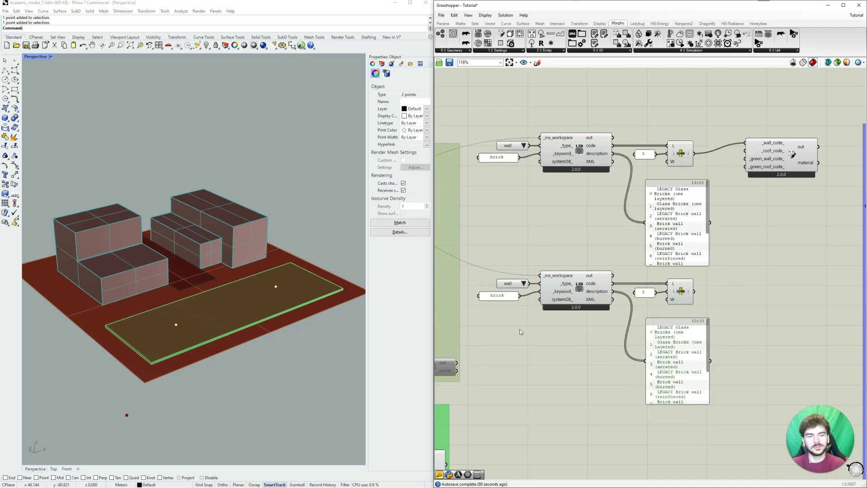
# Keep the copied library's type as wall and set its keyword panel to roof
pyautogui.click(523, 284)
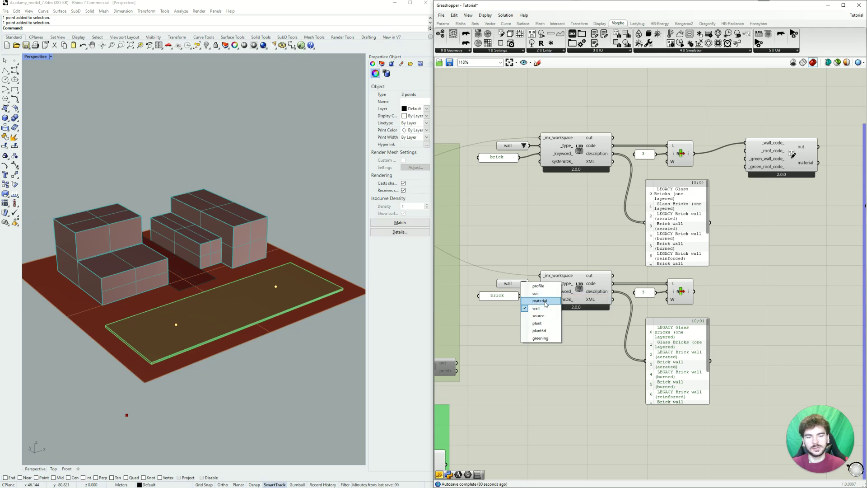
pyautogui.click(503, 315)
pyautogui.doubleClick(508, 299)
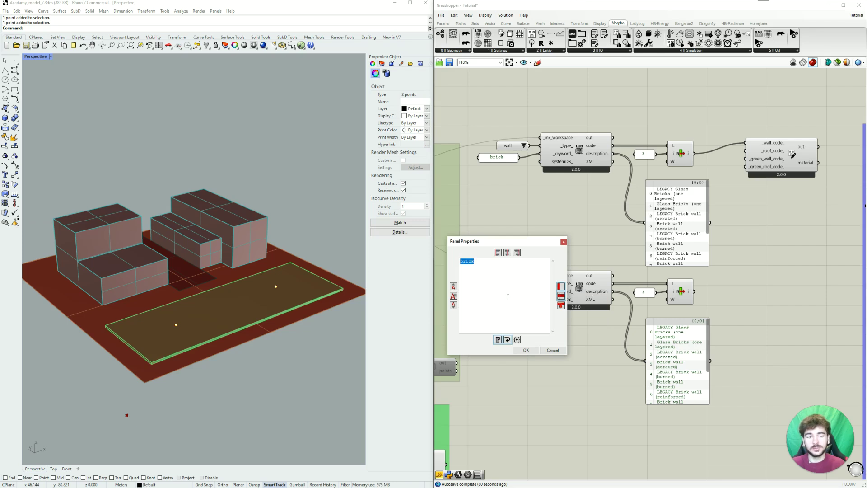
pyautogui.write('roof')
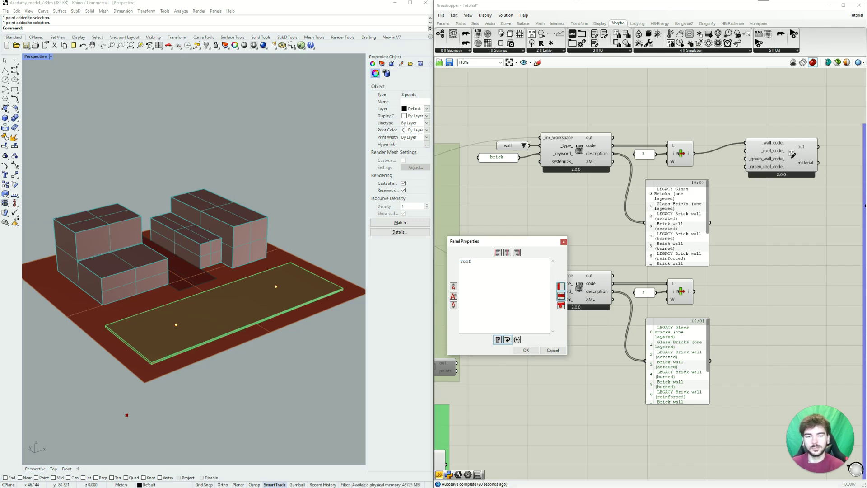
pyautogui.click(530, 348)
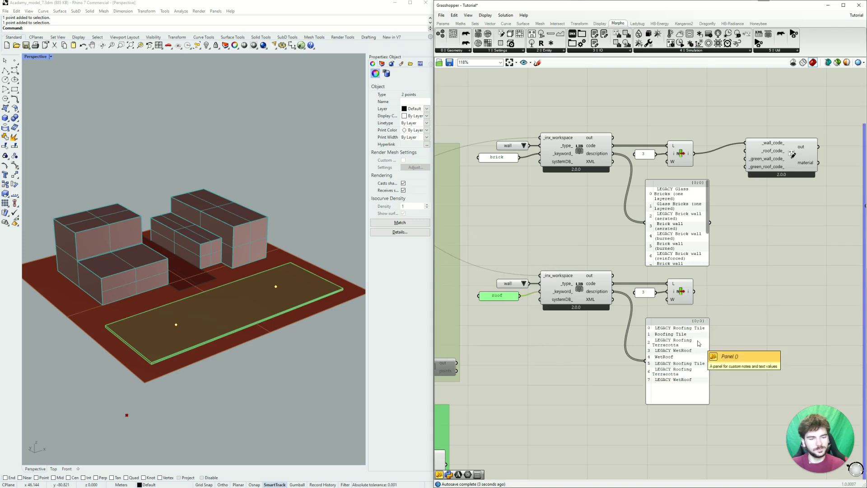
# Set the roof List Item's index to 1 and connect its output to the Building Material's _roof_code_ input
pyautogui.doubleClick(643, 292)
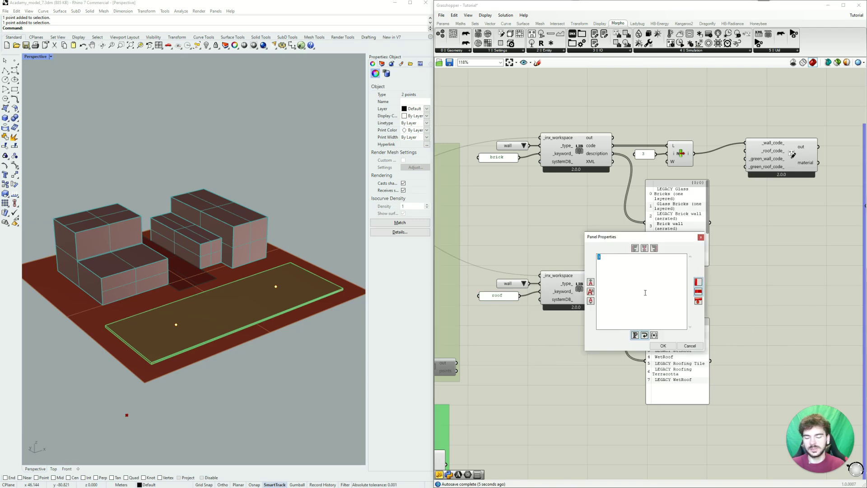
pyautogui.click(663, 346)
pyautogui.moveTo(708, 298); pyautogui.dragTo(643, 312, button='right')
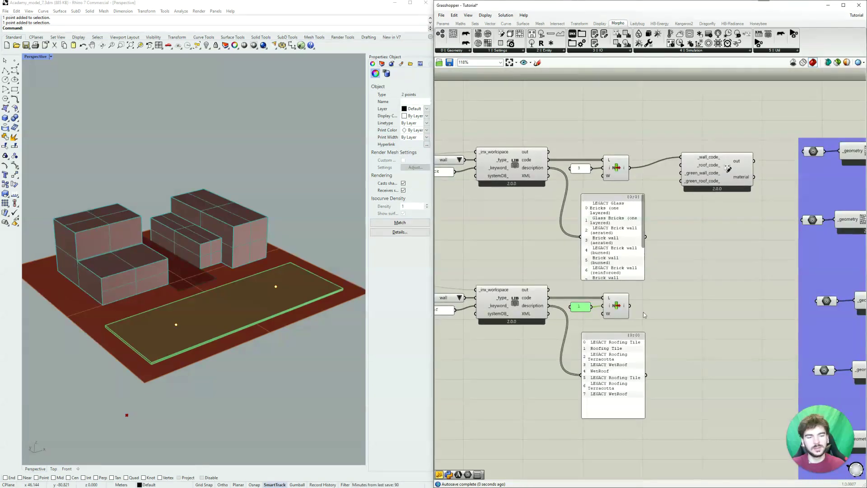
pyautogui.moveTo(630, 306); pyautogui.dragTo(730, 205)
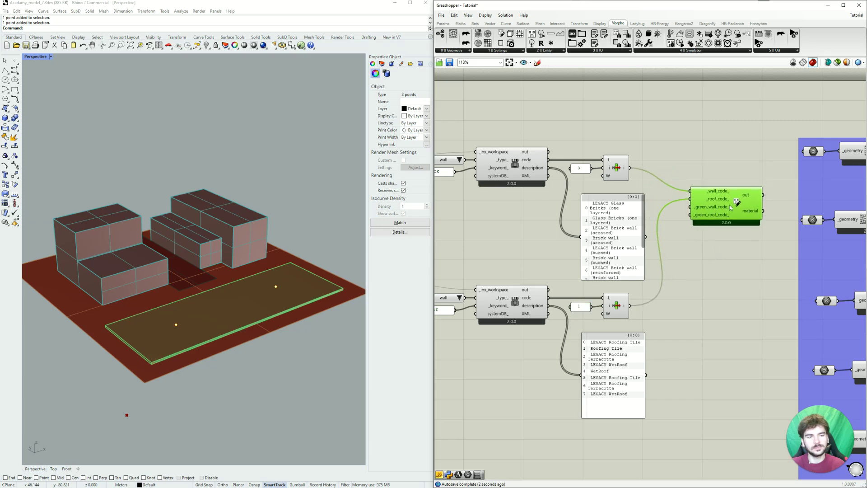
pyautogui.click(722, 267)
# Move the Building Material component slightly higher beside the wall and roof library setups
pyautogui.moveTo(704, 334); pyautogui.dragTo(767, 294, button='right')
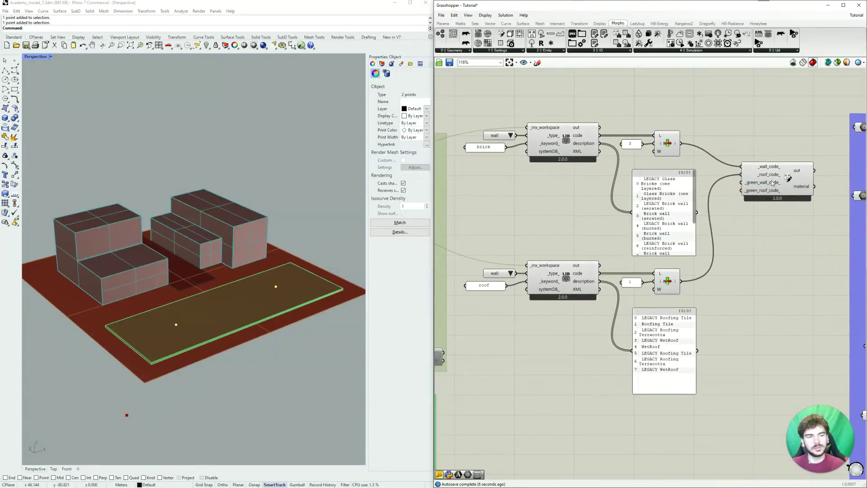
pyautogui.moveTo(773, 183); pyautogui.dragTo(776, 172)
pyautogui.click(770, 224)
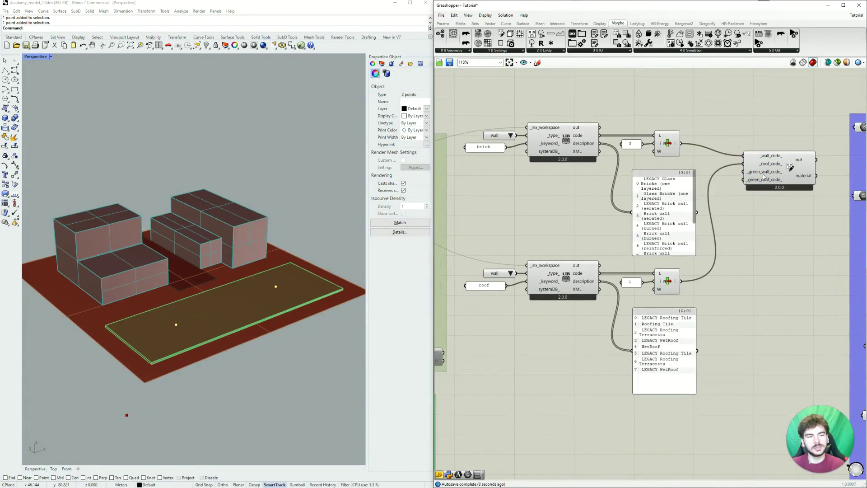
pyautogui.moveTo(767, 173)
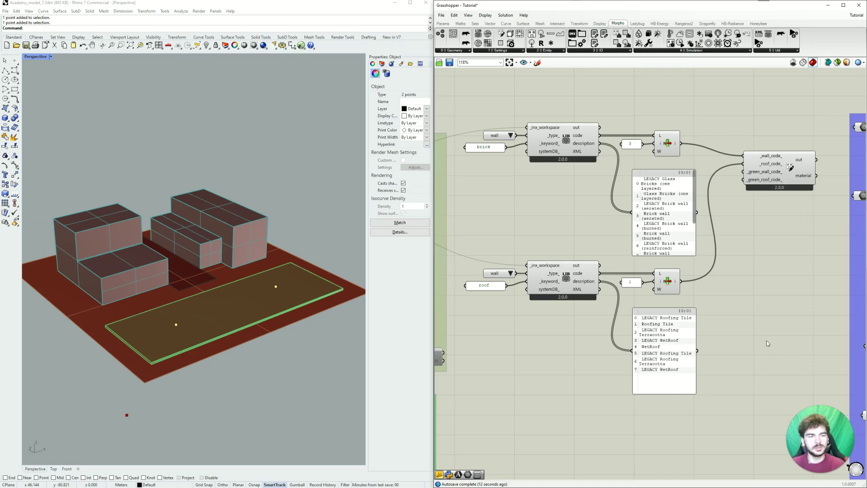
# Duplicate the roof library setup with its inputs, List Item and description panel, and place the copy below it
pyautogui.moveTo(740, 327); pyautogui.dragTo(749, 282, button='right')
pyautogui.moveTo(717, 375); pyautogui.dragTo(471, 218)
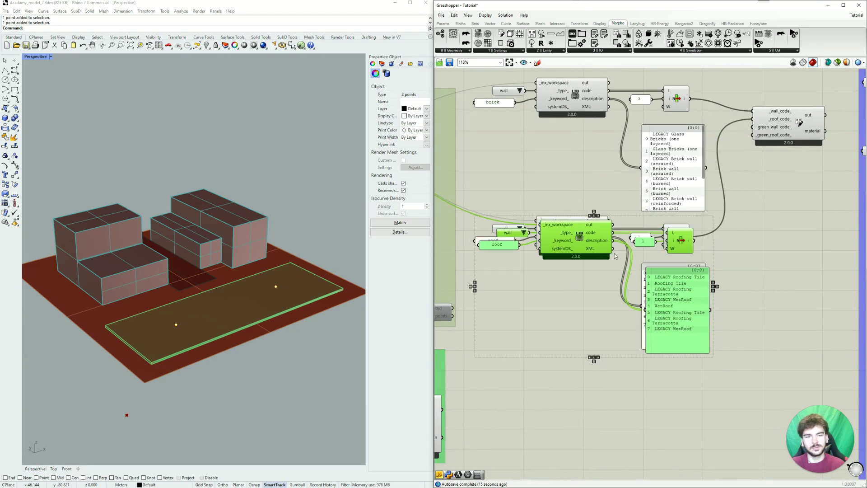
pyautogui.keyDown('alt'); pyautogui.moveTo(580, 238); pyautogui.dragTo(582, 378); pyautogui.keyUp('alt')
pyautogui.click(780, 296)
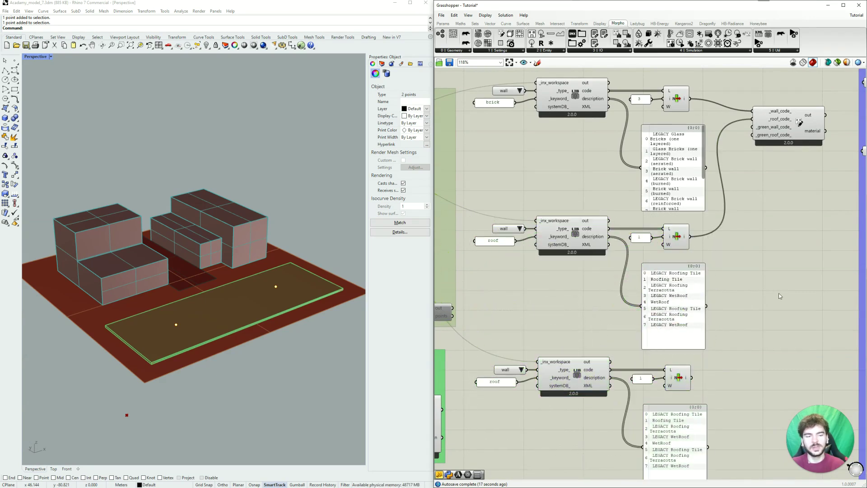
pyautogui.doubleClick(741, 257)
pyautogui.write('"')
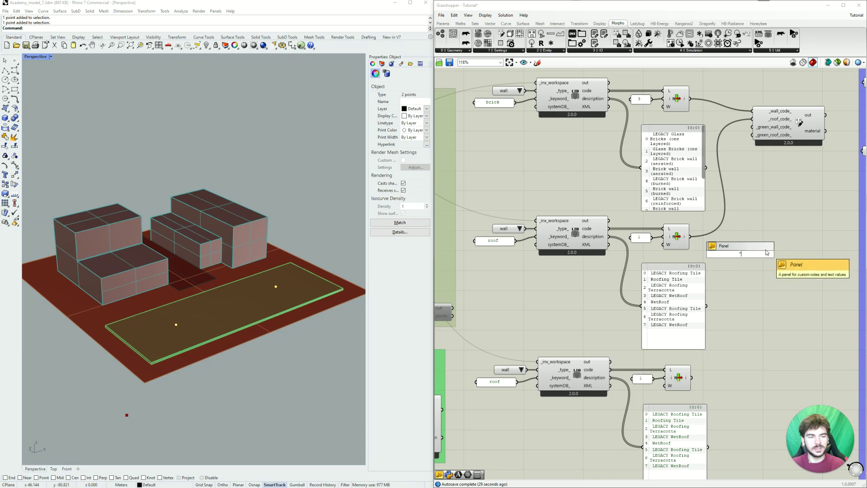
pyautogui.click(744, 288)
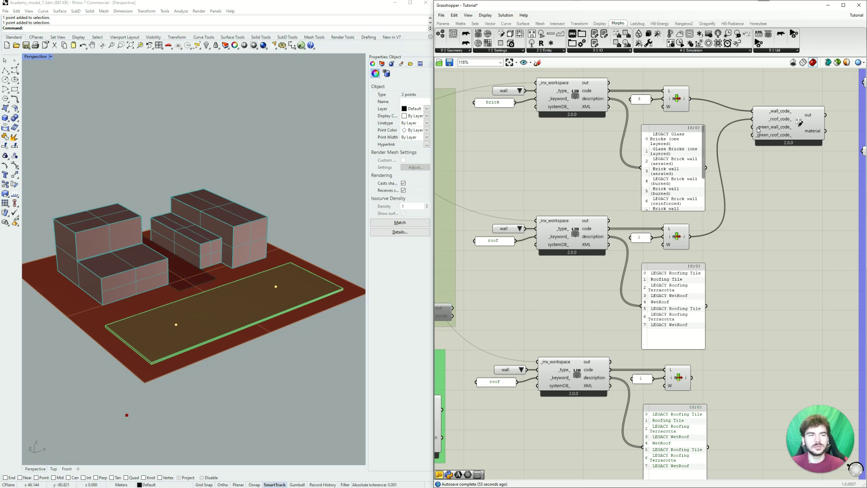
# Set the third library's type to greening and clear the text of its keyword panel
pyautogui.moveTo(739, 331); pyautogui.dragTo(731, 231, button='right')
pyautogui.click(515, 275)
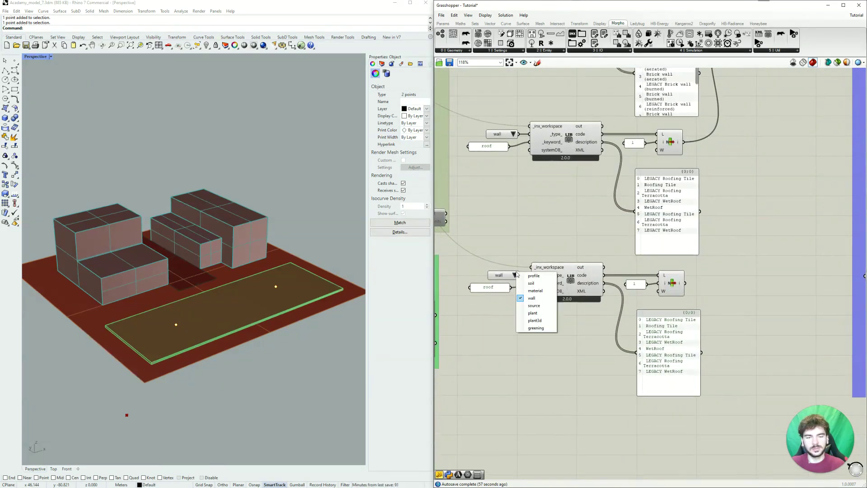
pyautogui.click(536, 328)
pyautogui.doubleClick(491, 288)
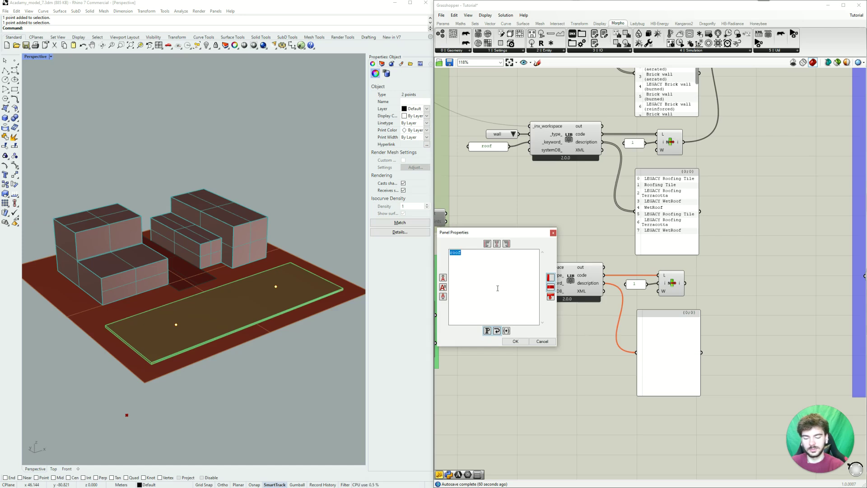
pyautogui.click(498, 288)
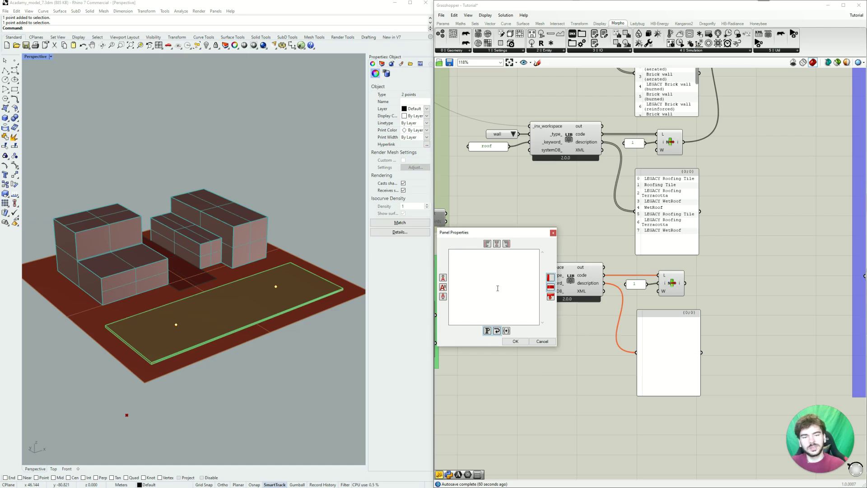
pyautogui.click(514, 342)
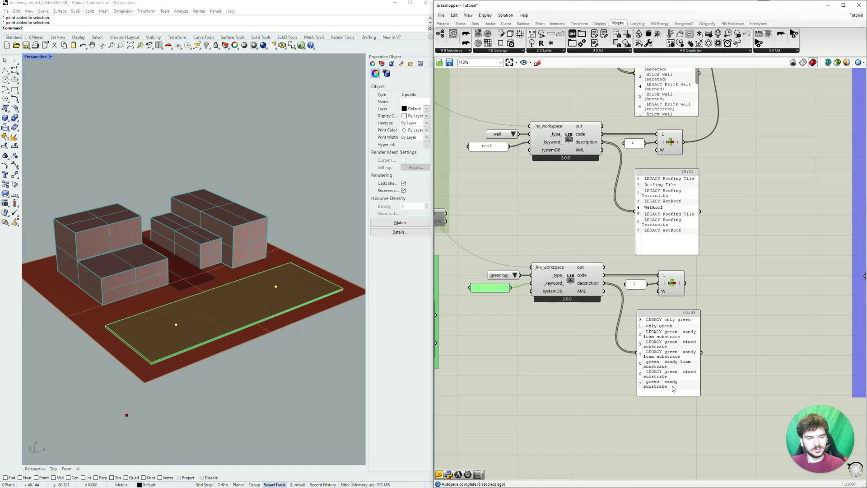
# Set the greening List Item's index to 7 and connect its output to the Building Material's _green_roof_code_ input
pyautogui.doubleClick(634, 283)
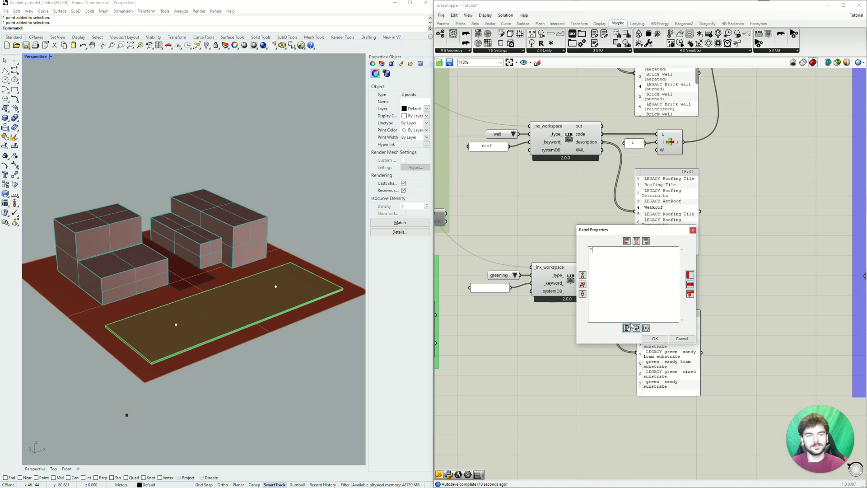
pyautogui.click(656, 339)
pyautogui.moveTo(725, 340); pyautogui.dragTo(674, 414, button='right')
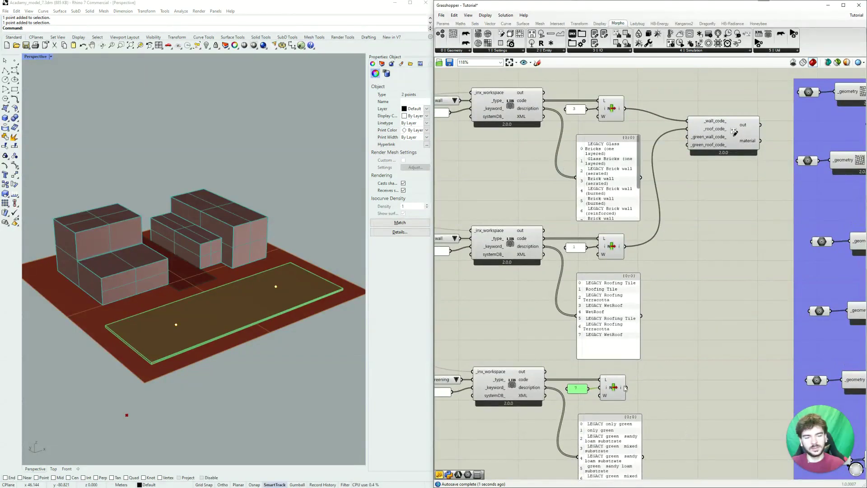
pyautogui.moveTo(625, 387); pyautogui.dragTo(685, 145)
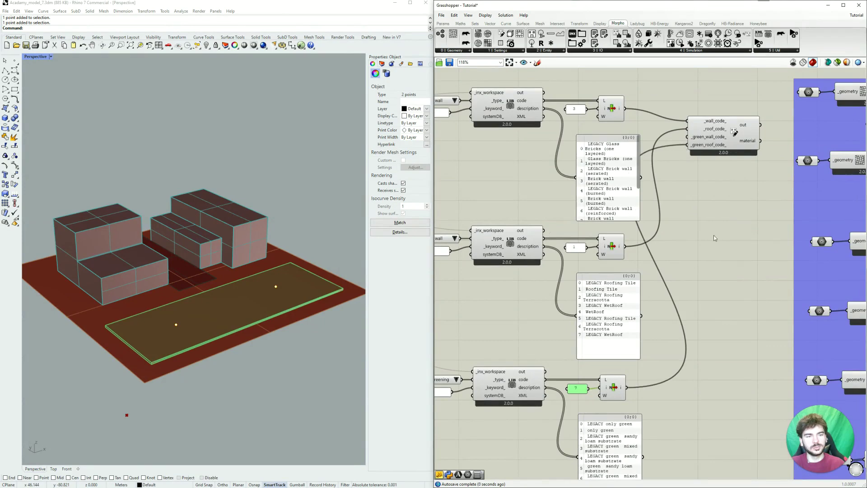
# Connect the Building Material's material output to the _material_ input of the Building_1 component in the Entities group
pyautogui.scroll(-2, 707, 321)
pyautogui.scroll(1, 697, 284)
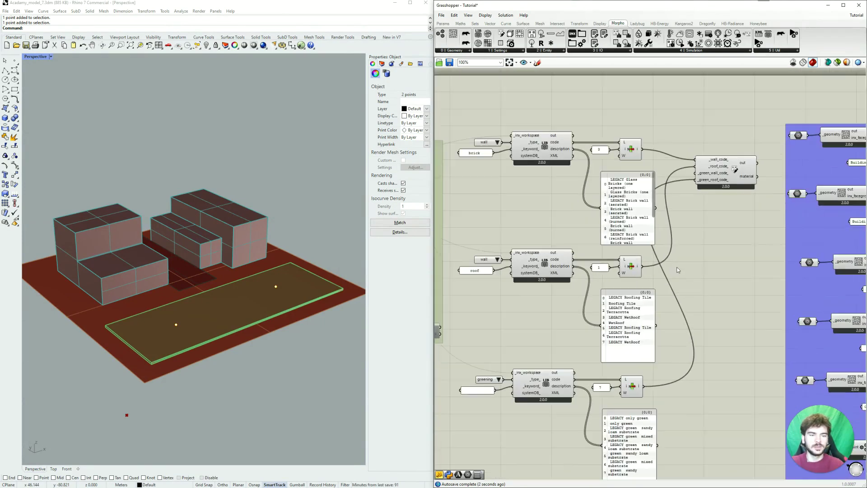
pyautogui.moveTo(697, 280); pyautogui.dragTo(703, 254, button='right')
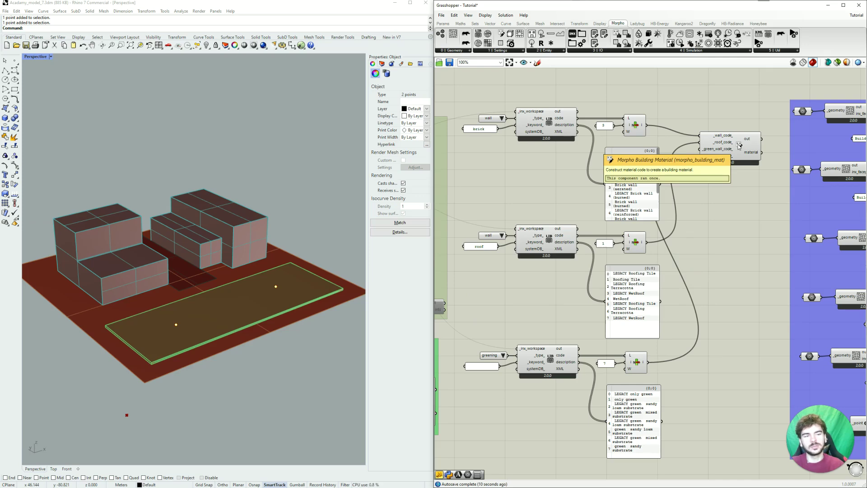
pyautogui.click(740, 146)
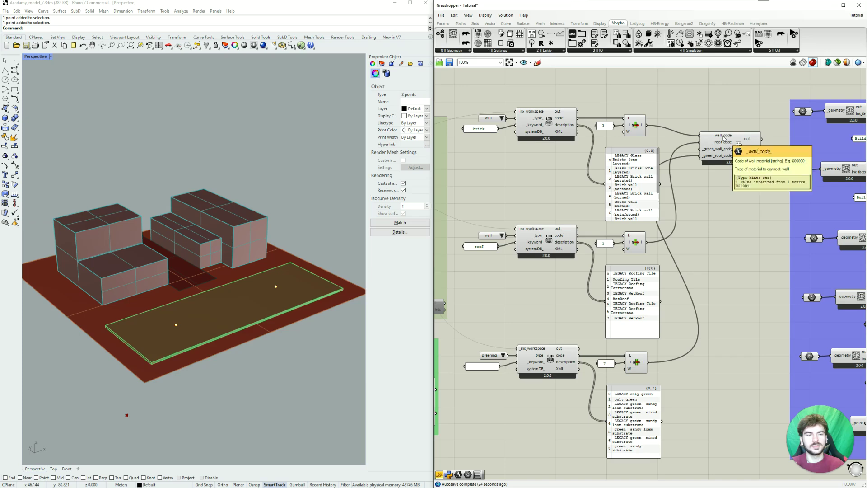
pyautogui.moveTo(738, 210); pyautogui.dragTo(565, 337, button='right')
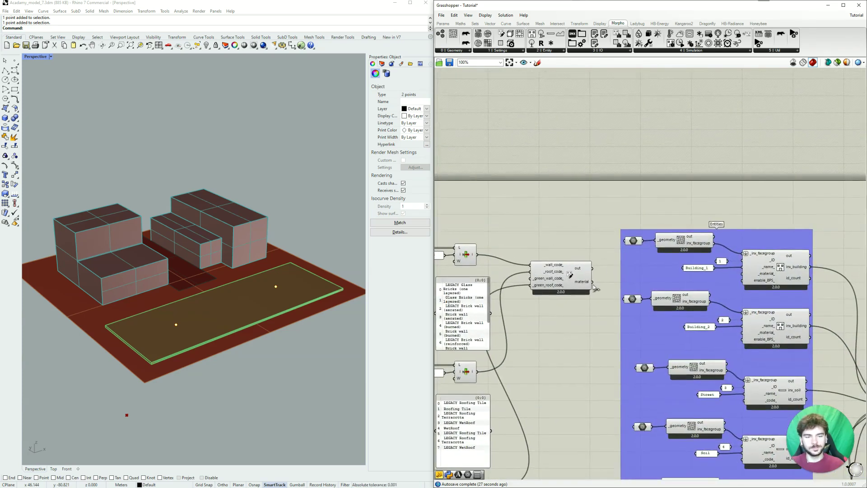
pyautogui.moveTo(592, 282); pyautogui.dragTo(743, 273)
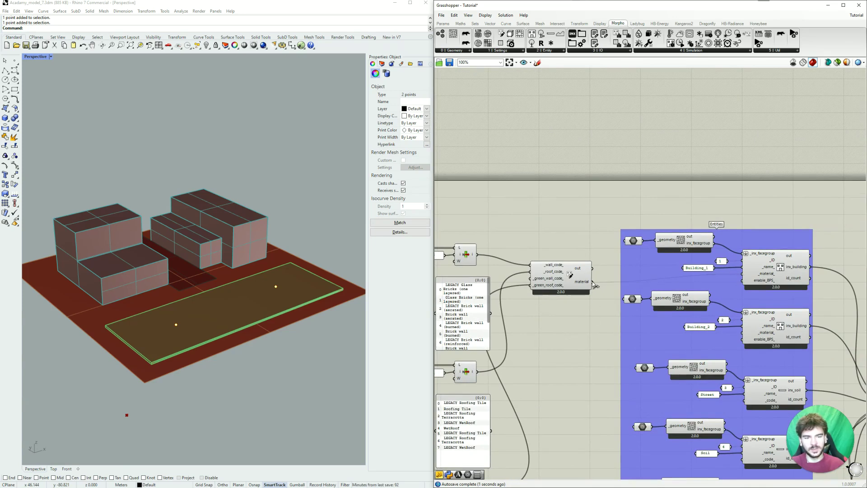
# Connect the Building Material's material output to the _material_ input of the Building_2 component in the Entities group
pyautogui.moveTo(594, 283); pyautogui.dragTo(744, 333)
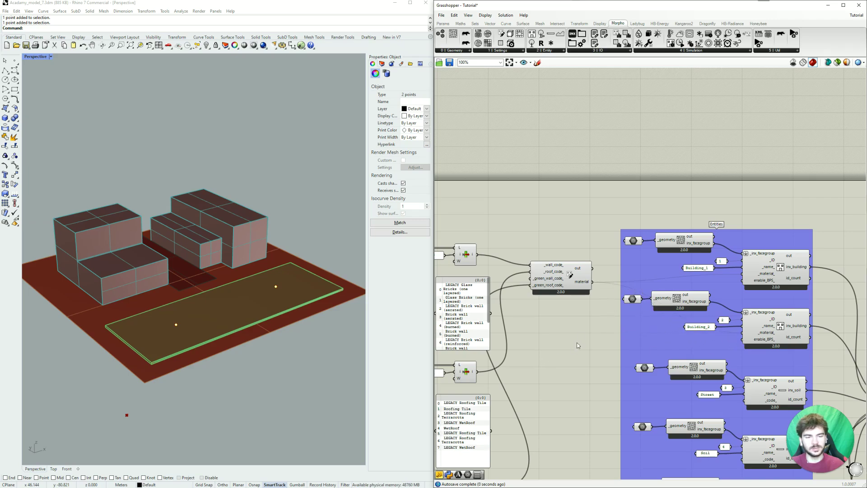
pyautogui.scroll(-1, 577, 342)
pyautogui.scroll(1, 565, 350)
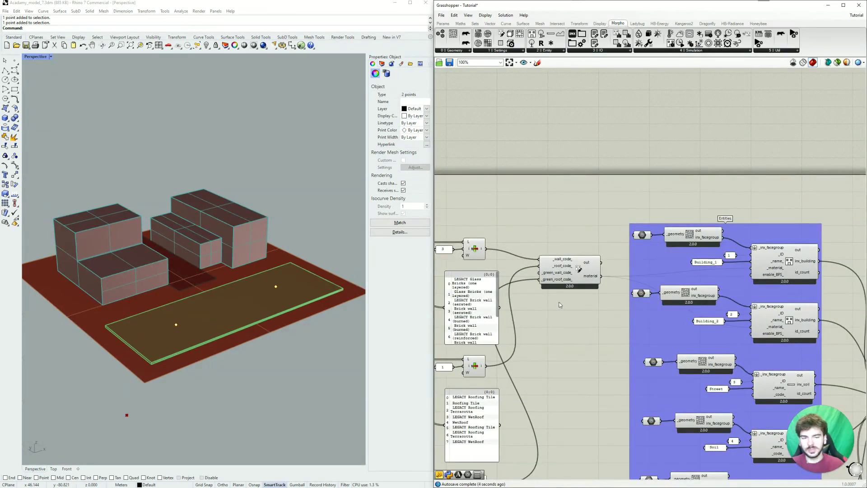
pyautogui.click(580, 269)
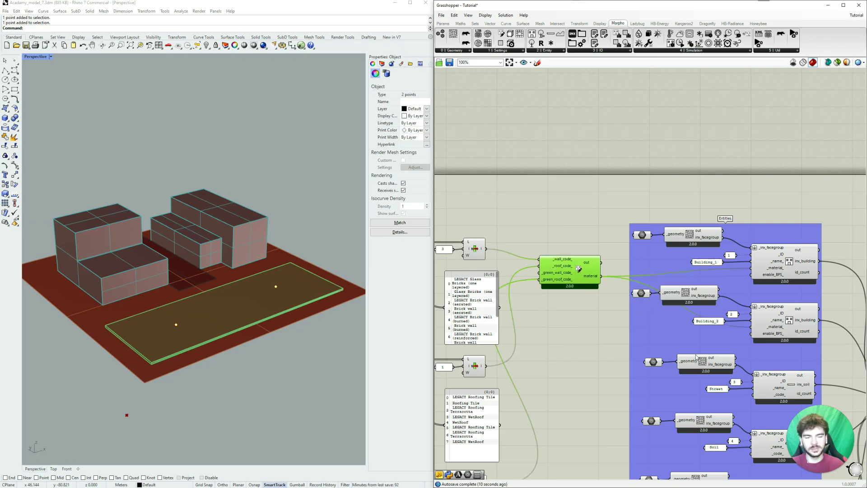
pyautogui.scroll(-2, 552, 324)
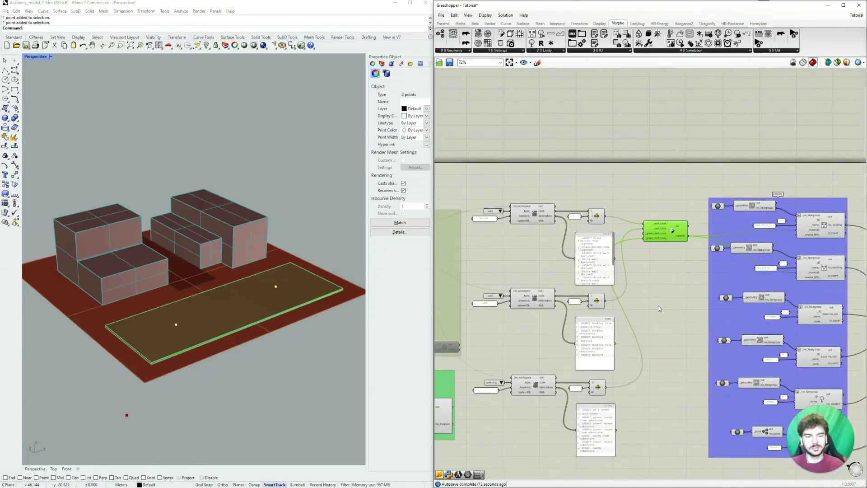
pyautogui.click(672, 283)
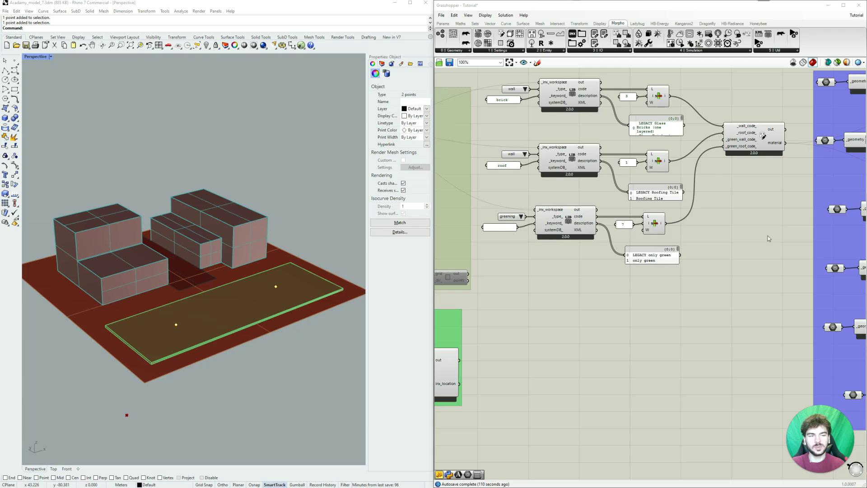
# Duplicate the greening library setup with its inputs, List Item and description panel, and place the copy below it
pyautogui.moveTo(774, 283); pyautogui.dragTo(627, 305, button='right')
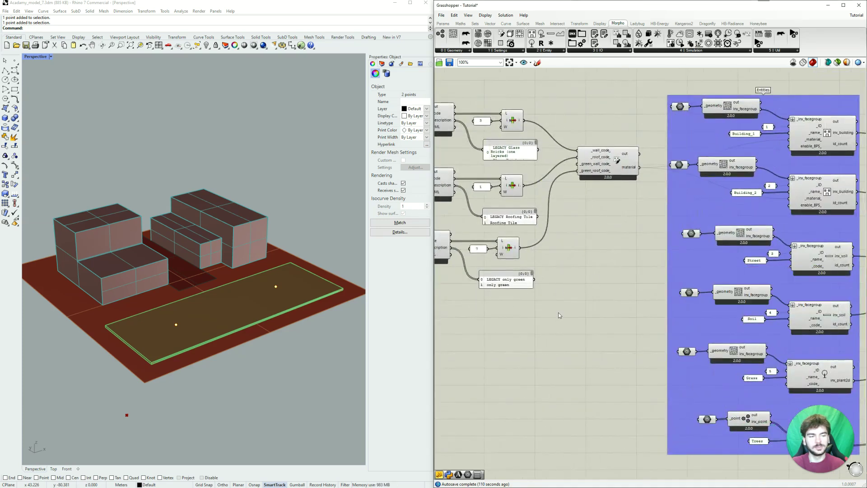
pyautogui.moveTo(558, 312); pyautogui.dragTo(672, 318, button='right')
pyautogui.moveTo(673, 317); pyautogui.dragTo(496, 223)
pyautogui.keyDown('alt'); pyautogui.moveTo(583, 234); pyautogui.dragTo(584, 307); pyautogui.keyUp('alt')
pyautogui.click(630, 357)
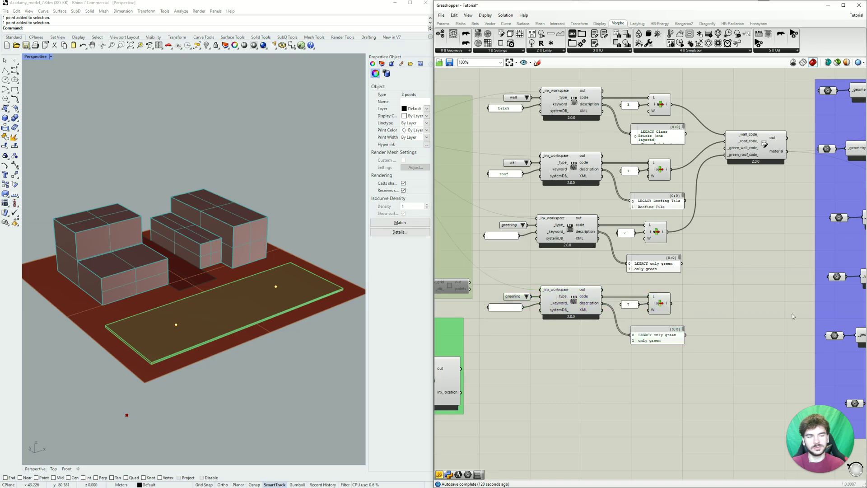
# Set the fourth library's type to profile and its keyword panel to asphalt
pyautogui.scroll(2, 630, 354)
pyautogui.hscroll(2, 642, 339)
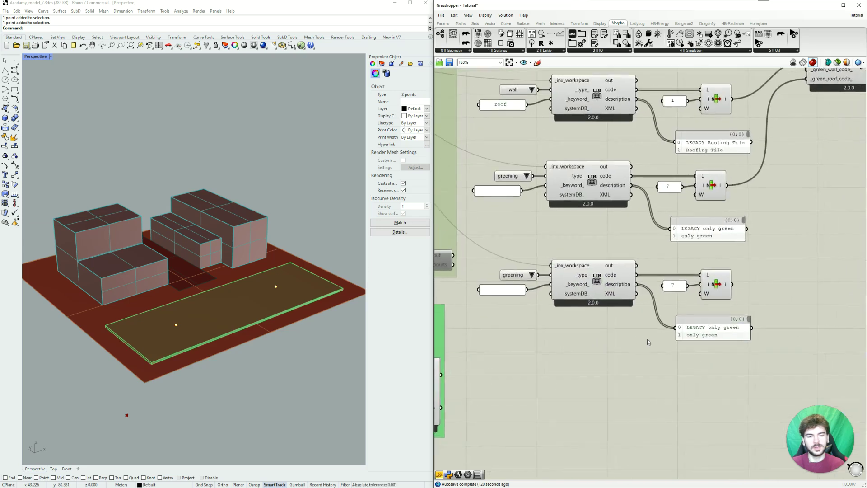
pyautogui.click(532, 275)
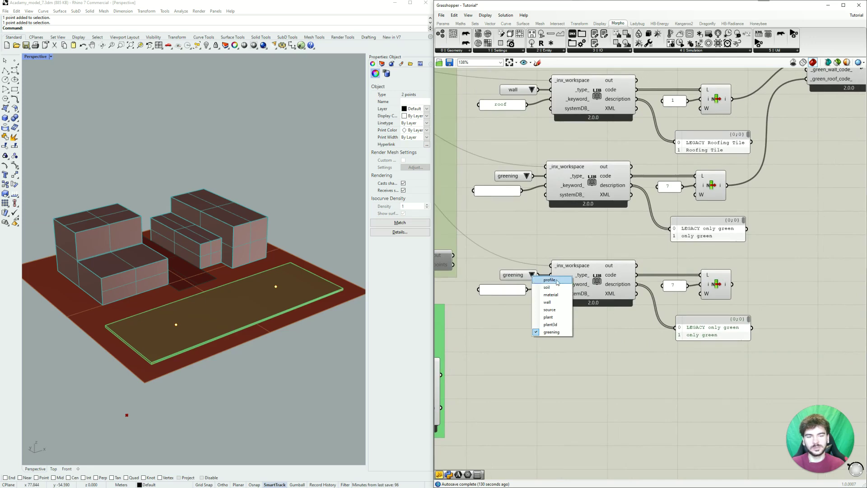
pyautogui.click(549, 280)
pyautogui.doubleClick(507, 290)
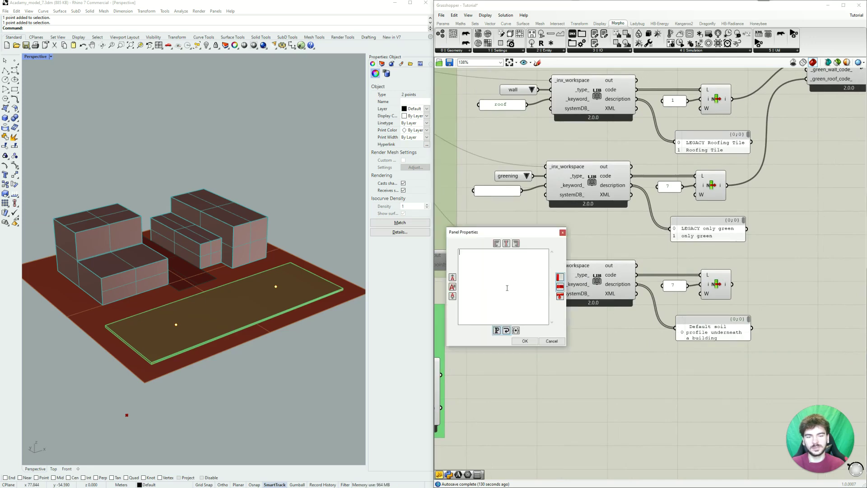
pyautogui.write('aap')
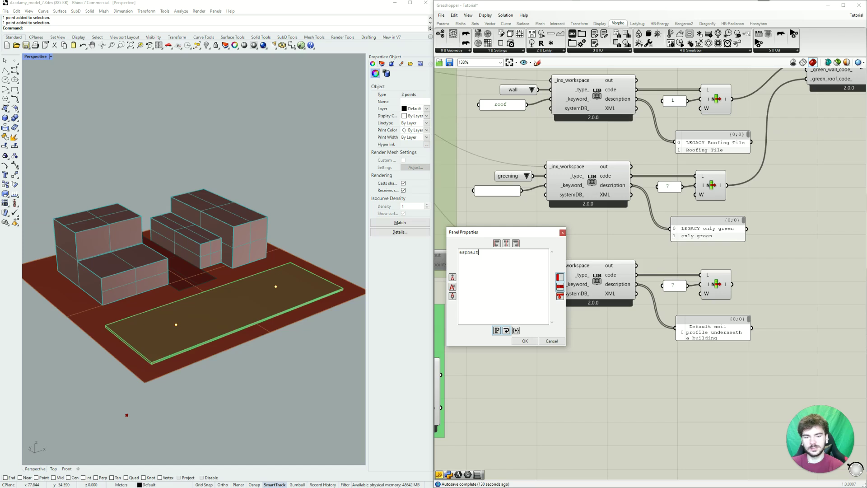
pyautogui.click(525, 341)
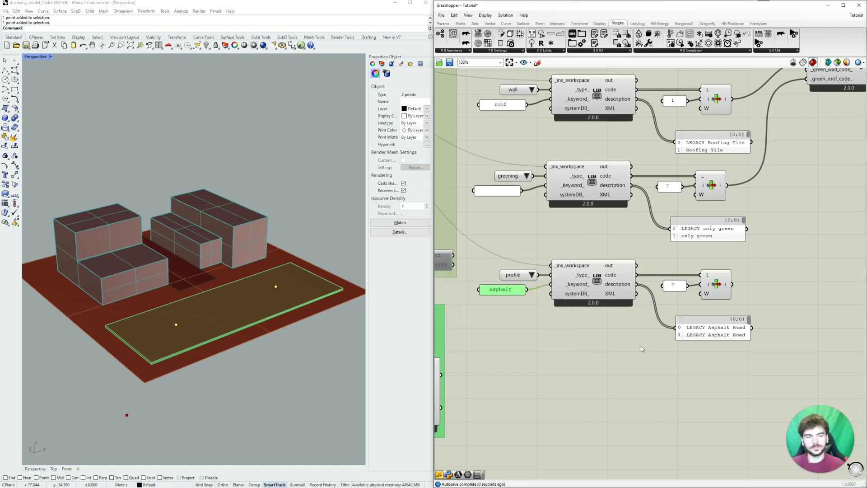
# Set the asphalt List Item's index to 2 and connect its output to the Street component's _code_ input
pyautogui.moveTo(723, 341)
pyautogui.mouseDown()
pyautogui.moveTo(723, 363)
pyautogui.moveTo(723, 347)
pyautogui.mouseUp()
pyautogui.doubleClick(673, 285)
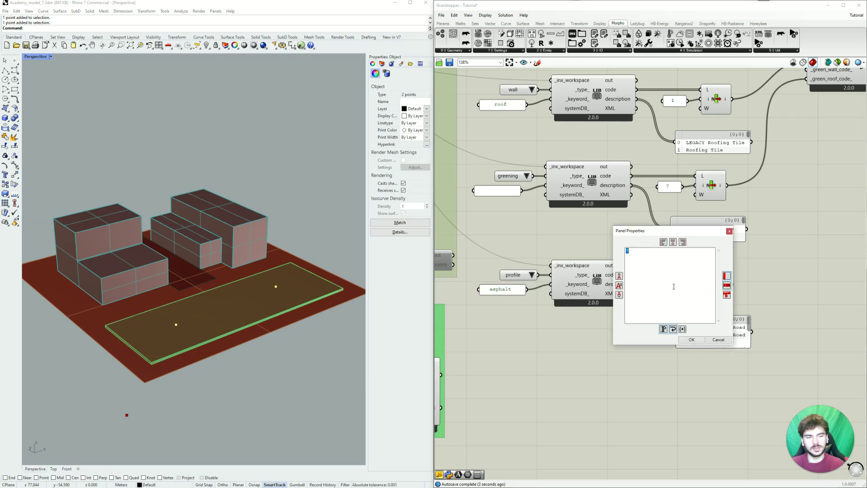
pyautogui.click(692, 339)
pyautogui.scroll(-2, 669, 299)
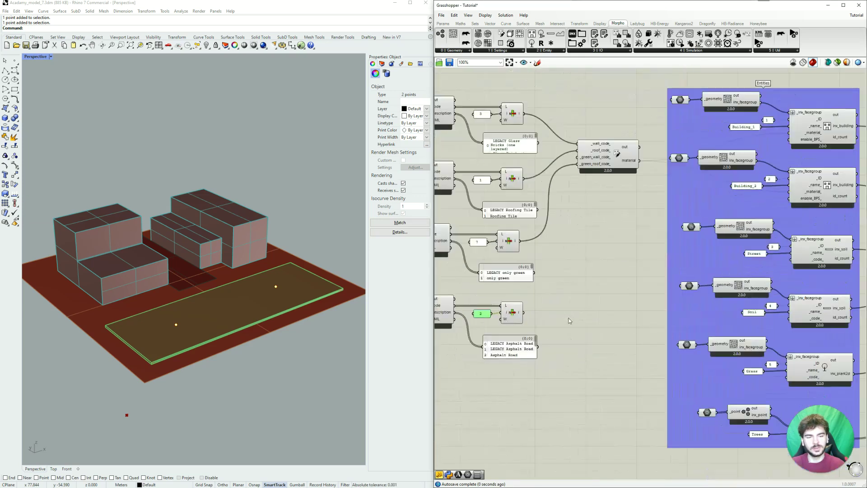
pyautogui.moveTo(599, 314); pyautogui.dragTo(585, 326, button='right')
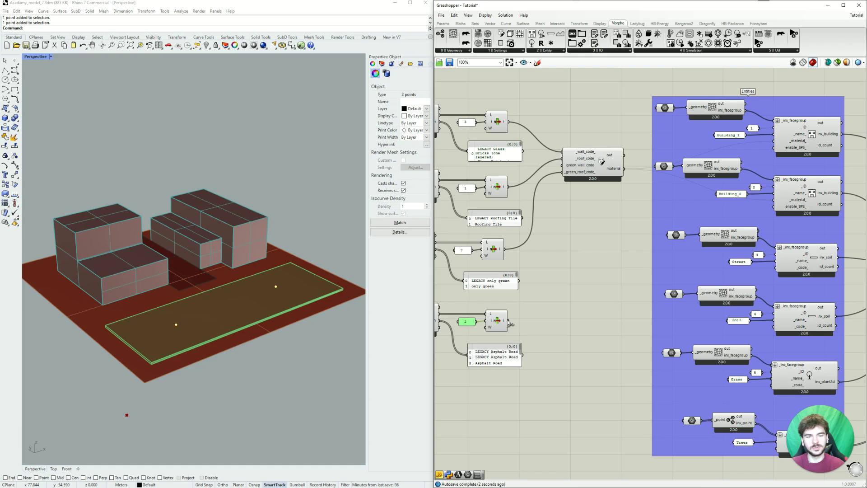
pyautogui.moveTo(508, 321); pyautogui.dragTo(782, 273)
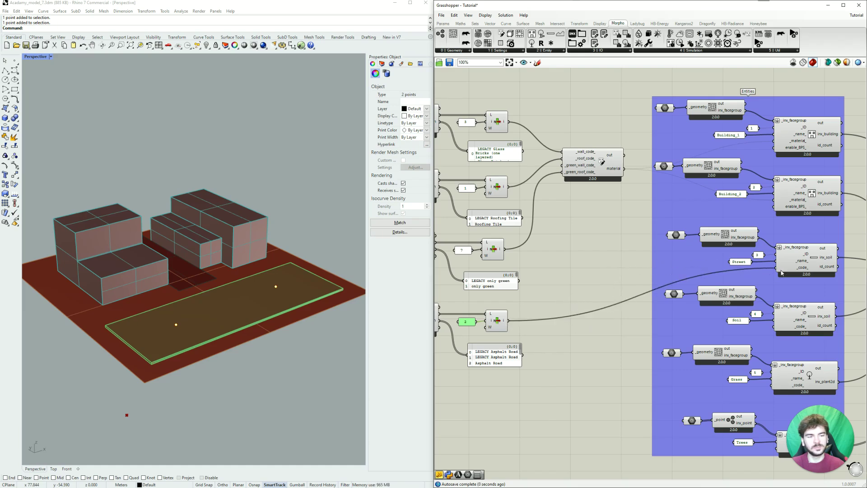
pyautogui.moveTo(545, 348); pyautogui.dragTo(739, 275, button='right')
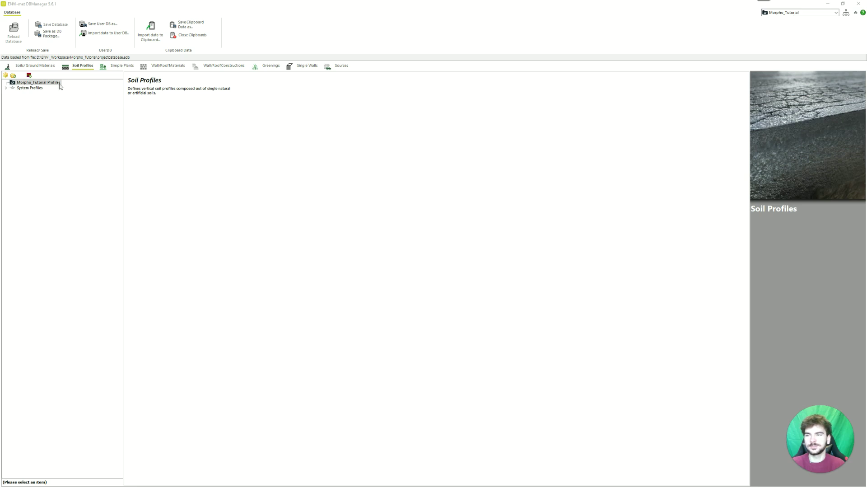
# Compare the Soils/Ground Materials and Soil Profiles categories in the ENVI-met DBManager
pyautogui.click(38, 67)
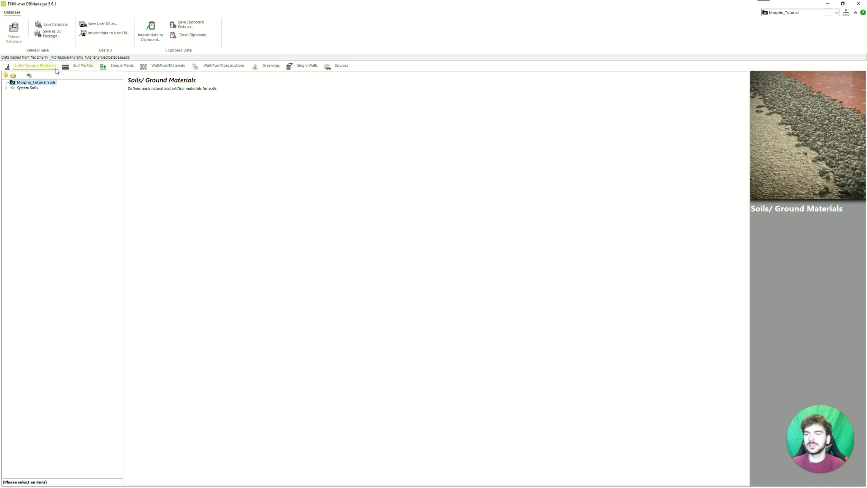
pyautogui.click(83, 67)
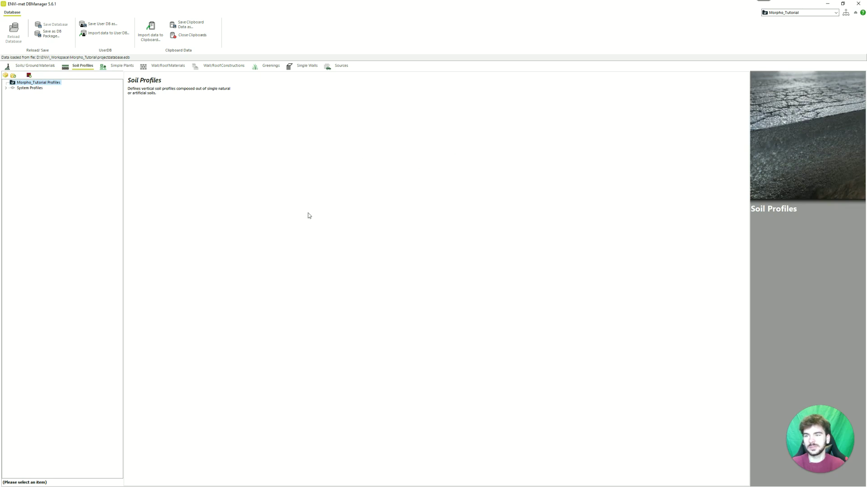
pyautogui.click(38, 67)
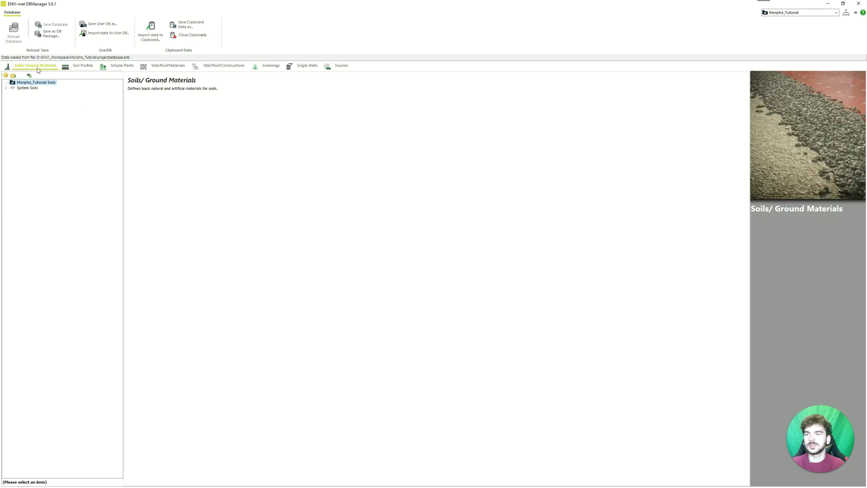
pyautogui.click(84, 68)
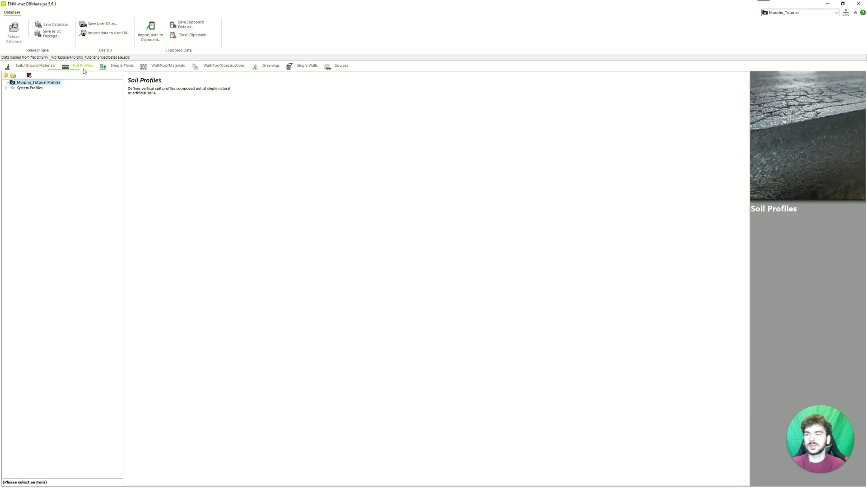
# Examine the layer structure of the Asphalt Road profile under the Roads&Pavements system profiles, and close its profile view
pyautogui.click(6, 88)
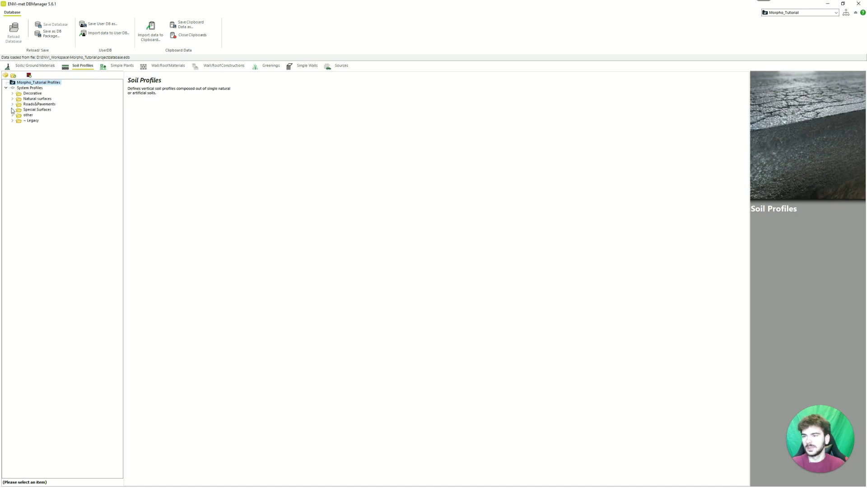
pyautogui.click(13, 104)
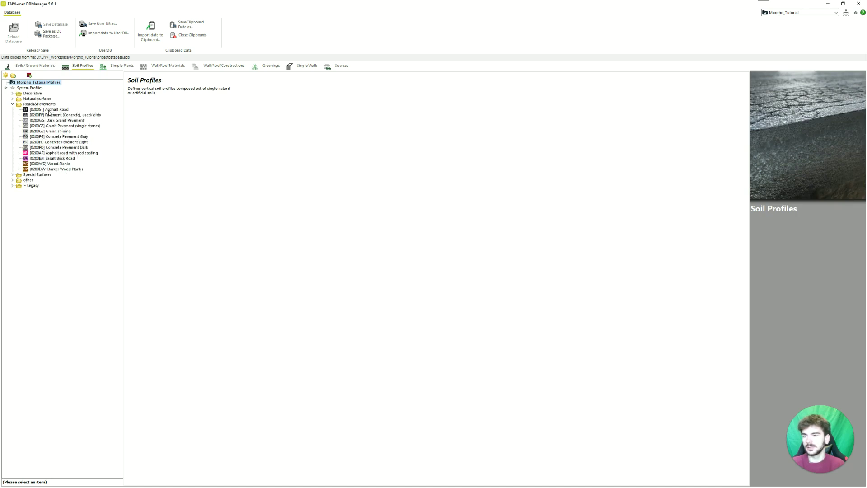
pyautogui.doubleClick(48, 111)
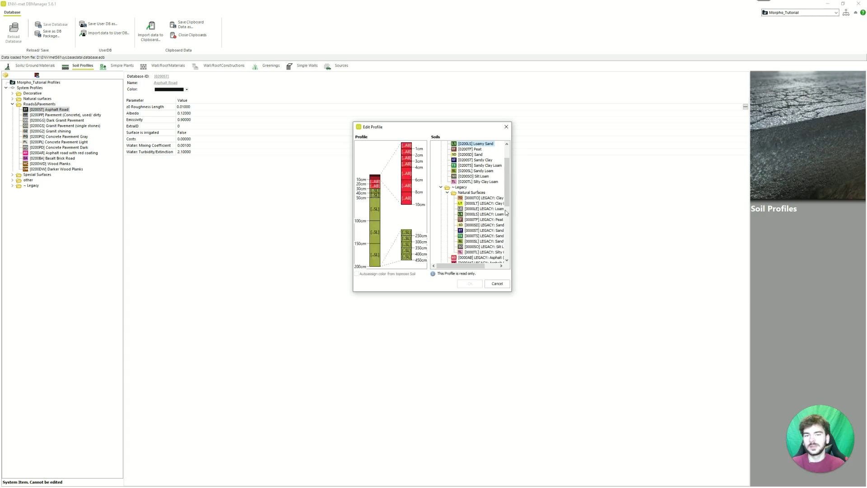
pyautogui.moveTo(514, 277); pyautogui.dragTo(607, 274)
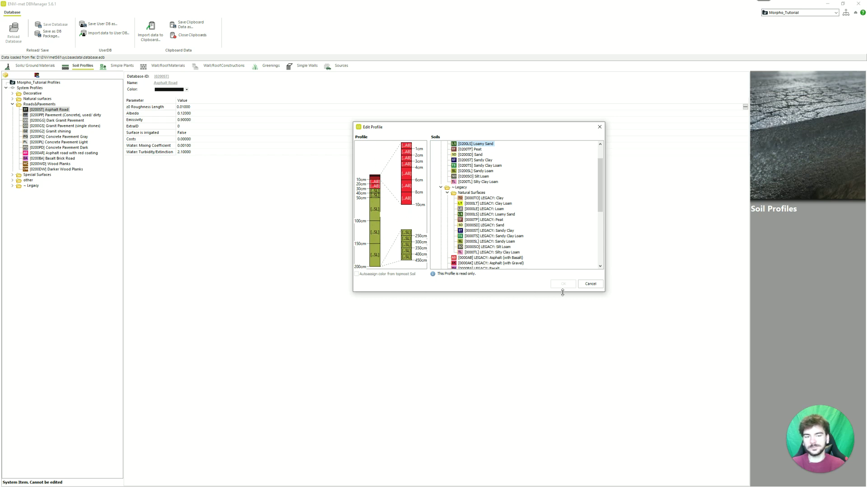
pyautogui.click(591, 284)
# Examine the parameters of the Asphalt (with Basalt) material among the system soils
pyautogui.click(29, 67)
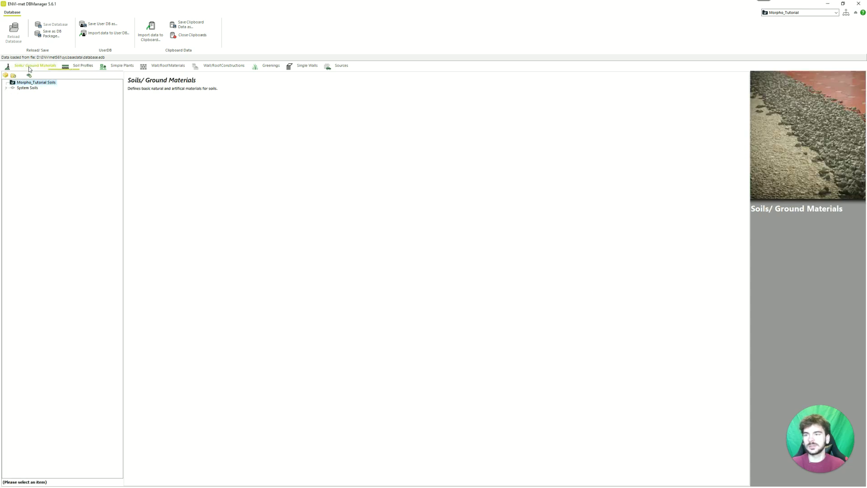
pyautogui.click(6, 88)
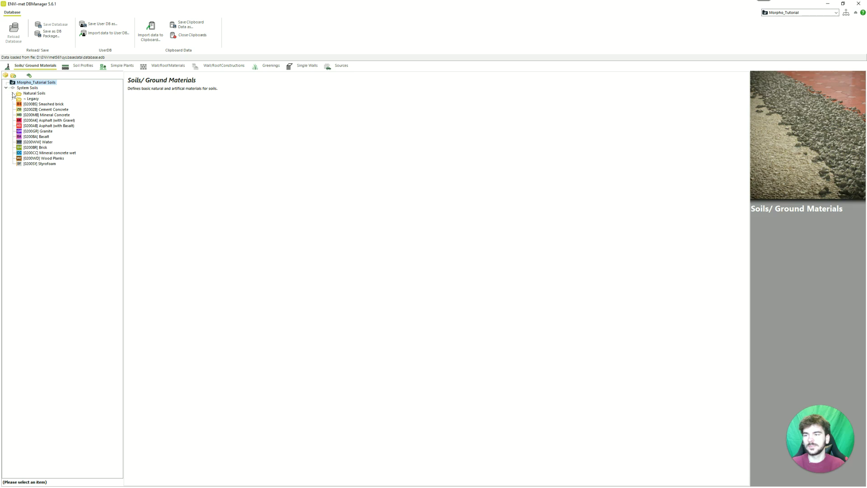
pyautogui.click(50, 126)
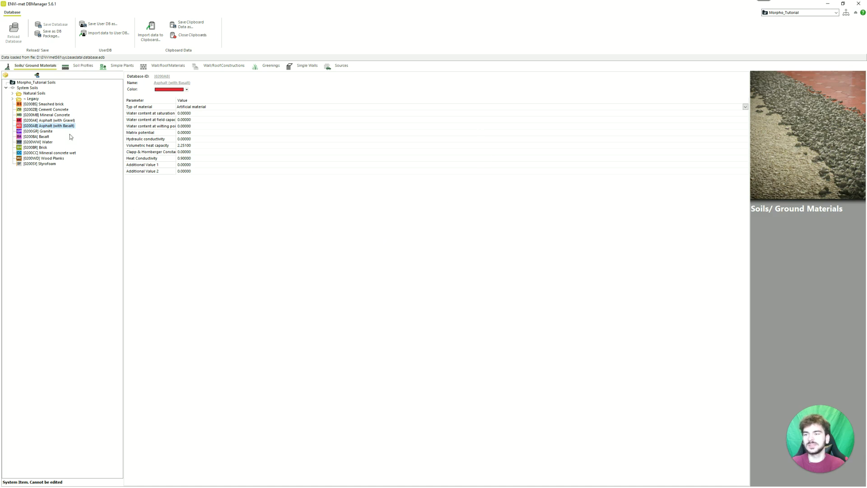
# Examine the layer structure of the Loamy Soil profile under the Natural surfaces system profiles, and close its profile view
pyautogui.click(82, 65)
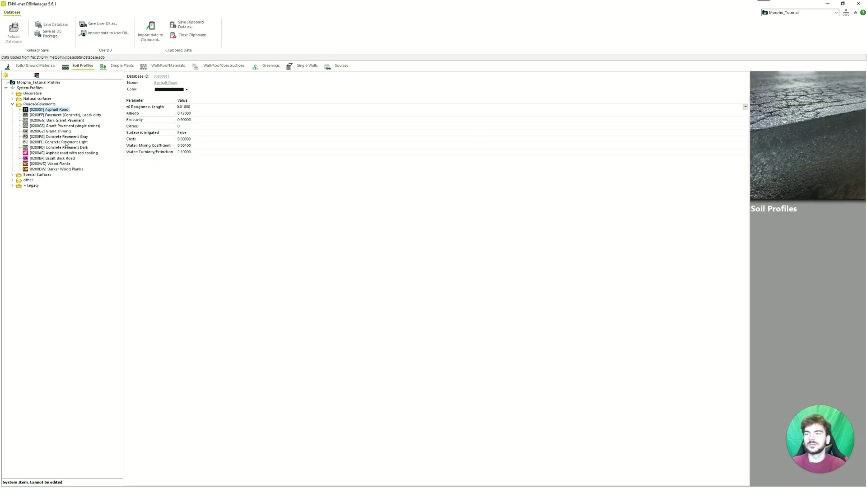
pyautogui.click(13, 99)
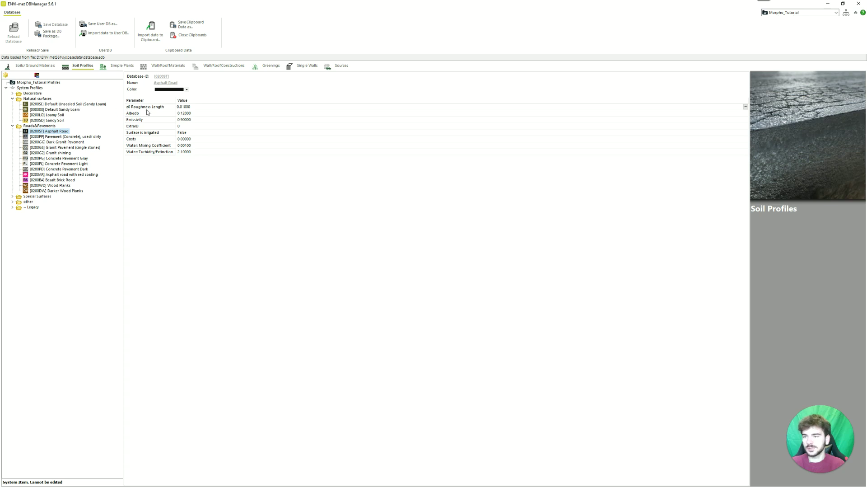
pyautogui.doubleClick(57, 116)
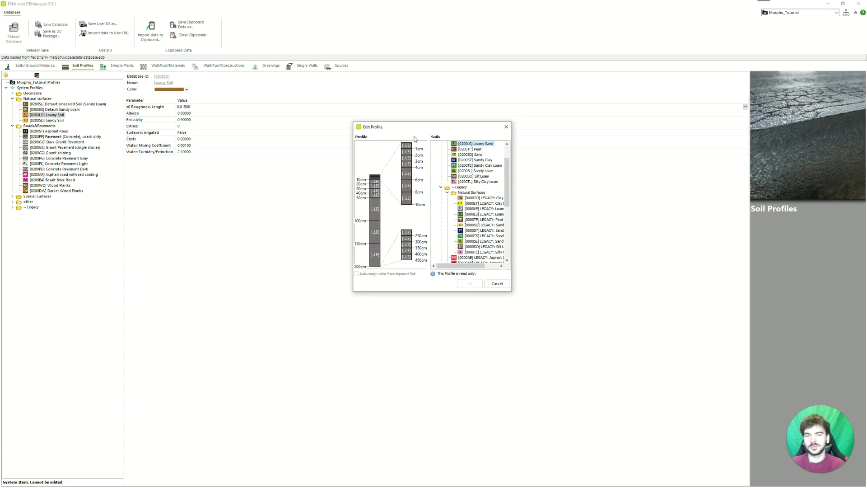
pyautogui.click(496, 284)
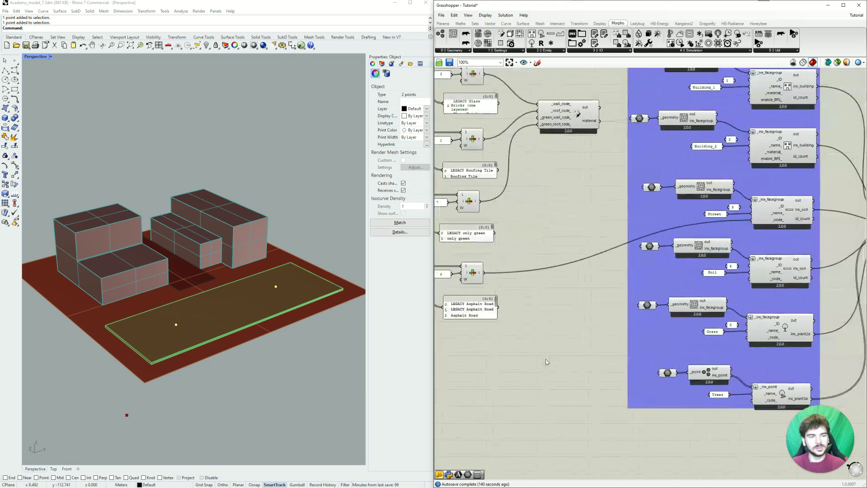
# Switch back to Grasshopper, duplicate the asphalt profile library setup with its inputs, List Item and description panel, and place the copy below it
pyautogui.moveTo(499, 355); pyautogui.dragTo(676, 329, button='right')
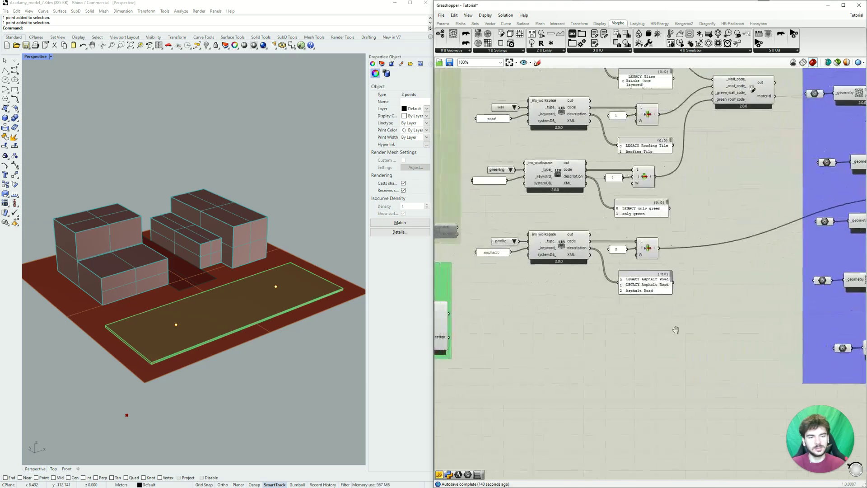
pyautogui.moveTo(712, 340); pyautogui.dragTo(474, 227)
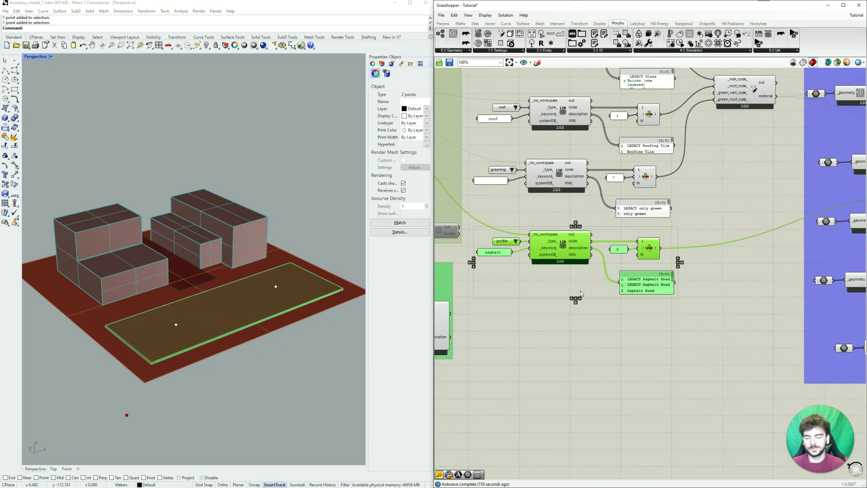
pyautogui.hotkey('ctrl', 'c')
pyautogui.hotkey('ctrl', 'v')
pyautogui.moveTo(569, 248); pyautogui.dragTo(571, 319)
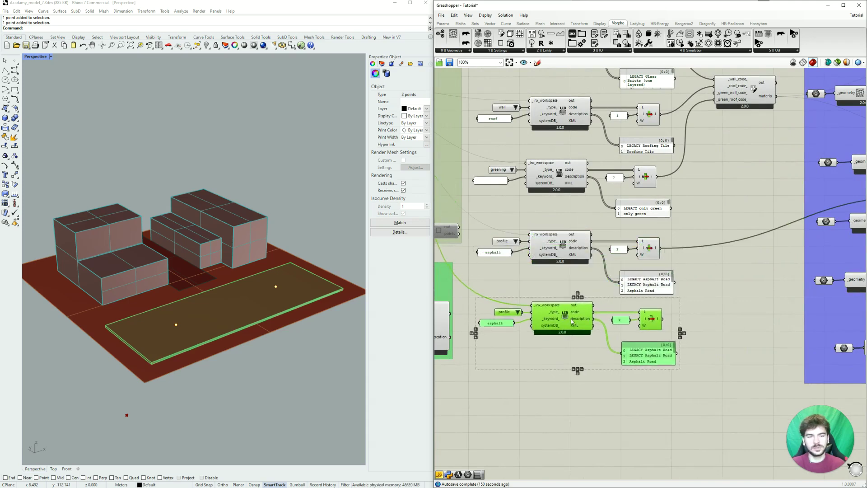
# Set the keyword of the duplicated profile library setup to "Loamy" and enlarge its description panel to show the whole list
pyautogui.click(533, 370)
pyautogui.click(519, 314)
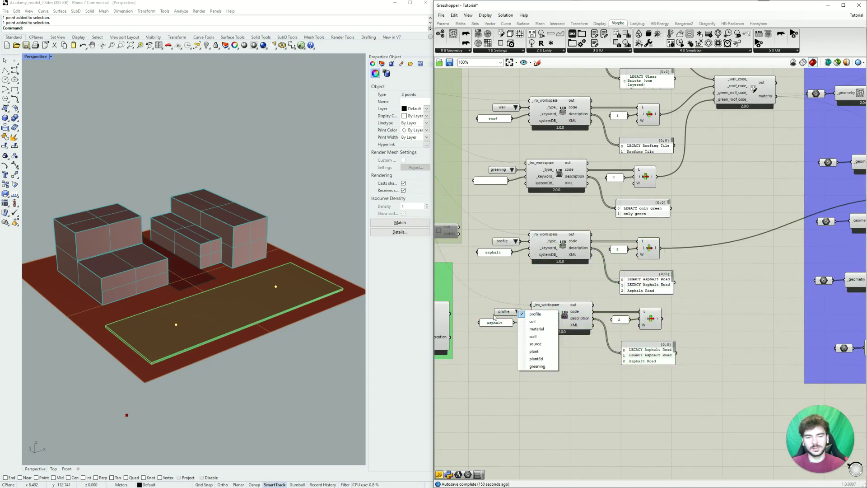
pyautogui.click(503, 331)
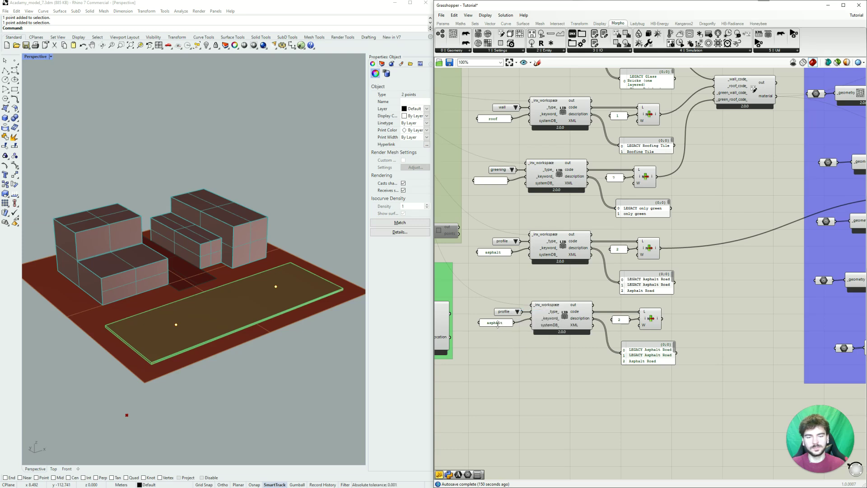
pyautogui.doubleClick(498, 323)
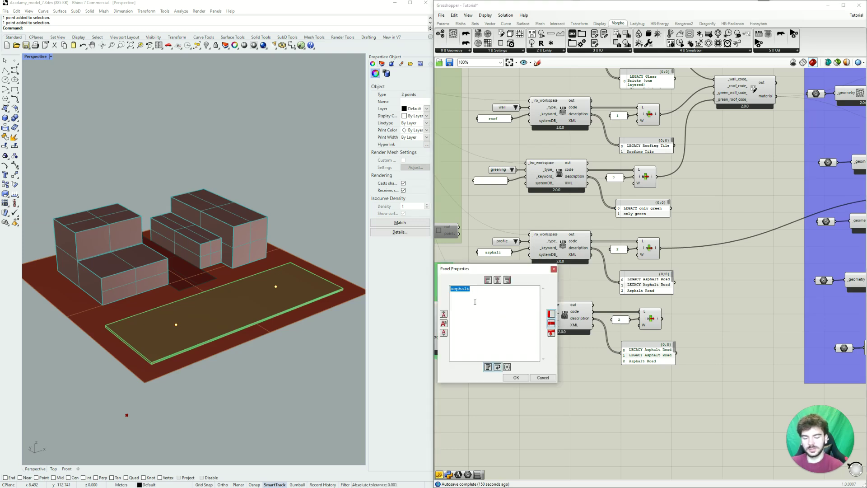
pyautogui.write('Loamy')
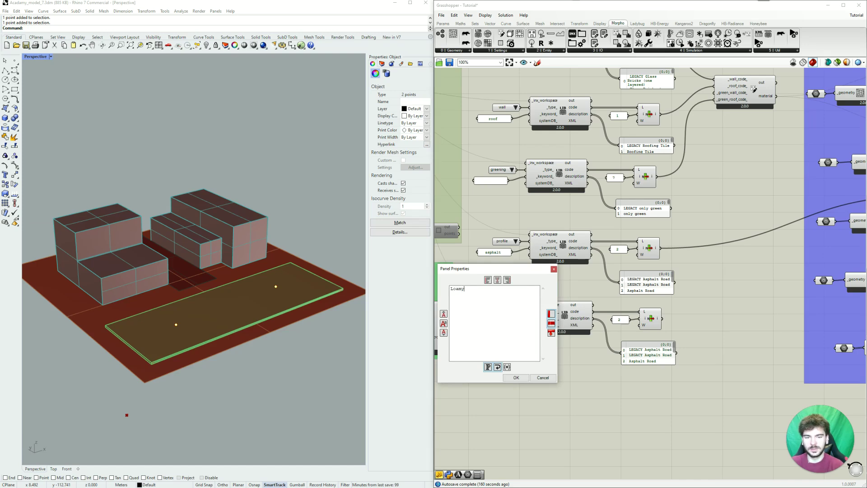
pyautogui.click(517, 378)
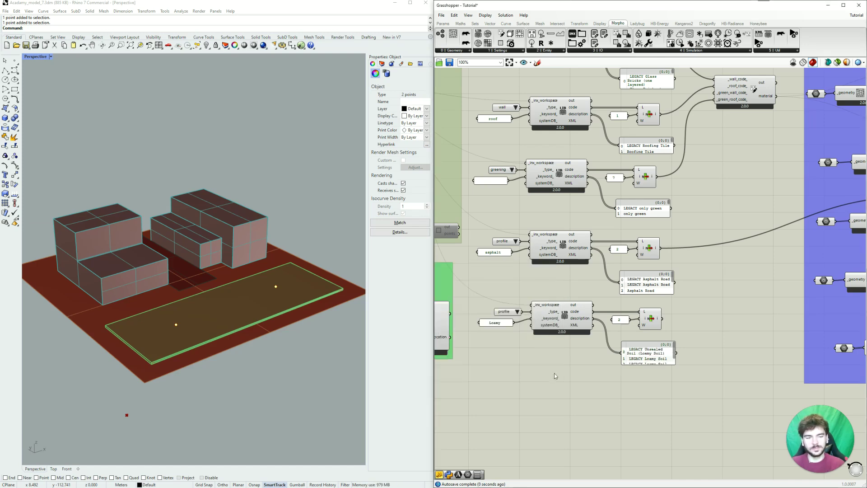
pyautogui.moveTo(645, 364)
pyautogui.mouseDown()
pyautogui.moveTo(638, 384)
pyautogui.moveTo(635, 374)
pyautogui.mouseUp()
# Set the Loamy setup's List Item index to 3 and connect the selected item to the code input of the Soil entity
pyautogui.doubleClick(620, 320)
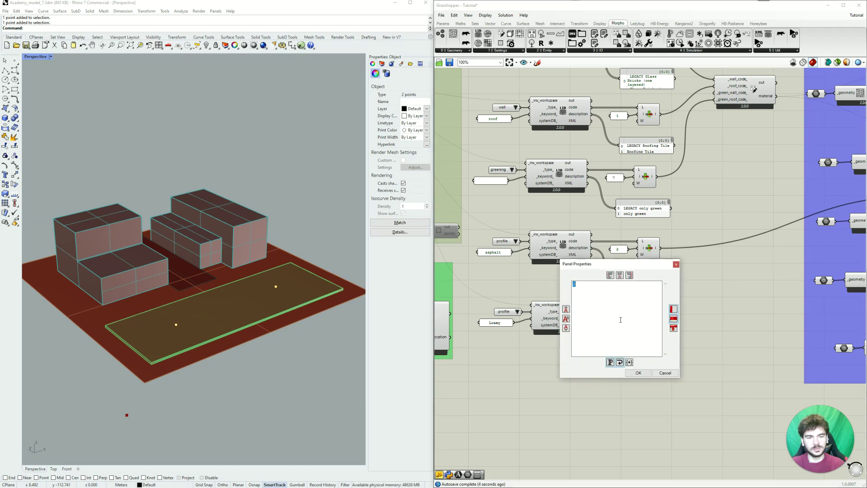
pyautogui.write('3')
pyautogui.click(639, 373)
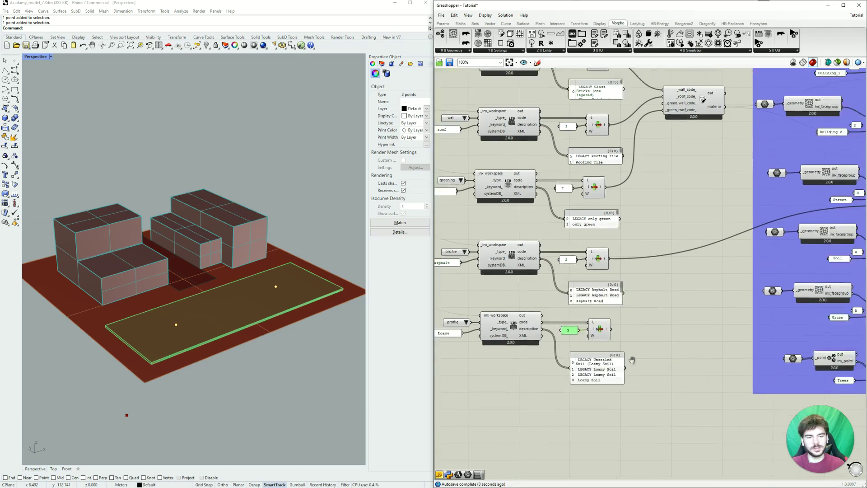
pyautogui.moveTo(669, 357); pyautogui.dragTo(568, 382, button='right')
pyautogui.scroll(-1, 530, 347)
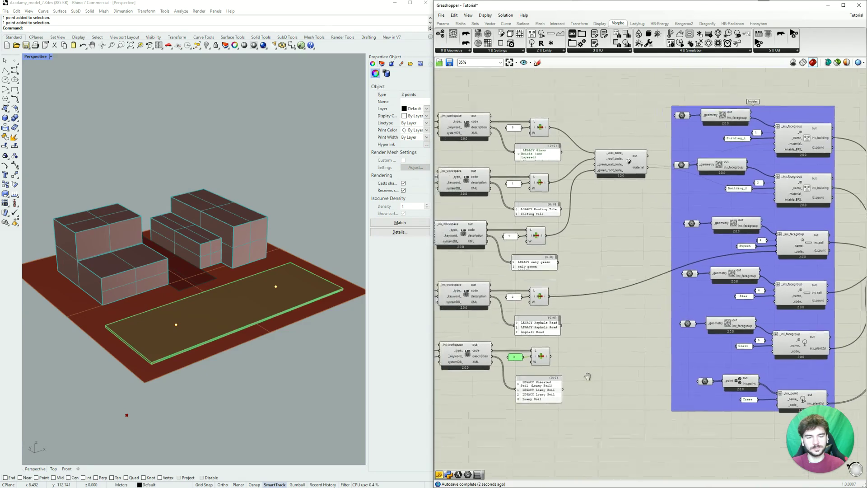
pyautogui.moveTo(550, 356); pyautogui.dragTo(777, 305)
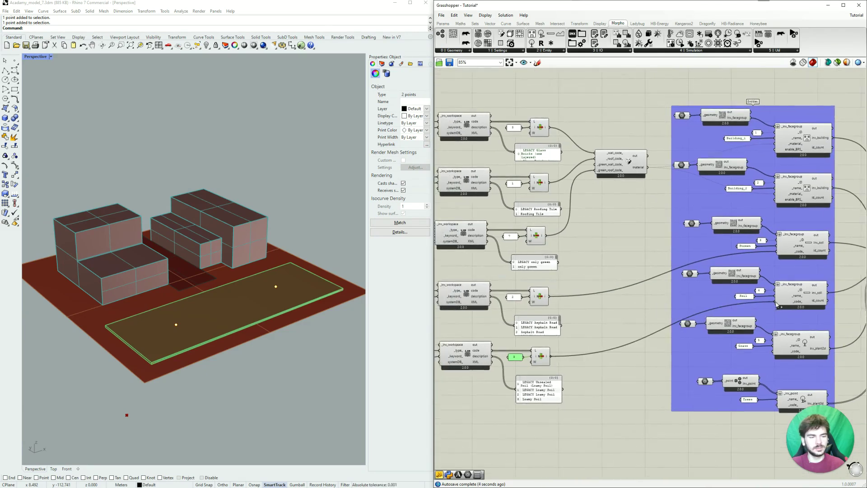
# Duplicate the Loamy library setup with its inputs, List Item and description panel, and place the copy below it
pyautogui.moveTo(615, 411); pyautogui.dragTo(659, 292, button='right')
pyautogui.moveTo(555, 329); pyautogui.dragTo(712, 330, button='right')
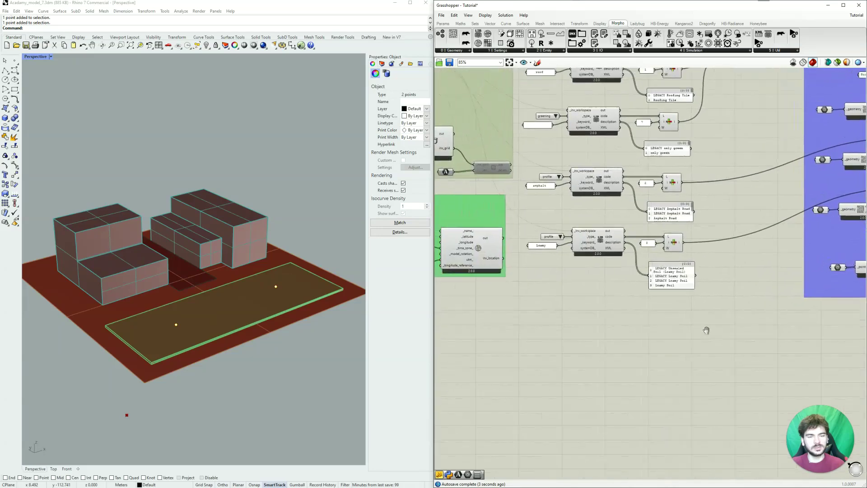
pyautogui.moveTo(688, 321); pyautogui.dragTo(529, 233)
pyautogui.keyDown('alt'); pyautogui.moveTo(601, 250); pyautogui.dragTo(602, 321); pyautogui.keyUp('alt')
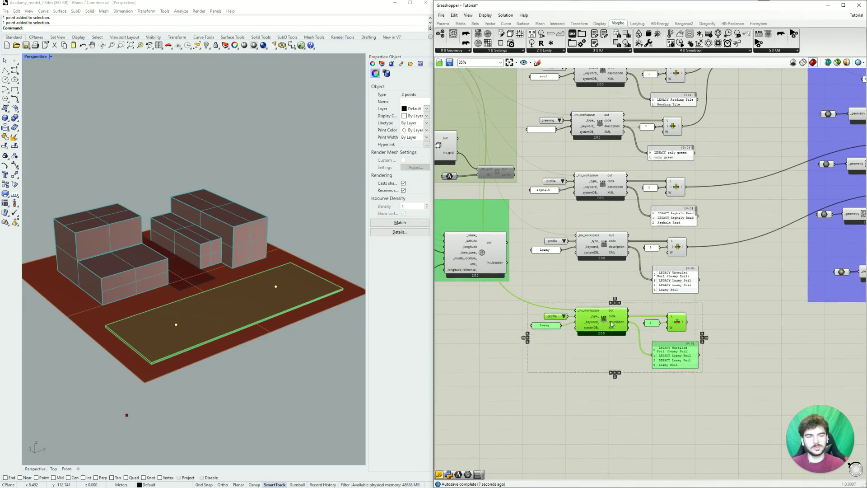
pyautogui.click(576, 384)
# Set the new library copy's type to plant and its keyword to "grass"
pyautogui.click(566, 312)
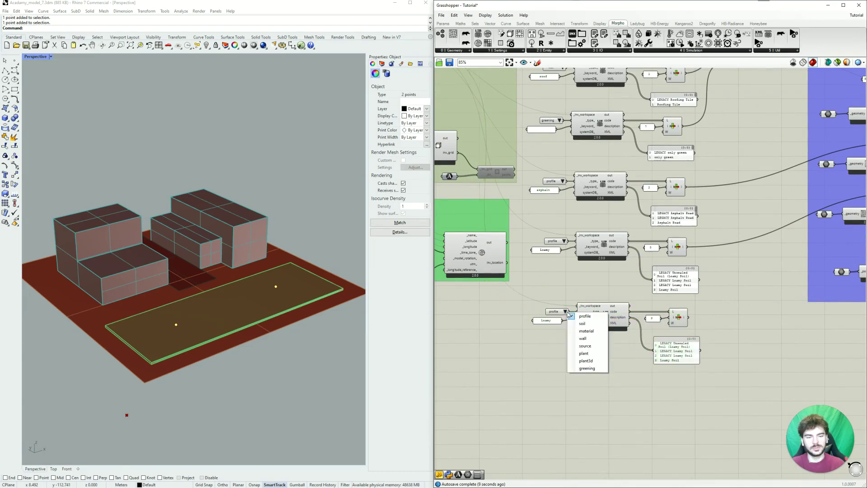
pyautogui.click(598, 354)
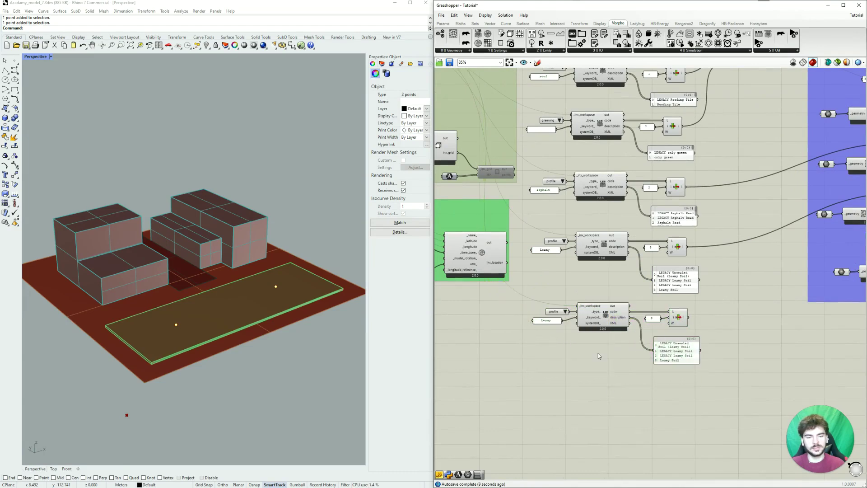
pyautogui.doubleClick(547, 321)
pyautogui.write('gras')
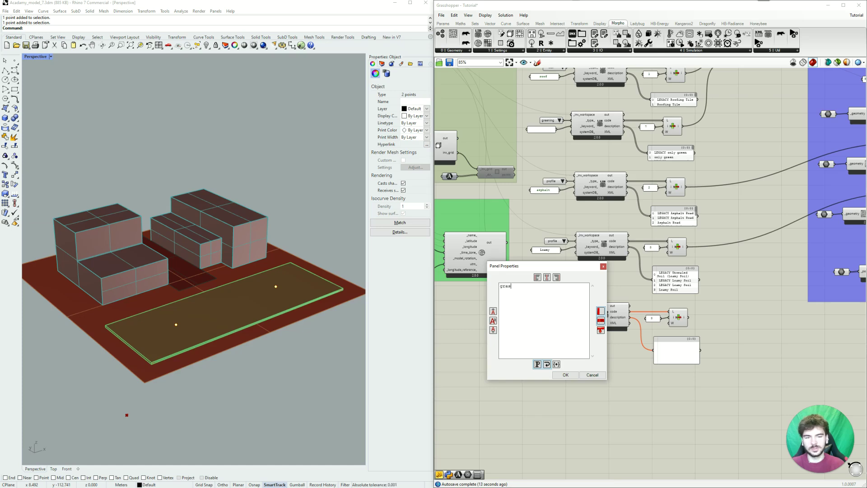
pyautogui.write('s')
pyautogui.click(566, 375)
# Set the grass setup's List Item index to 6 for Grass 25 cm aver. dense and connect it to the Grass entity's code input
pyautogui.scroll(3, 673, 373)
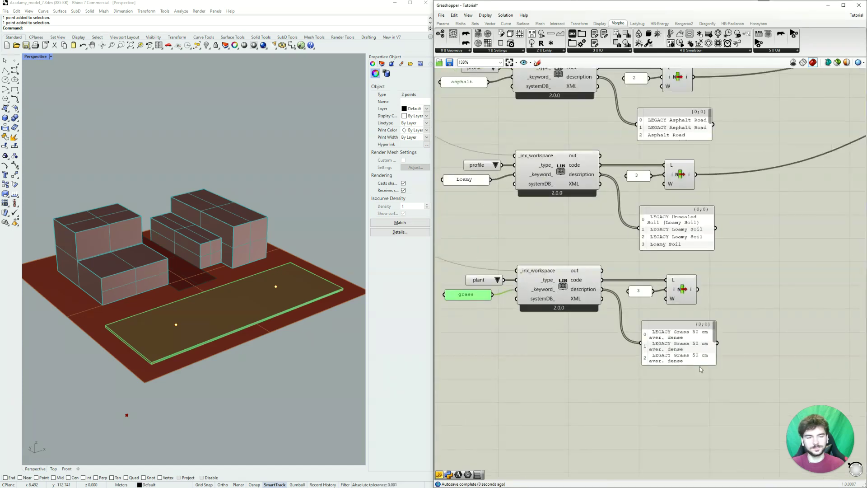
pyautogui.moveTo(701, 367); pyautogui.dragTo(627, 364, button='right')
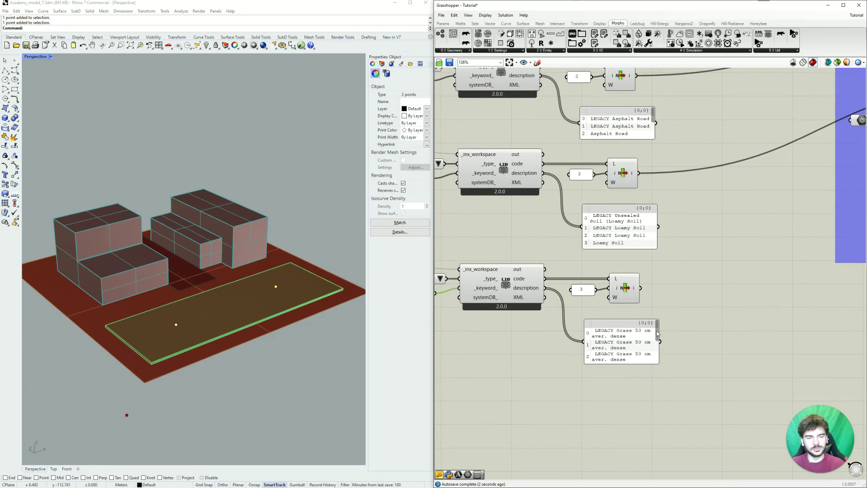
pyautogui.moveTo(657, 333); pyautogui.dragTo(655, 360)
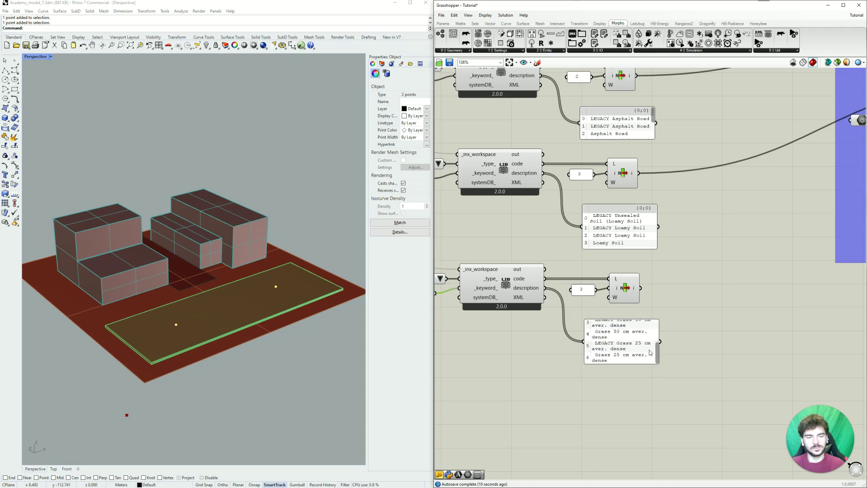
pyautogui.doubleClick(583, 290)
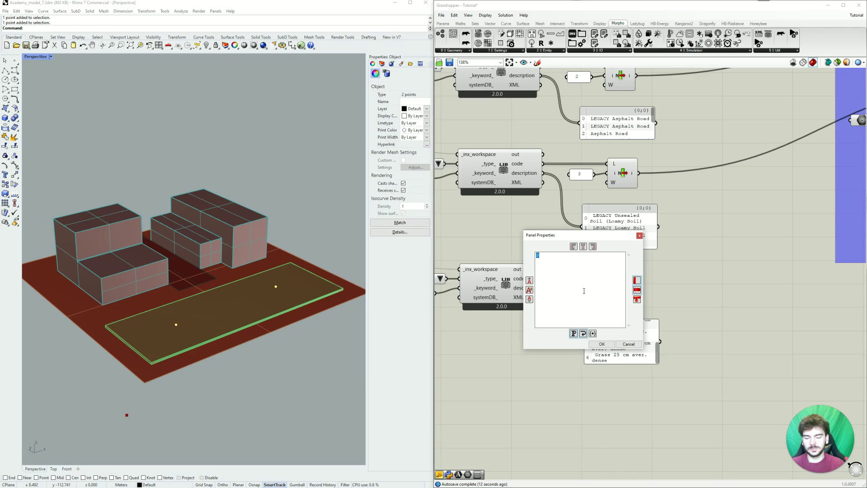
pyautogui.write('6')
pyautogui.click(604, 344)
pyautogui.moveTo(692, 322); pyautogui.dragTo(551, 352, button='right')
pyautogui.scroll(-3, 521, 354)
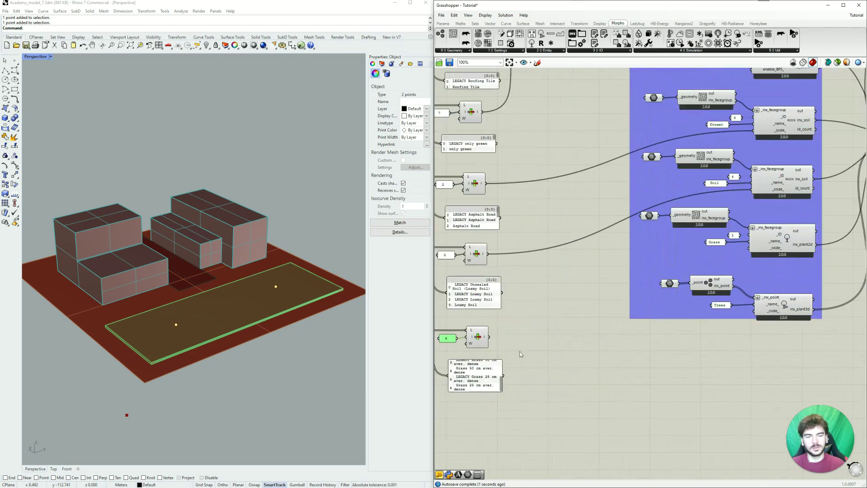
pyautogui.moveTo(490, 337); pyautogui.dragTo(750, 248)
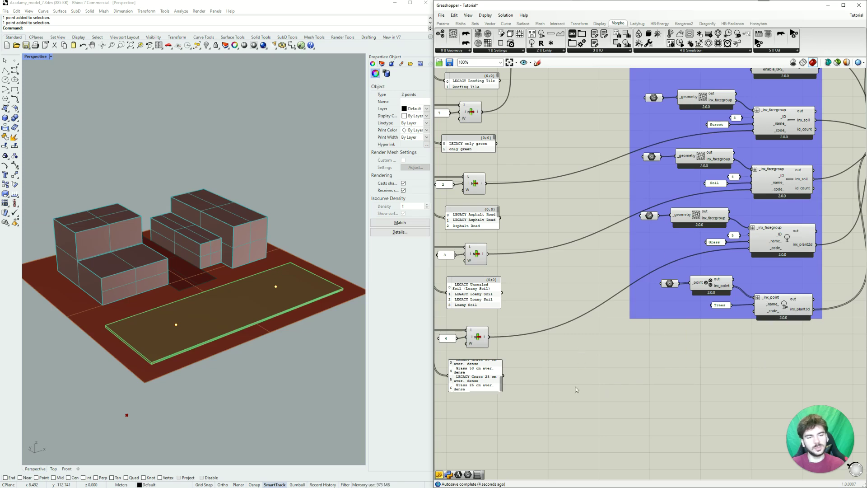
# Duplicate the grass library setup with its inputs, List Item and description panel, and place the copy below it
pyautogui.moveTo(598, 383); pyautogui.dragTo(788, 285, button='right')
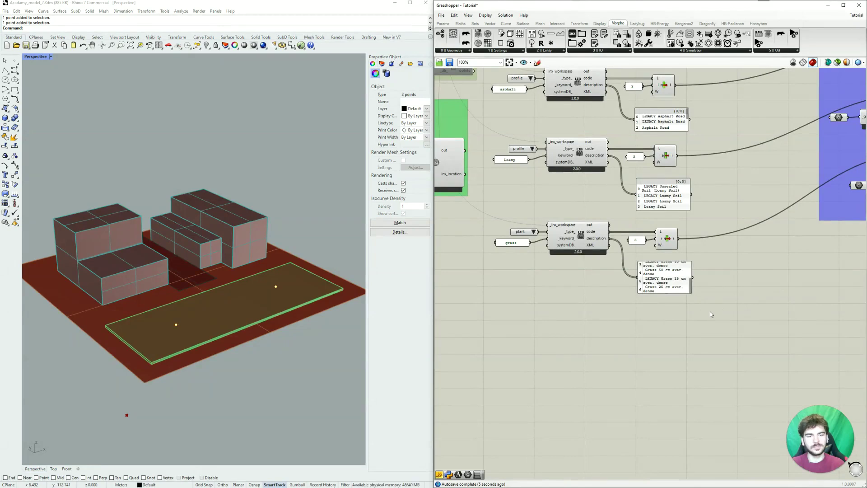
pyautogui.moveTo(708, 329); pyautogui.dragTo(497, 220)
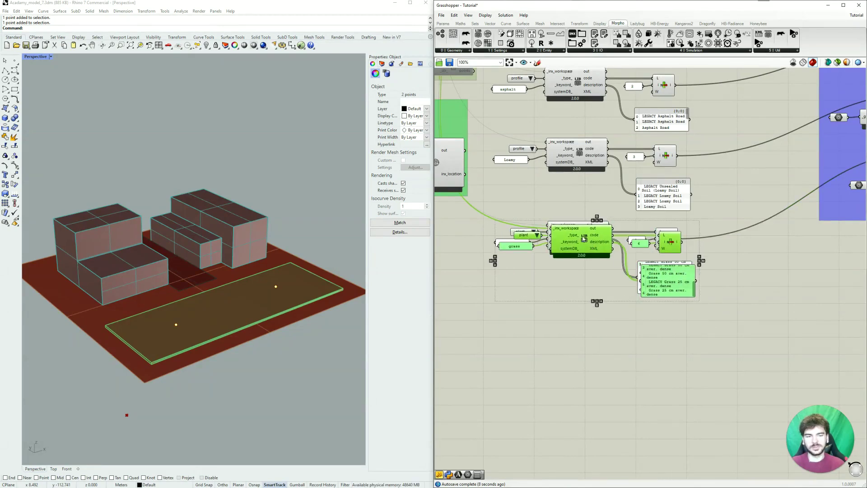
pyautogui.keyDown('alt'); pyautogui.moveTo(601, 245); pyautogui.dragTo(600, 328); pyautogui.keyUp('alt')
pyautogui.click(545, 351)
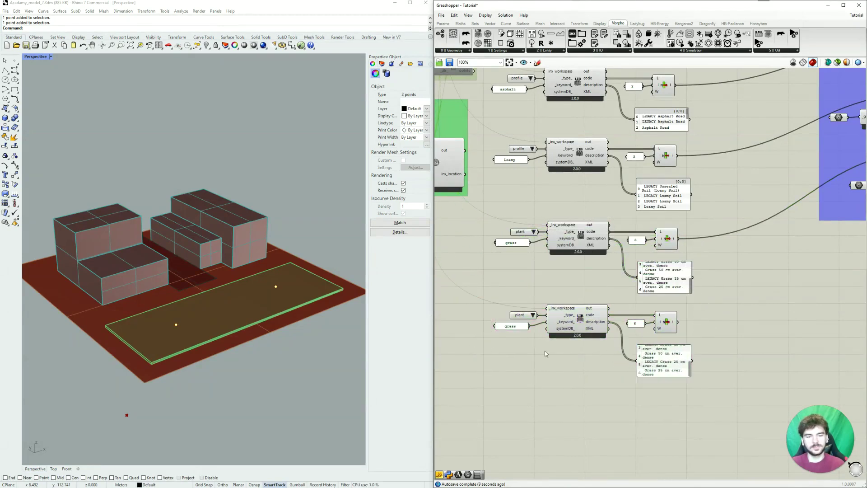
# Set the lowest library setup's type to plant3d and its keyword to "beech"
pyautogui.click(534, 315)
pyautogui.click(557, 366)
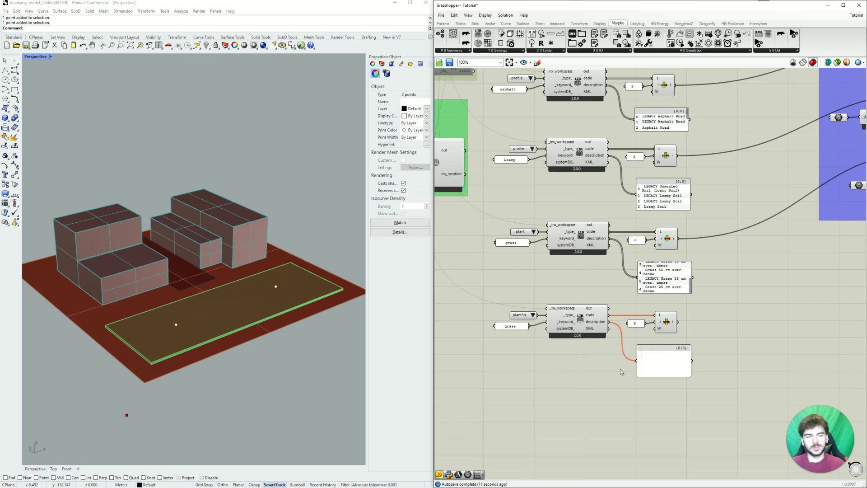
pyautogui.doubleClick(511, 326)
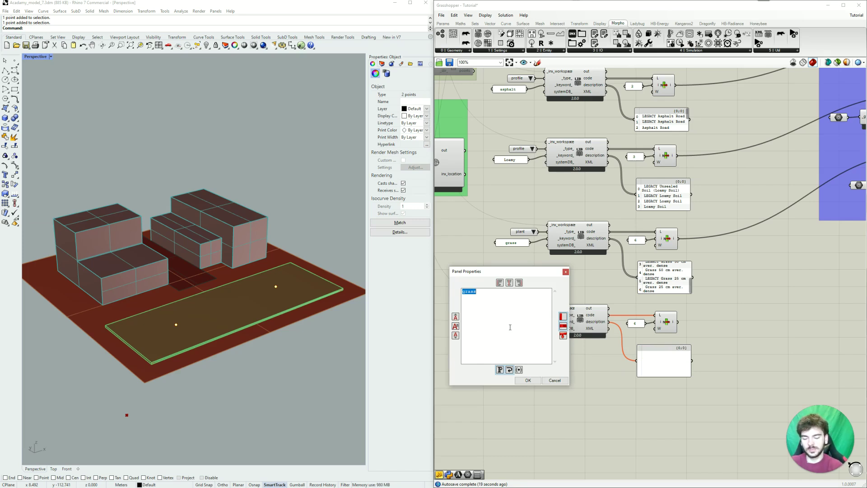
pyautogui.write('beech')
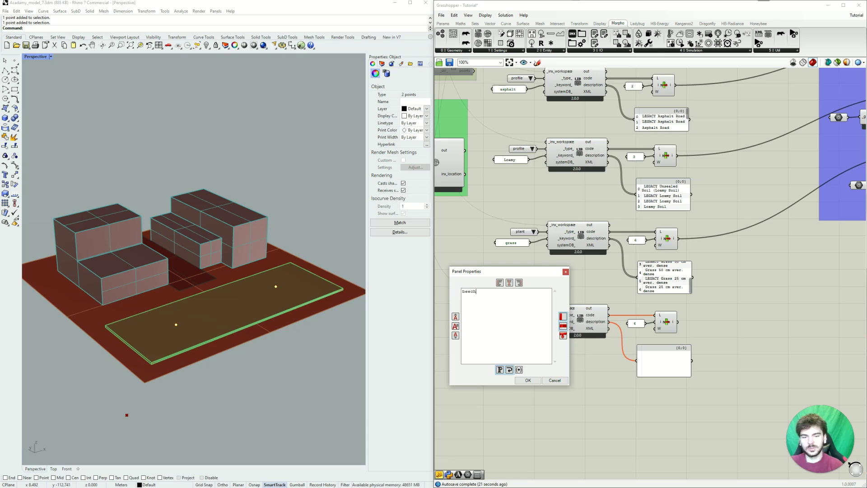
pyautogui.click(527, 380)
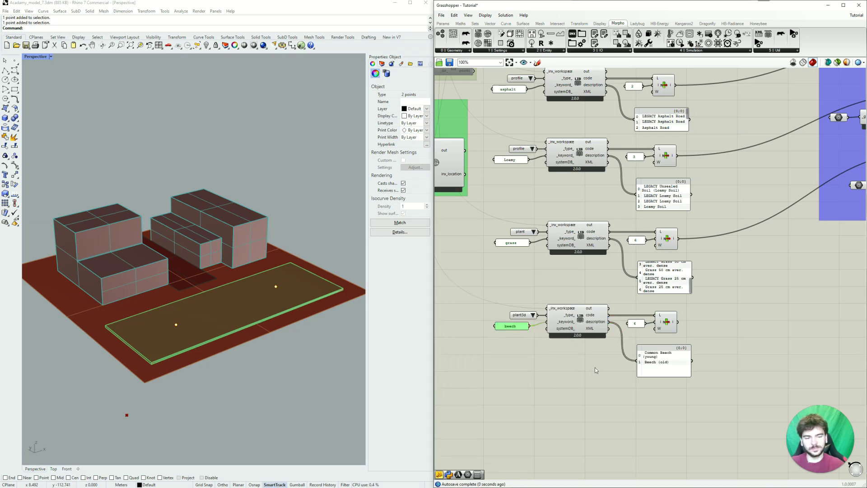
# Set the beech setup's List Item index to 0 for Common Beech (young) and connect it to the Trees entity's code input
pyautogui.scroll(2, 687, 362)
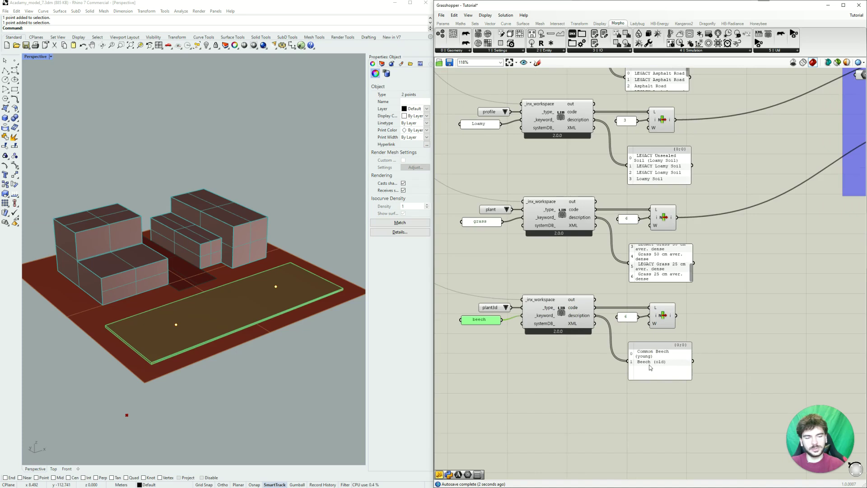
pyautogui.doubleClick(628, 318)
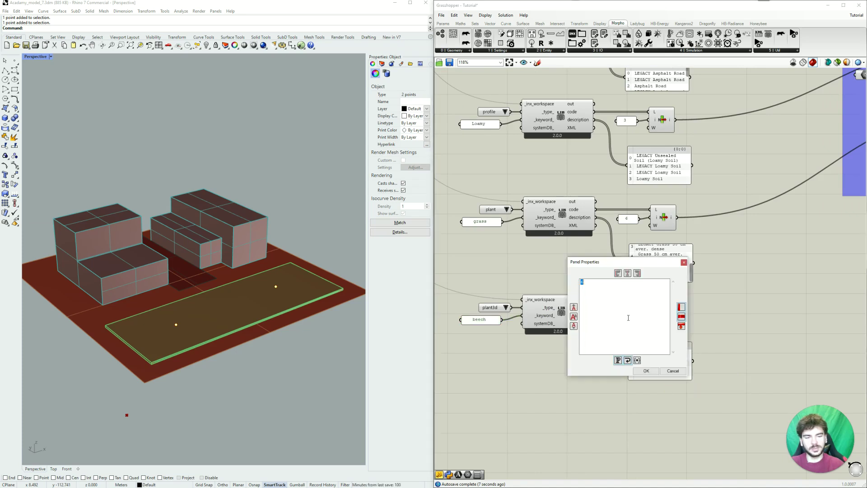
pyautogui.click(647, 371)
pyautogui.scroll(-2, 740, 367)
pyautogui.moveTo(740, 368); pyautogui.dragTo(564, 381, button='right')
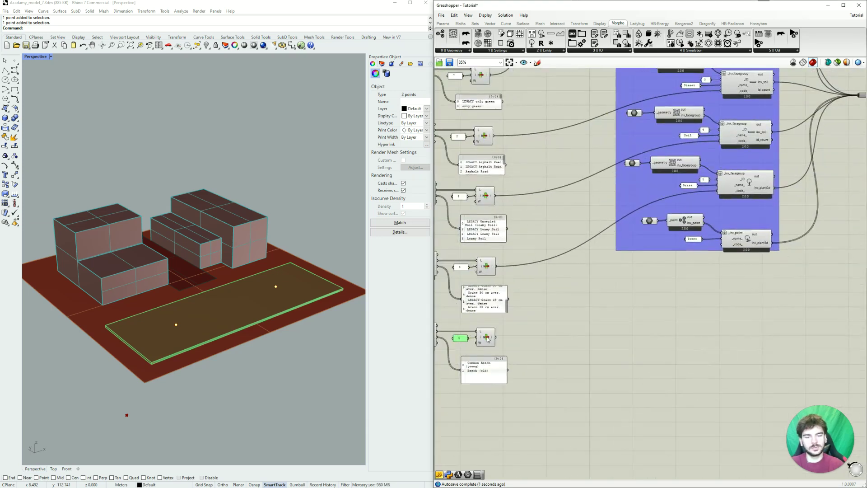
pyautogui.moveTo(498, 336); pyautogui.dragTo(721, 248)
# Clear the keyword of the plant3d library setup and browse the unfiltered list of 3D plants in its description panel
pyautogui.moveTo(542, 358); pyautogui.dragTo(760, 313, button='right')
pyautogui.scroll(2, 688, 332)
pyautogui.moveTo(670, 381); pyautogui.dragTo(646, 364, button='right')
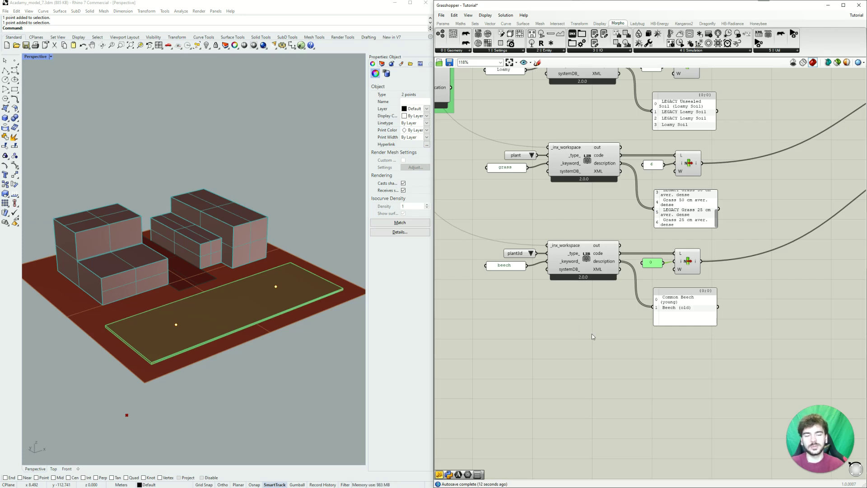
pyautogui.doubleClick(506, 266)
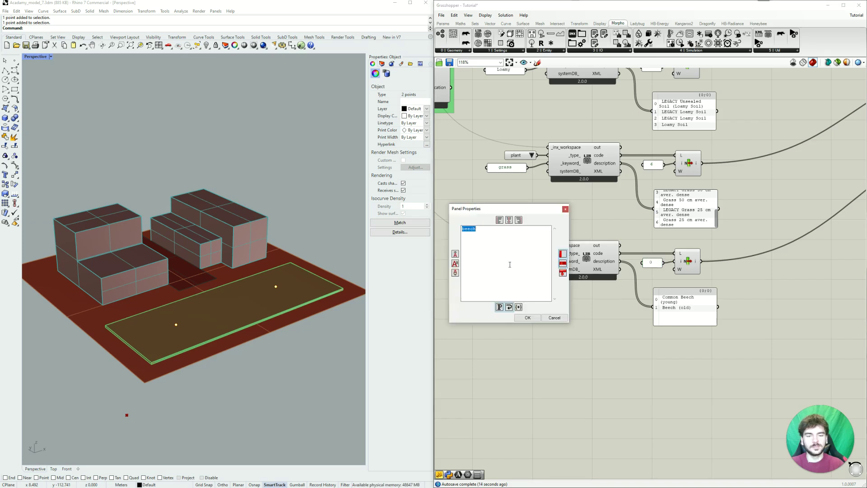
pyautogui.press('BackSpace')
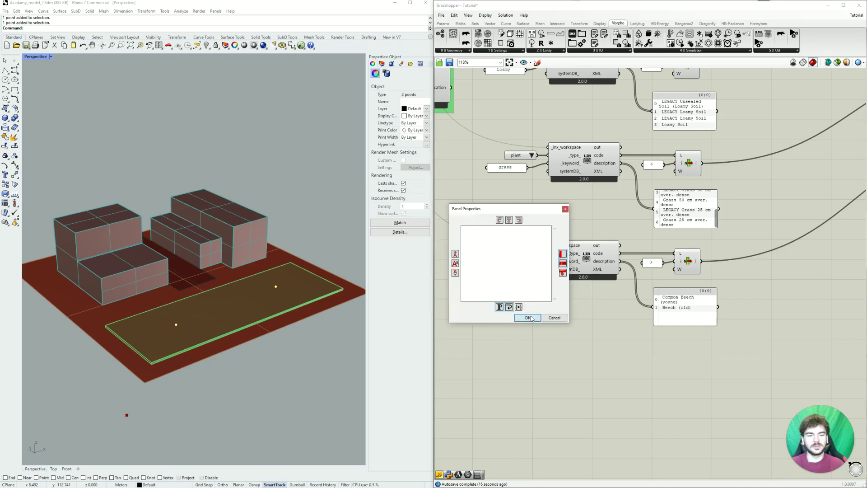
pyautogui.click(528, 318)
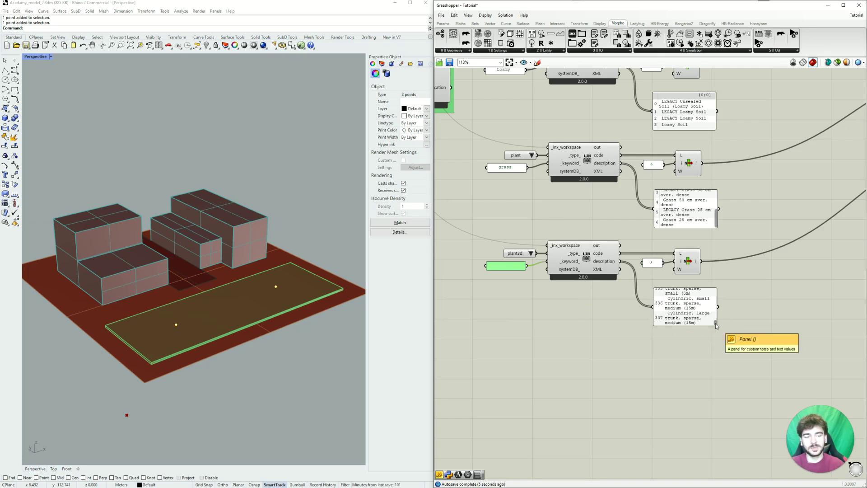
pyautogui.moveTo(715, 323); pyautogui.dragTo(715, 293)
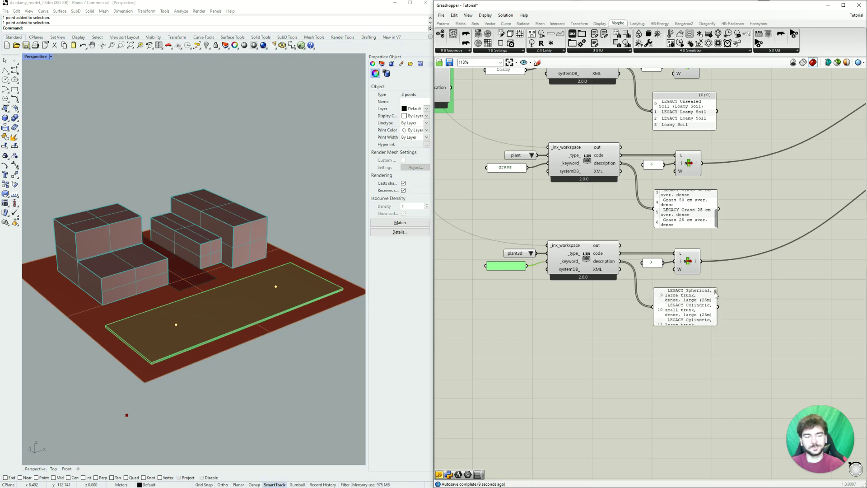
# Filter the plant3d library by the keyword "large" and look through the resulting tree descriptions
pyautogui.doubleClick(510, 269)
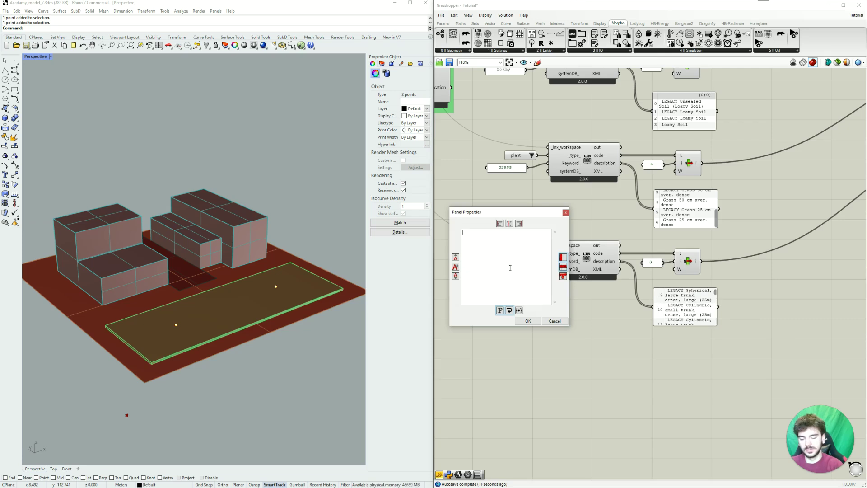
pyautogui.write('large')
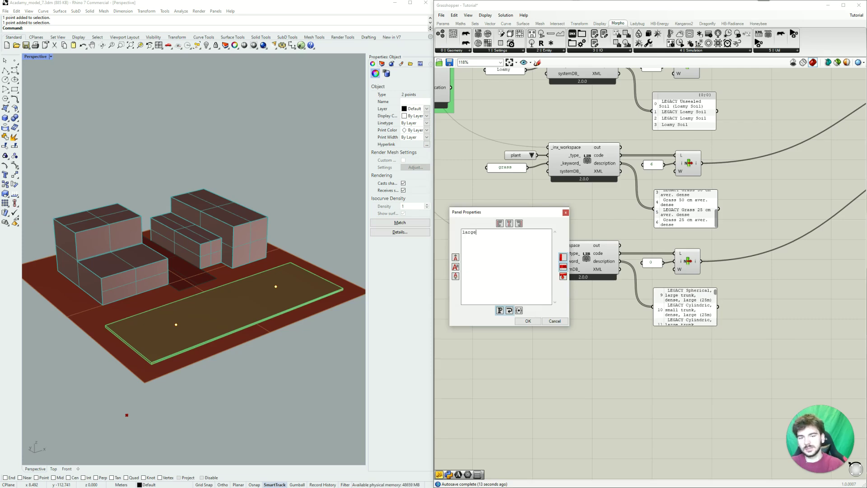
pyautogui.click(528, 321)
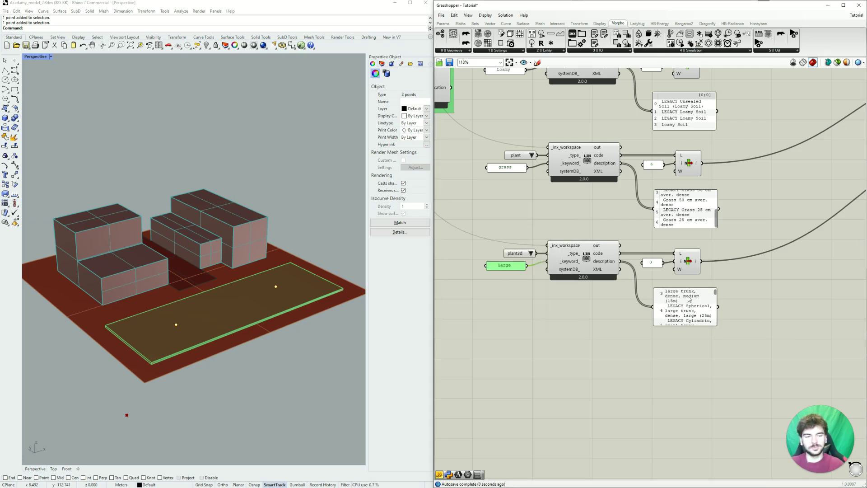
pyautogui.scroll(-8, 715, 294)
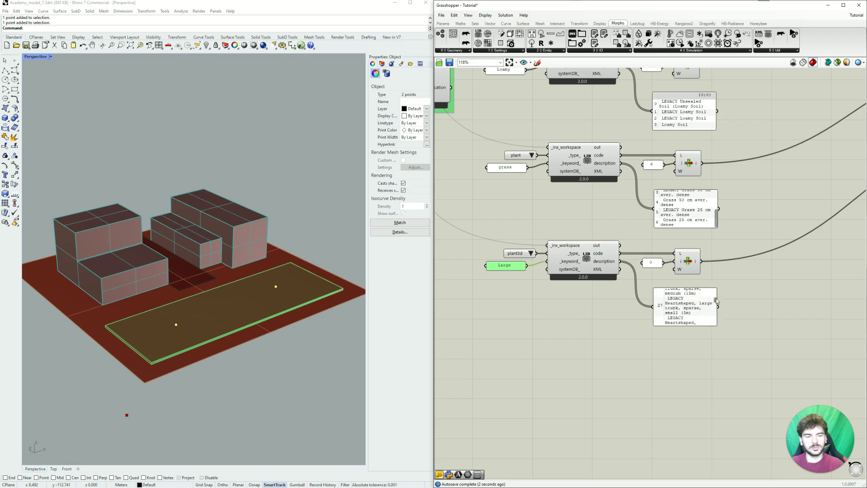
# Set the plant3d library setup's keyword to "oak" and check the tree descriptions in its panel
pyautogui.doubleClick(510, 267)
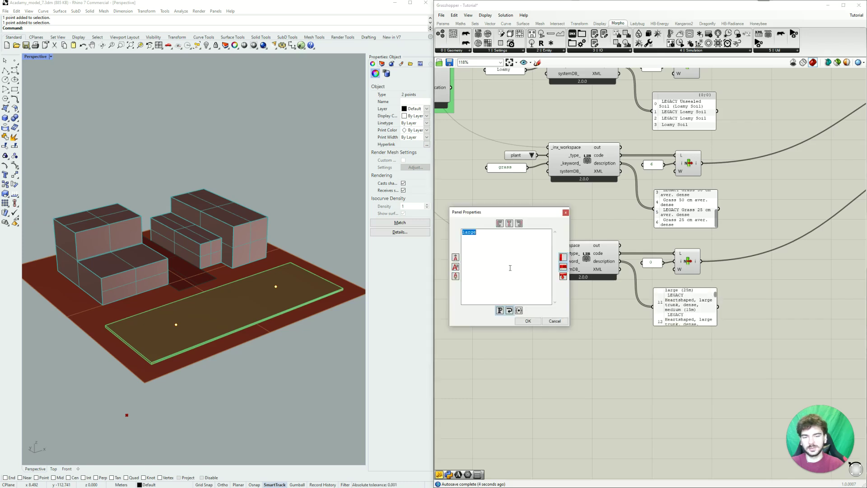
pyautogui.write('o')
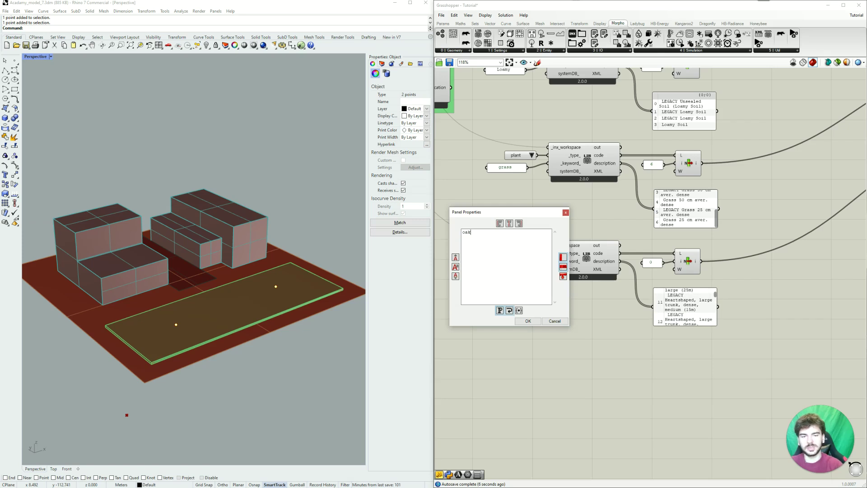
pyautogui.write('ak')
pyautogui.click(528, 321)
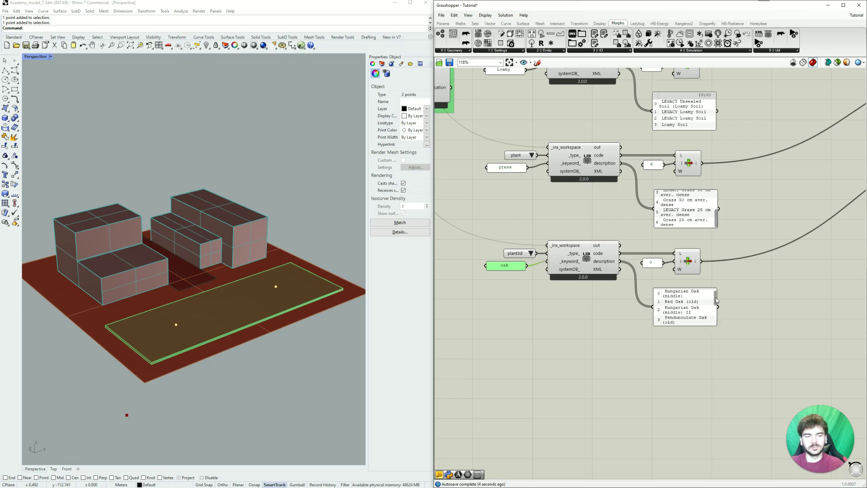
pyautogui.moveTo(716, 300)
pyautogui.mouseDown()
pyautogui.moveTo(717, 314)
pyautogui.moveTo(721, 296)
pyautogui.mouseUp()
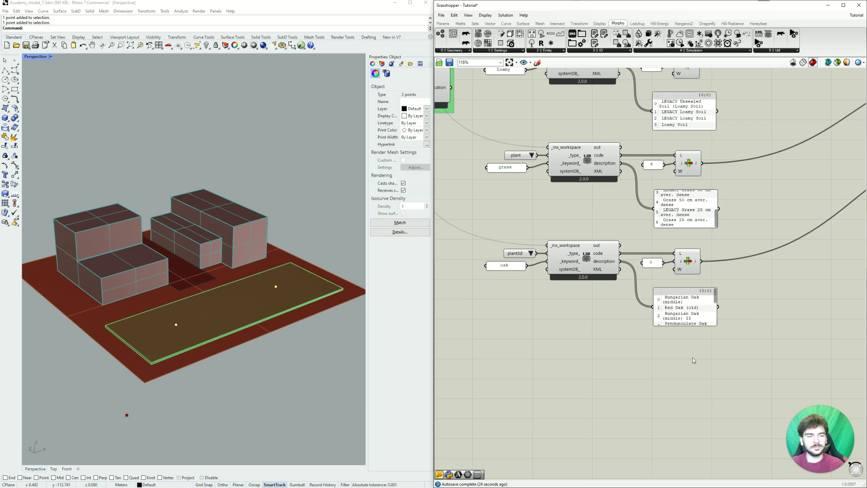
# Group all seven library setups, with their List Items and description panels, together with the building material component
pyautogui.moveTo(693, 357); pyautogui.dragTo(521, 402, button='right')
pyautogui.scroll(-5, 680, 345)
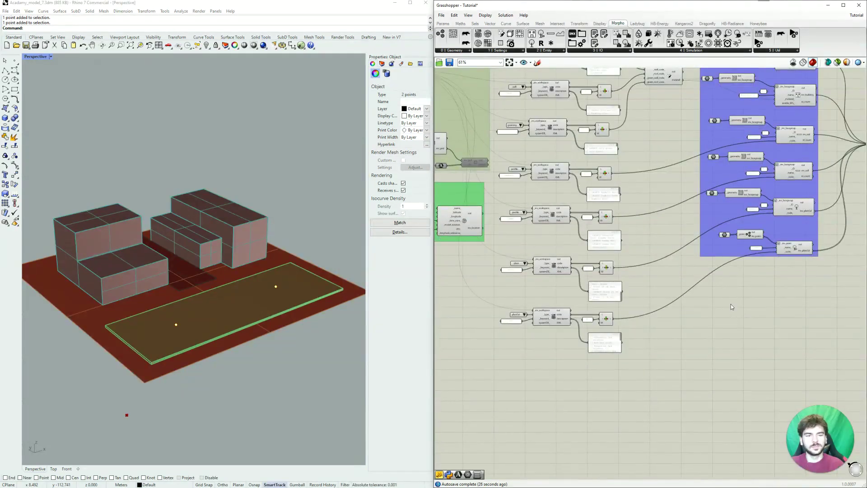
pyautogui.moveTo(731, 304); pyautogui.dragTo(637, 371, button='right')
pyautogui.scroll(3, 667, 338)
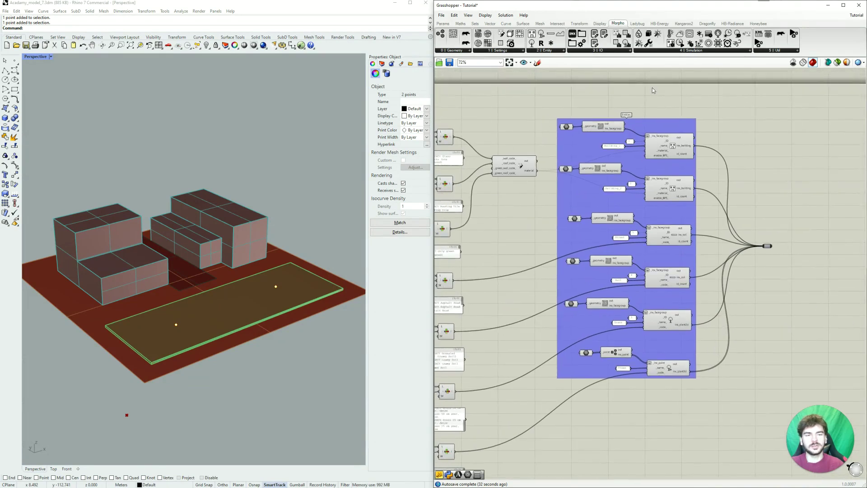
pyautogui.moveTo(525, 407); pyautogui.dragTo(687, 353, button='right')
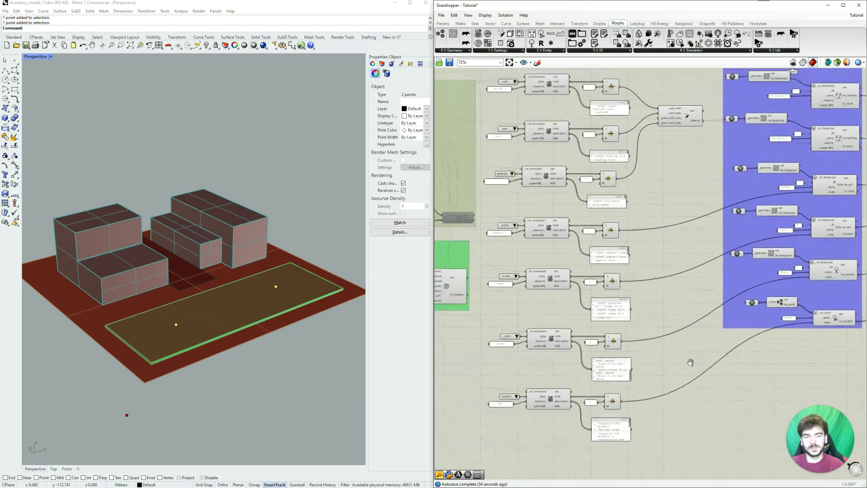
pyautogui.scroll(-1, 690, 369)
pyautogui.moveTo(703, 457); pyautogui.dragTo(513, 113)
pyautogui.hotkey('ctrl', 'g')
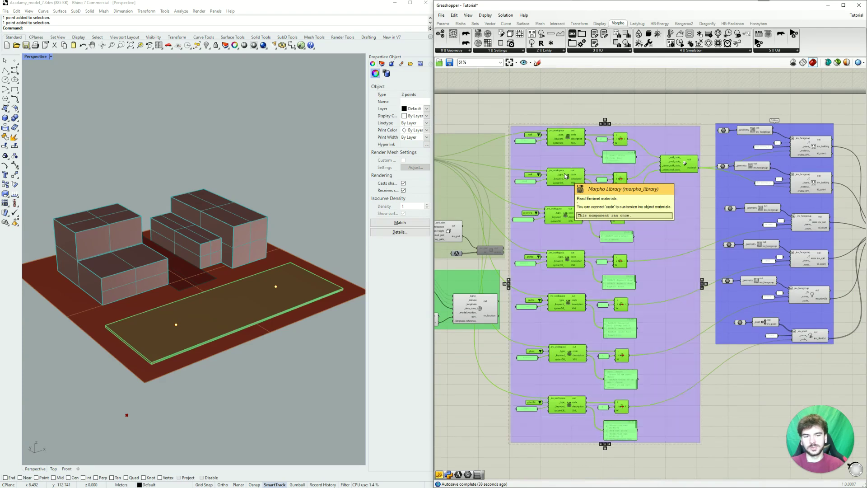
pyautogui.click(668, 137)
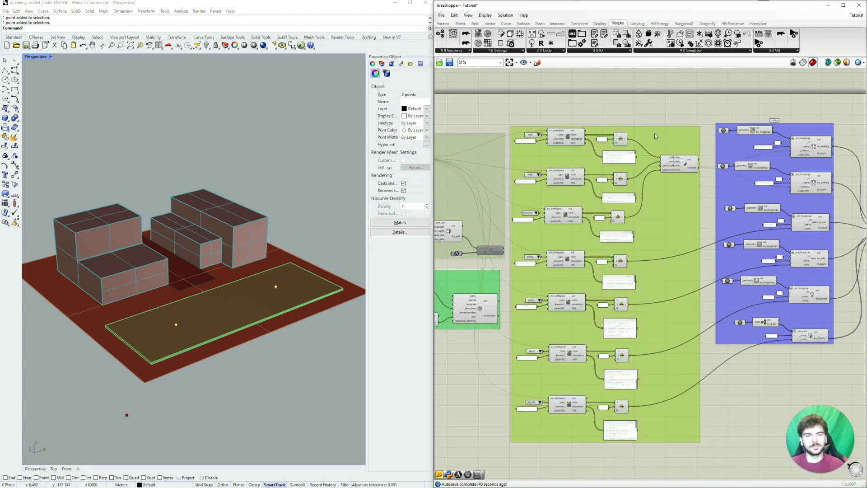
# Try a purple colour on the new group of library setups, then undo the colour change
pyautogui.rightClick(654, 134)
pyautogui.moveTo(689, 206)
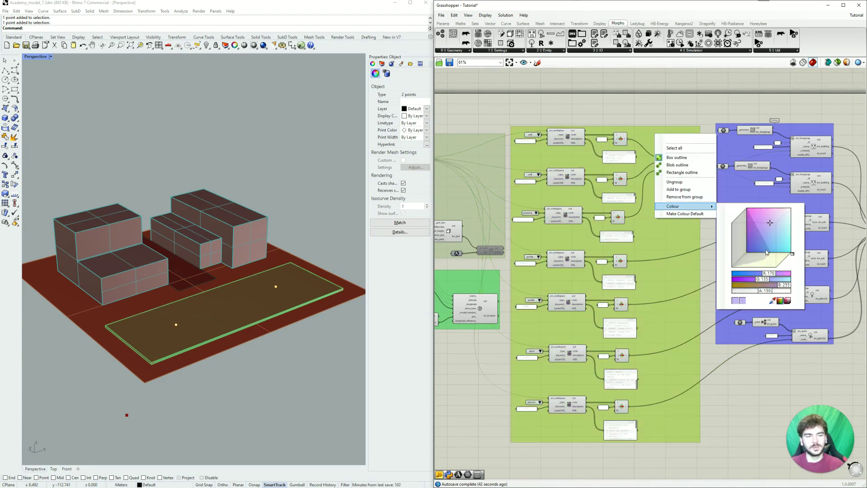
pyautogui.moveTo(759, 244)
pyautogui.mouseDown()
pyautogui.moveTo(757, 216)
pyautogui.moveTo(754, 224)
pyautogui.mouseUp()
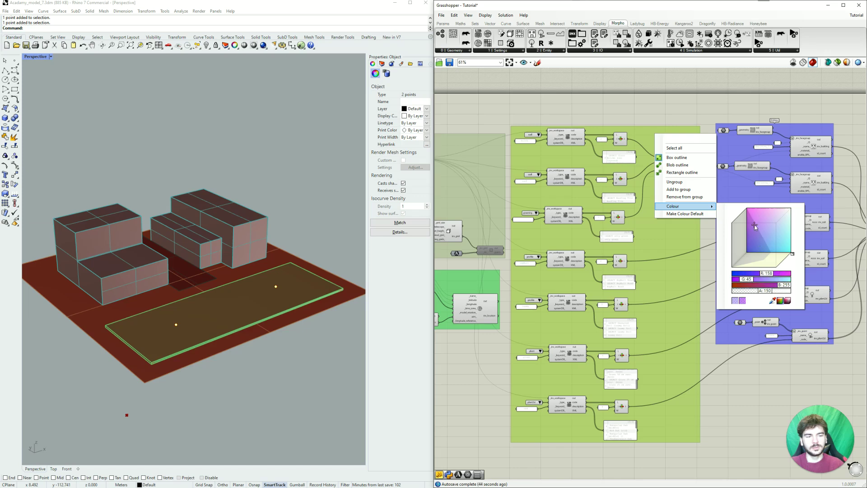
pyautogui.click(737, 392)
pyautogui.scroll(3, 624, 155)
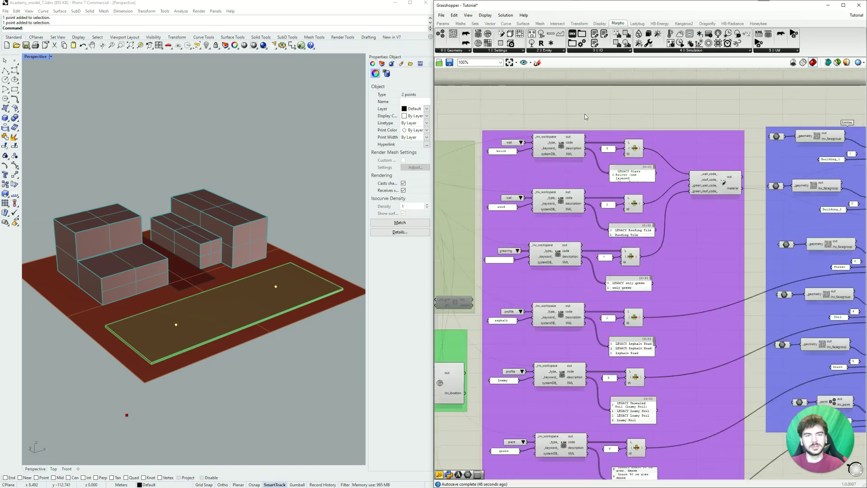
pyautogui.hotkey('ctrl', 'z')
# Name the group of library setups "Materials"
pyautogui.rightClick(647, 141)
pyautogui.click(677, 144)
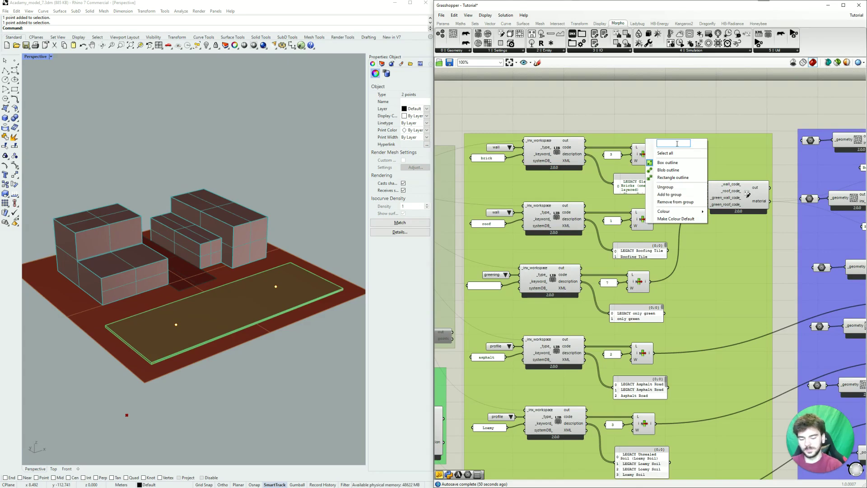
pyautogui.write('Materials')
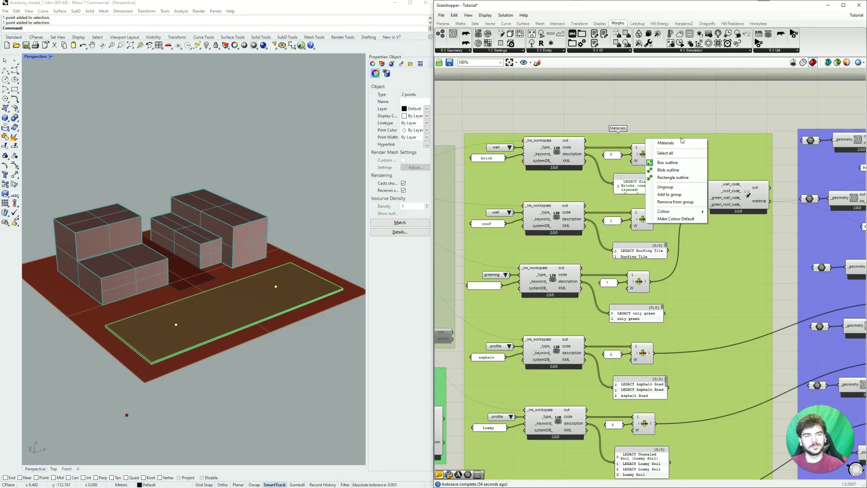
pyautogui.click(688, 119)
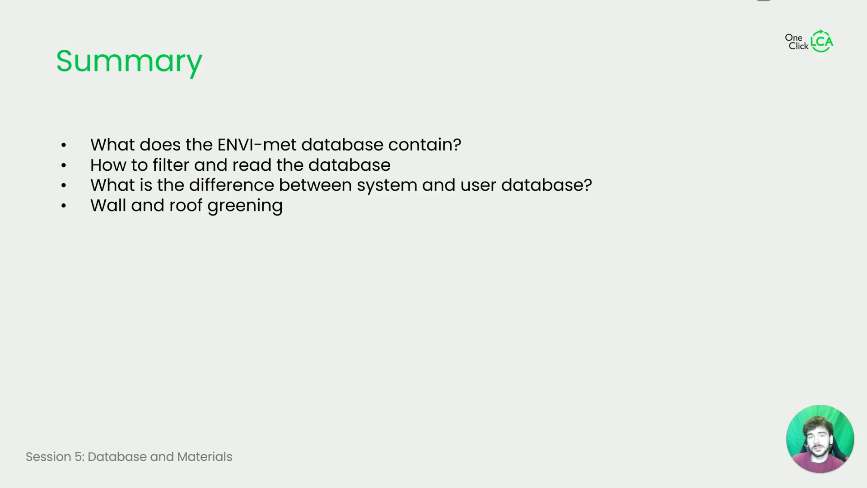